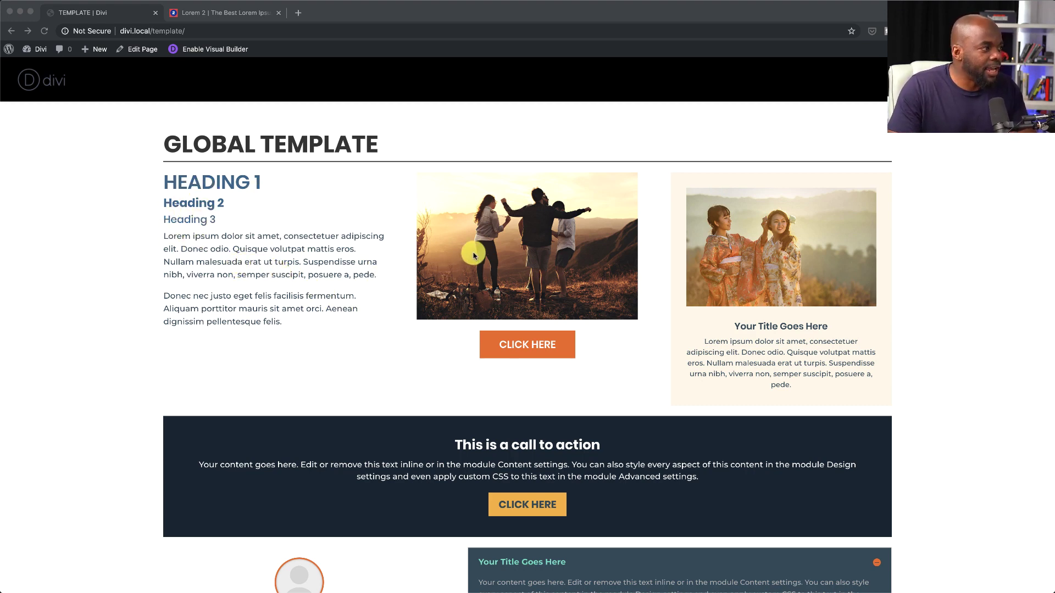
- Examine the global template page down to the footer, collapsing and expanding the "Your Title Goes Here" toggle
click(410, 339)
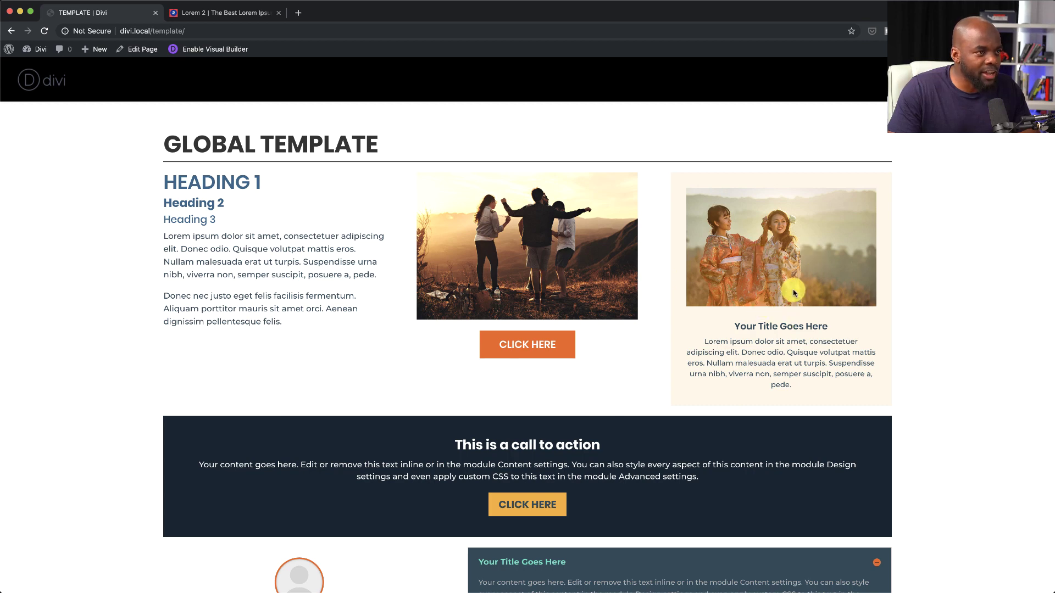
scroll(212, 384, down, 3)
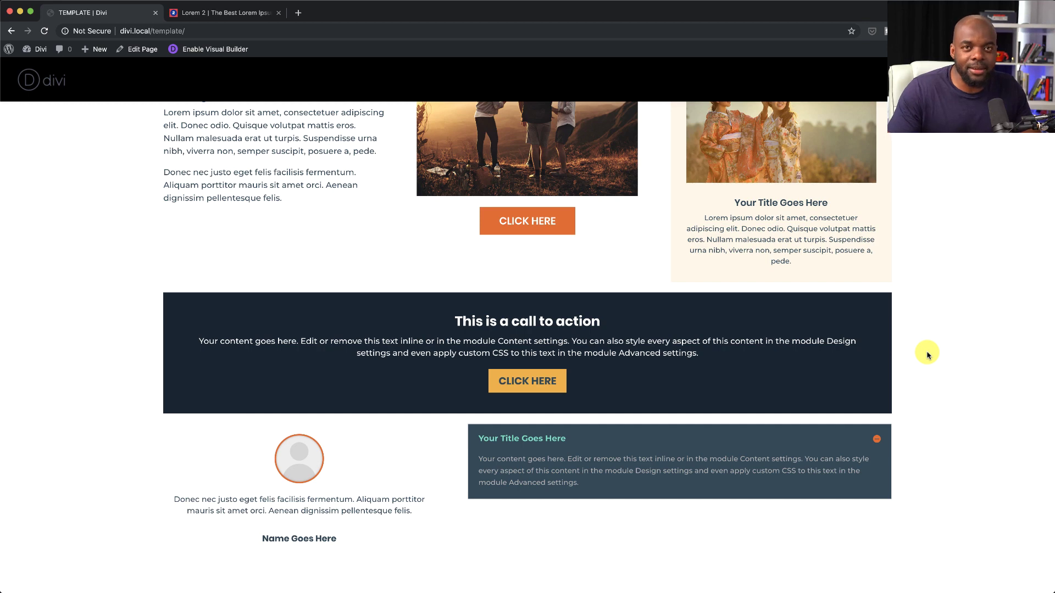
scroll(686, 486, down, 1)
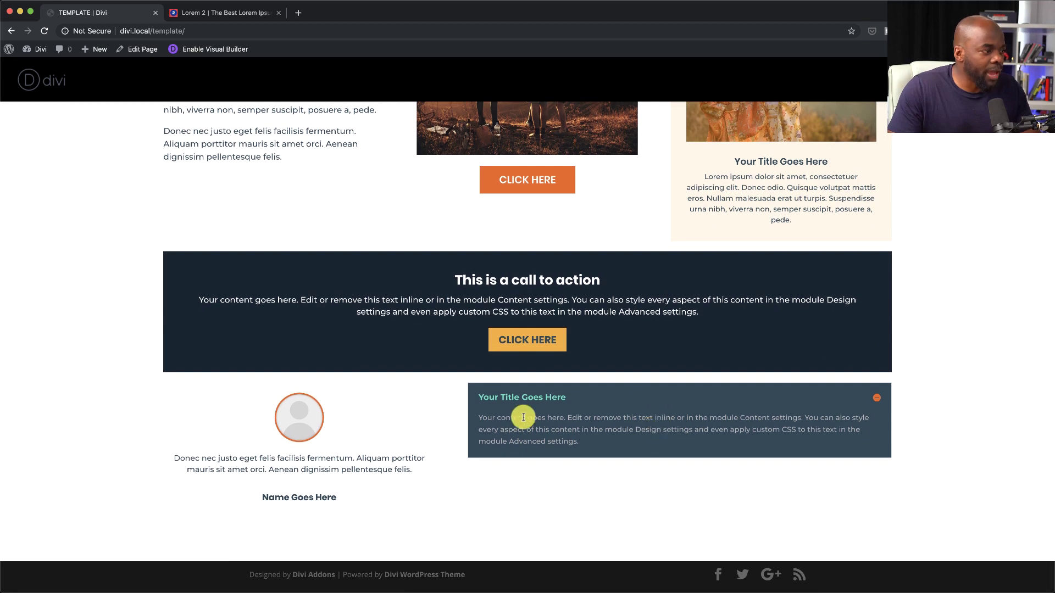
click(877, 398)
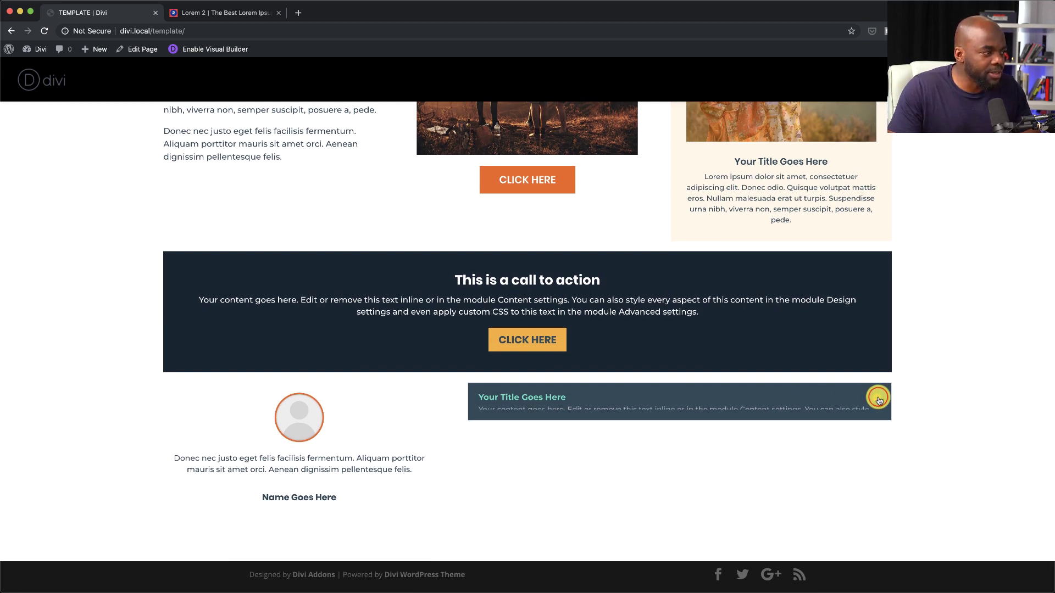
click(878, 398)
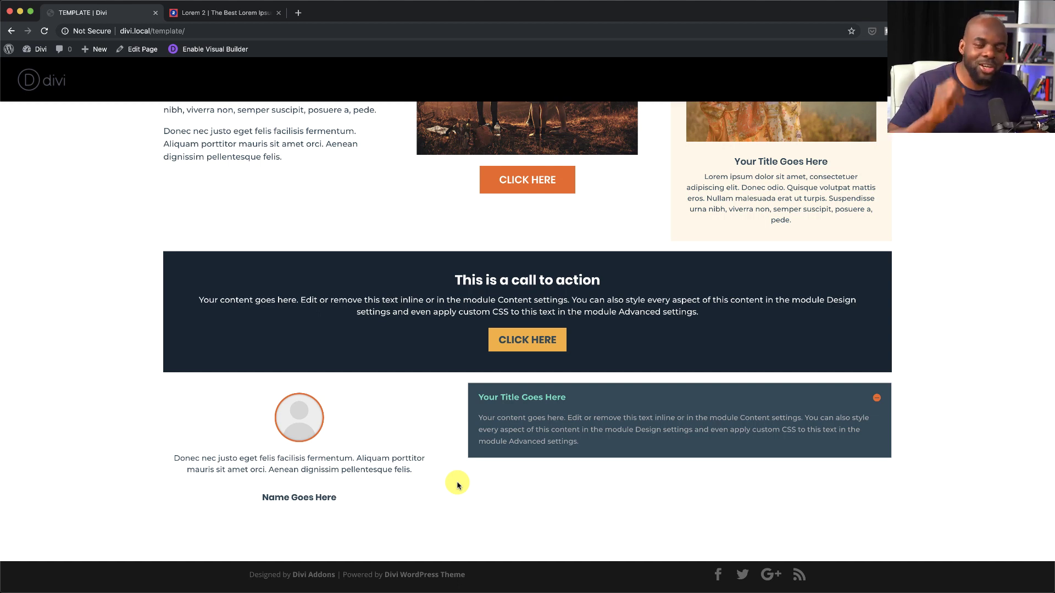
- Enable the Visual Builder and insert a single-column row directly above the call-to-action section
scroll(384, 324, up, 4)
click(231, 48)
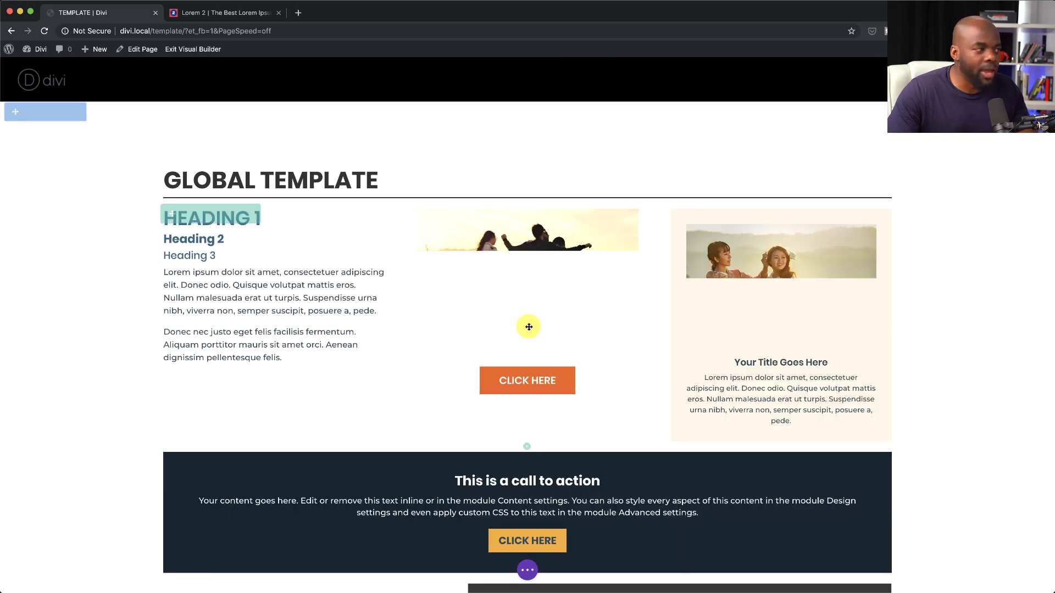
scroll(551, 398, down, 5)
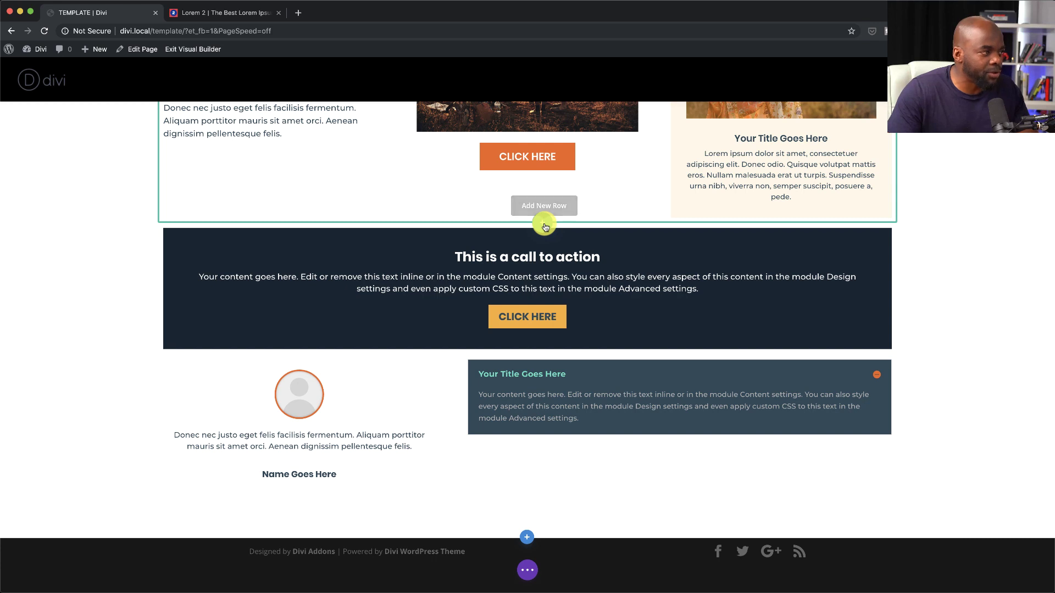
click(544, 224)
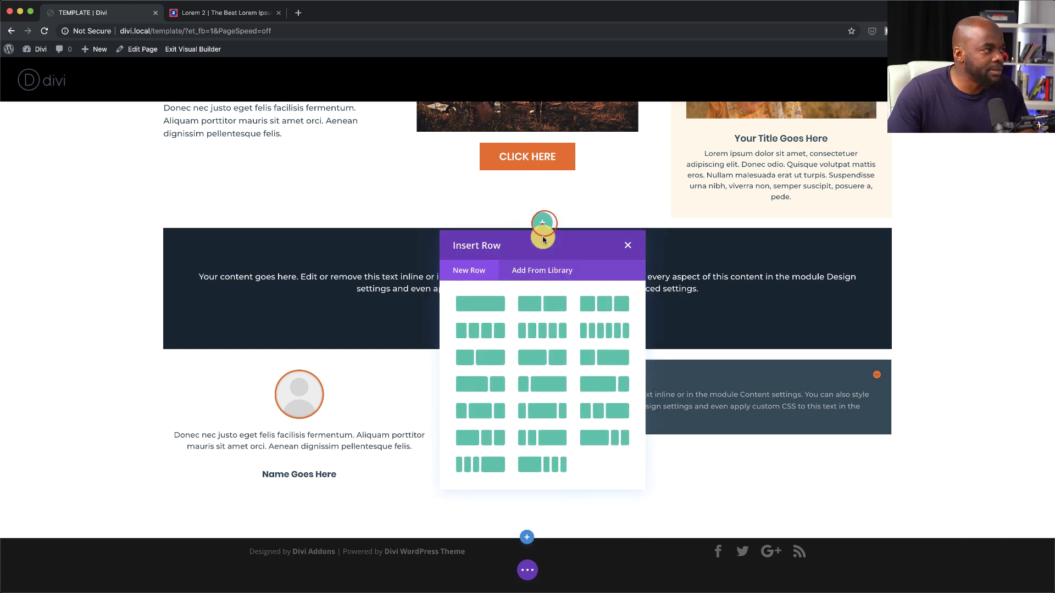
click(493, 312)
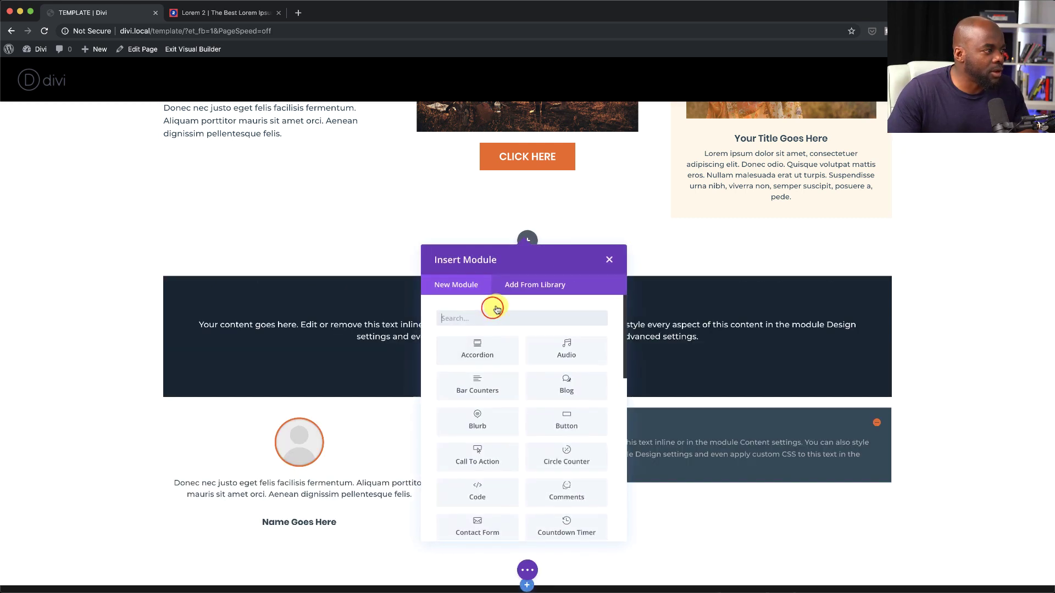
- Find the Shop module by searching "sho" and insert it into the new row
click(514, 317)
text(sho)
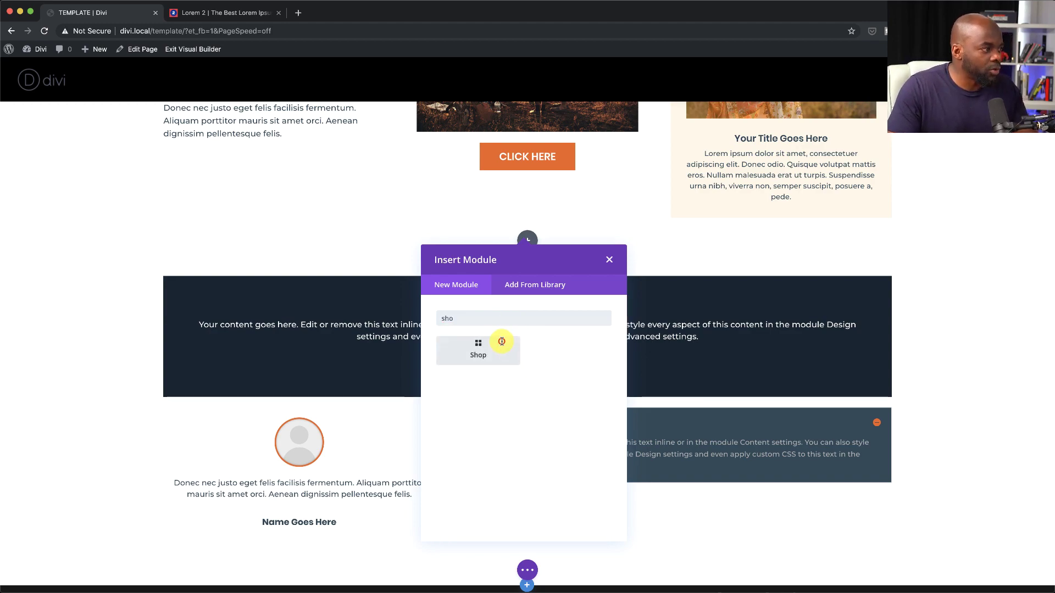
click(502, 344)
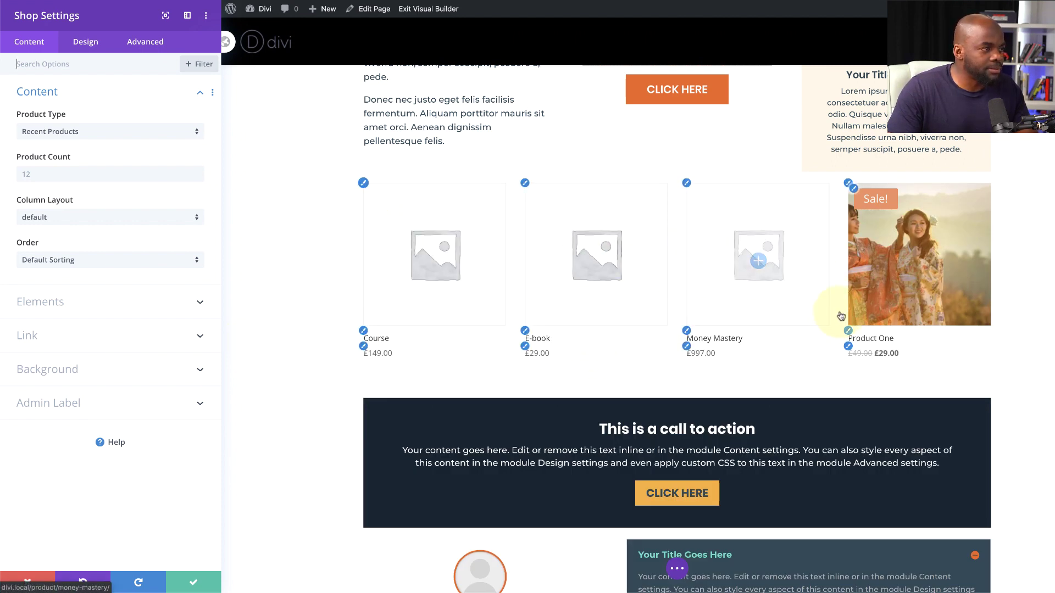
click(721, 343)
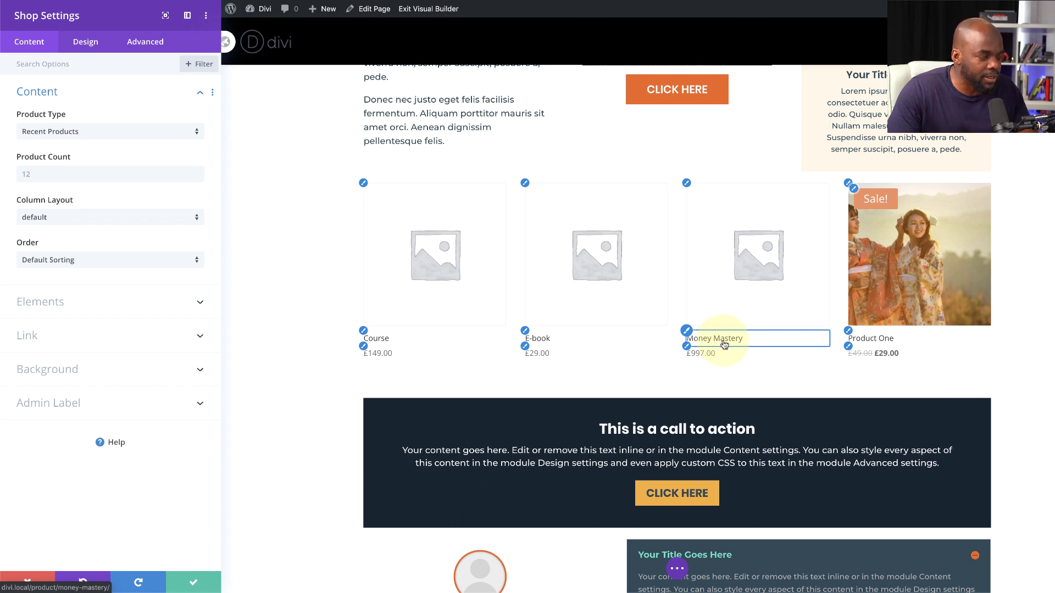
click(688, 356)
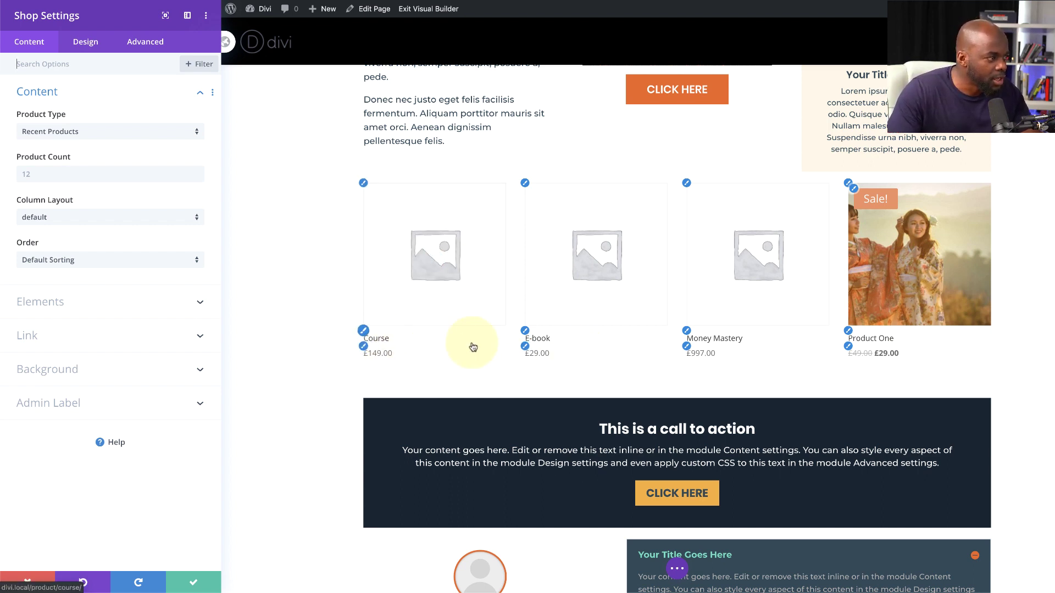
- Set the shop product titles' font to Montserrat with Bold weight
click(363, 333)
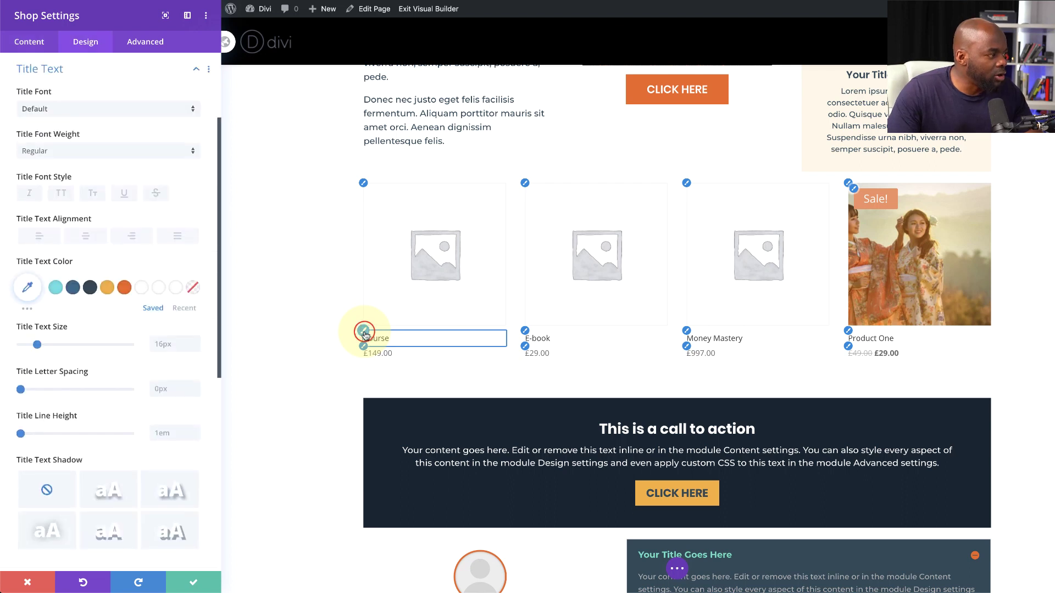
click(81, 113)
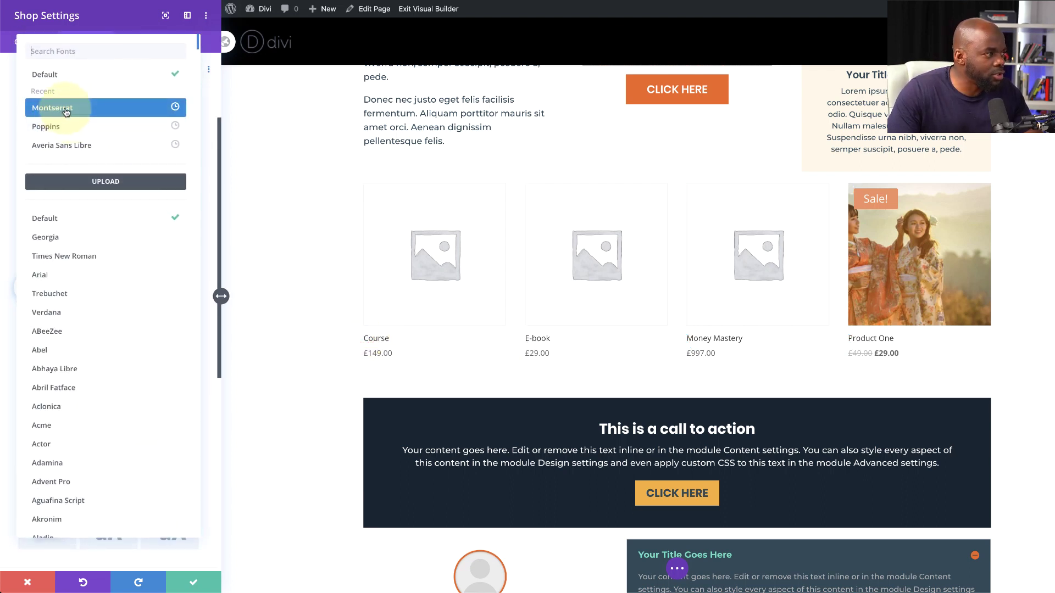
click(66, 110)
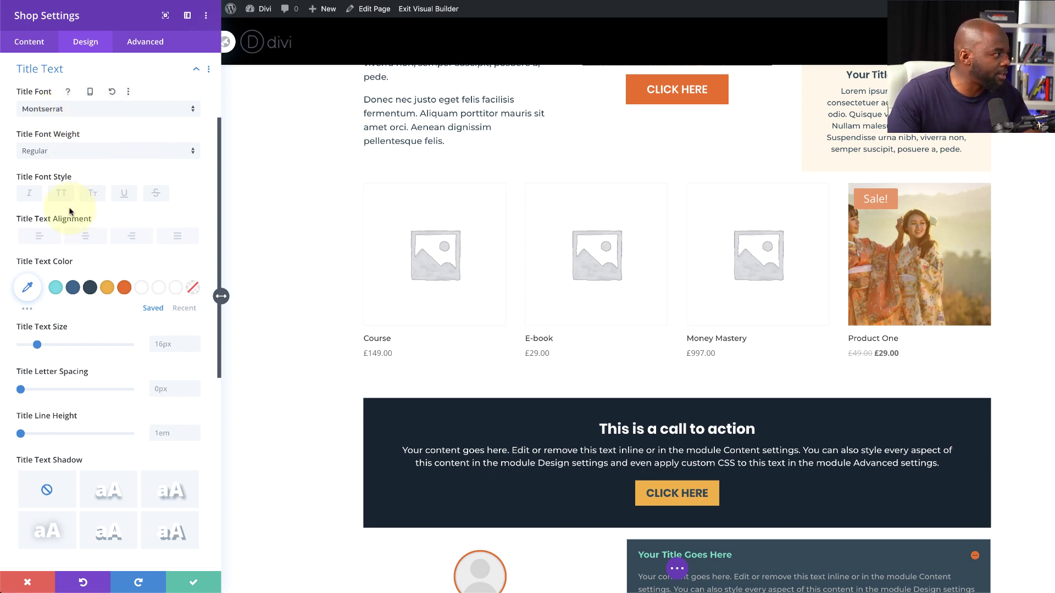
click(56, 150)
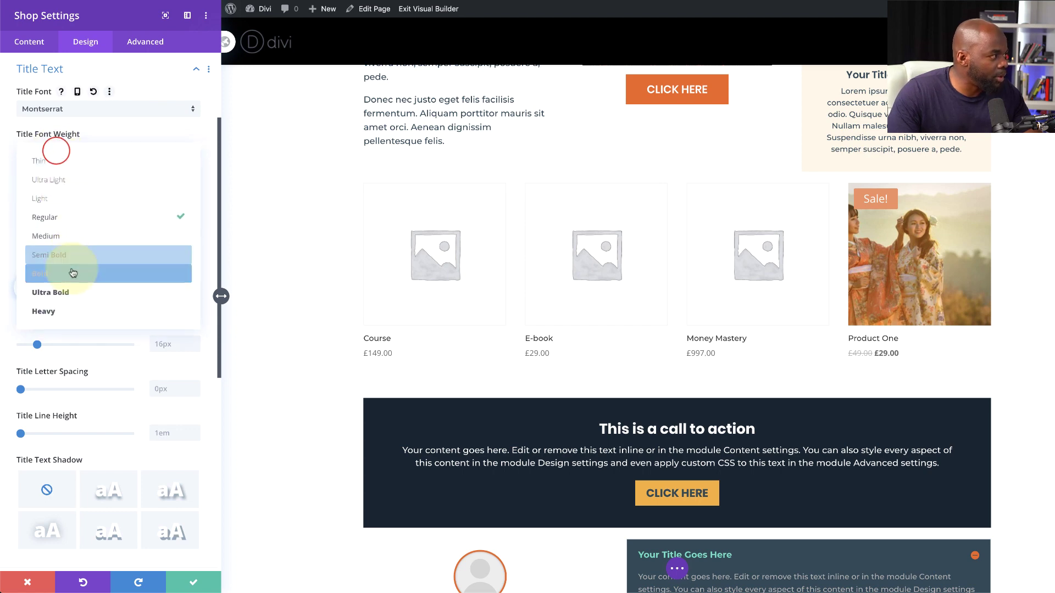
click(70, 273)
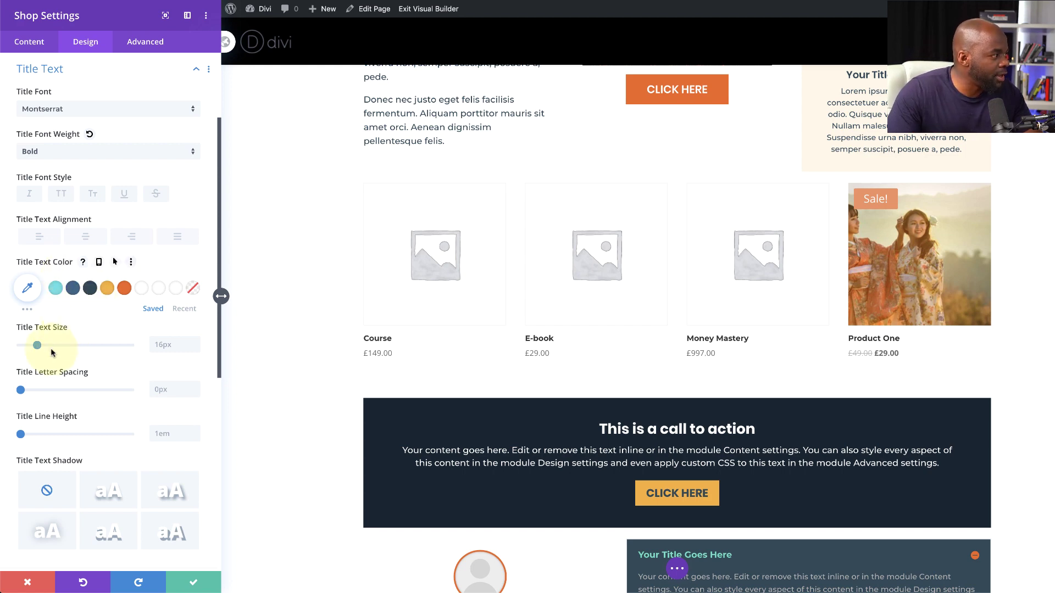
- Set the product title text size to 20px and its colour to dark maroon from the expanded saved palette
drag(37, 345, 41, 350)
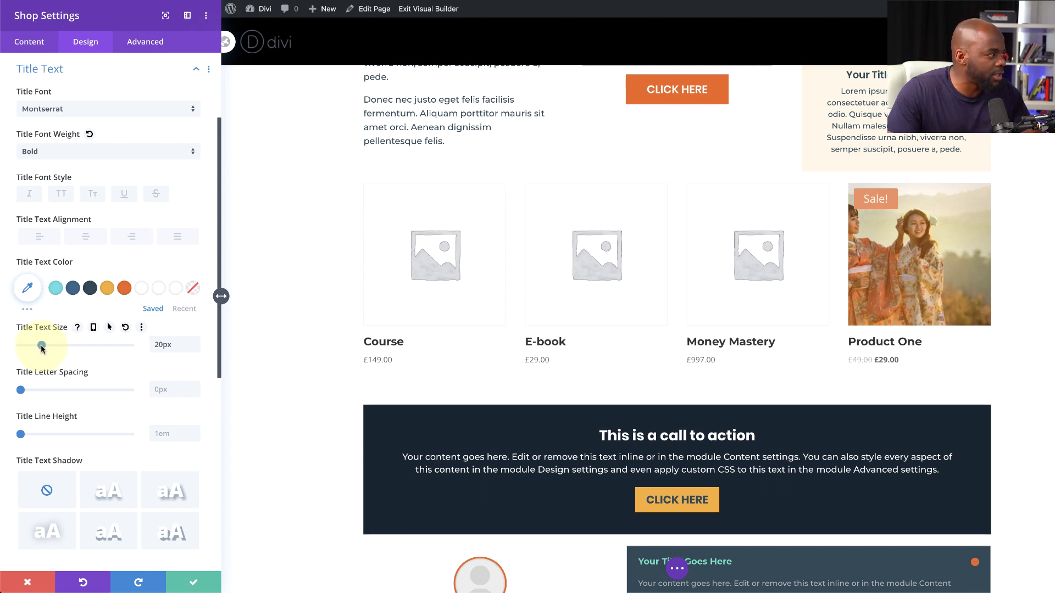
click(90, 289)
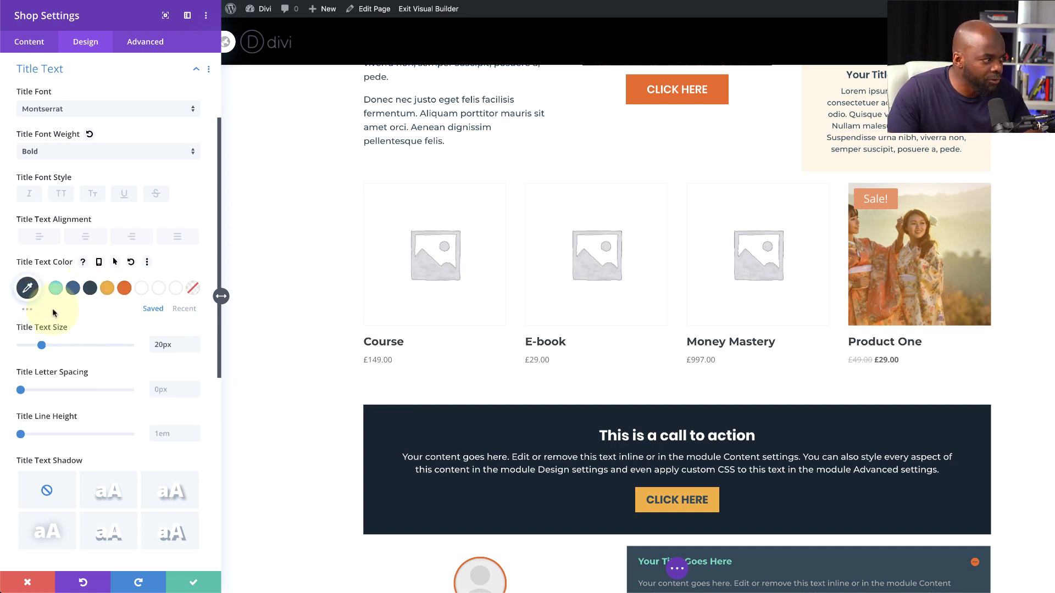
click(27, 309)
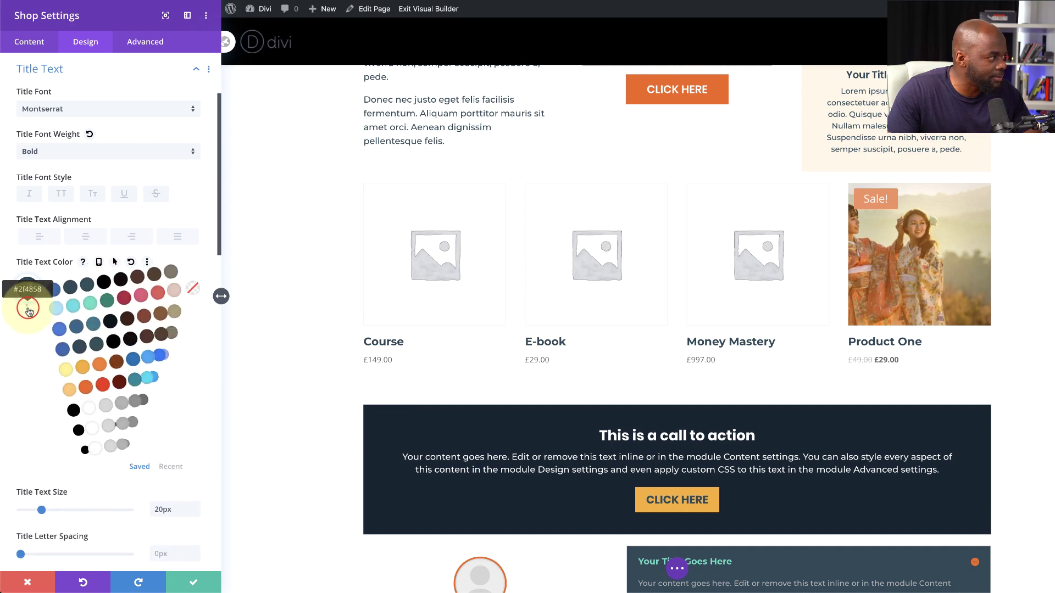
click(108, 395)
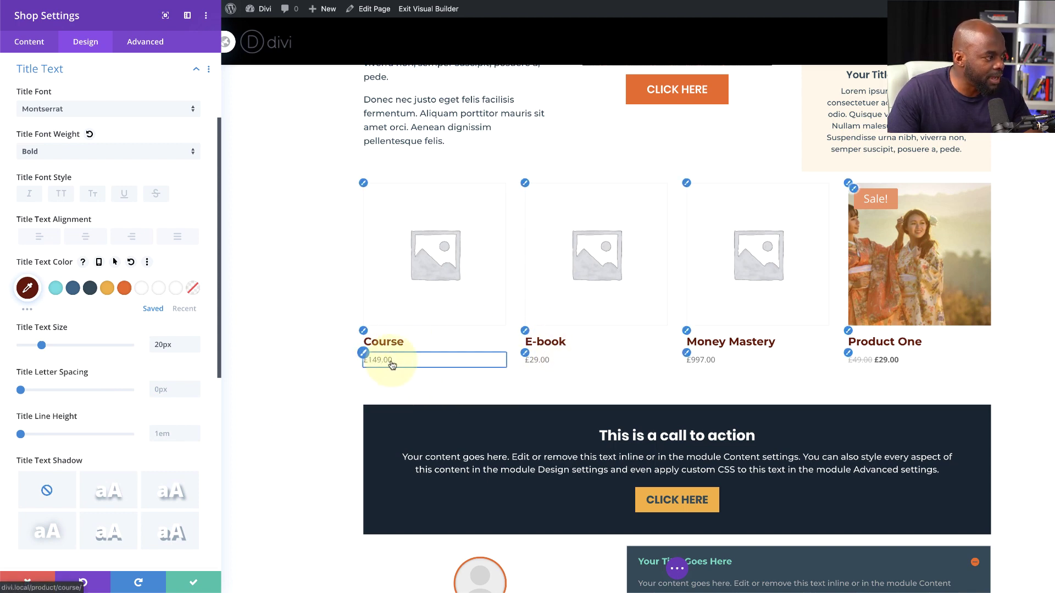
- Style the product prices in orange #f26419 with the Poppins font, 24px text size and Bold weight
click(364, 356)
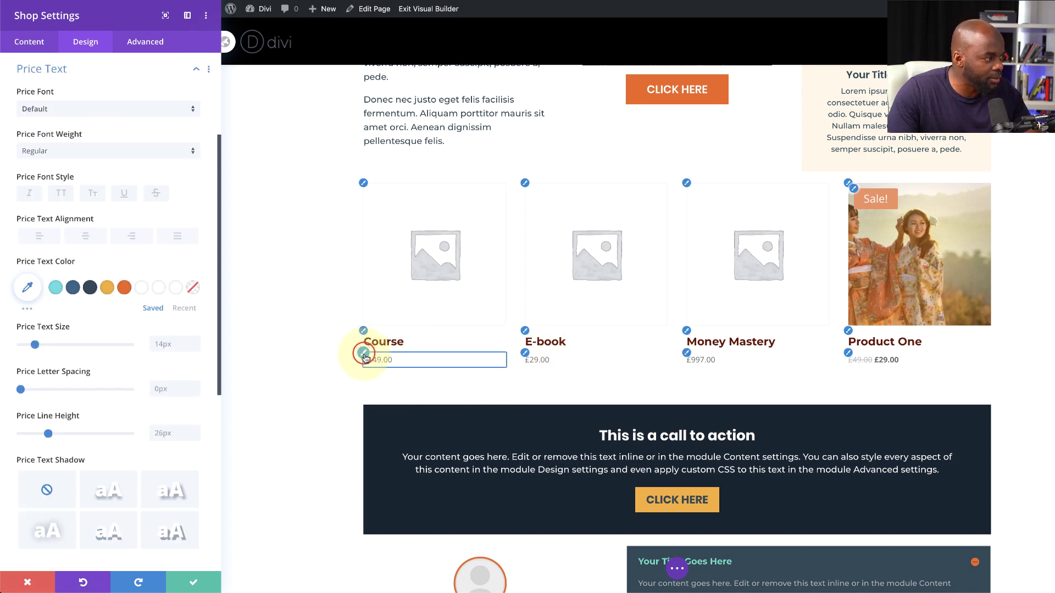
click(124, 288)
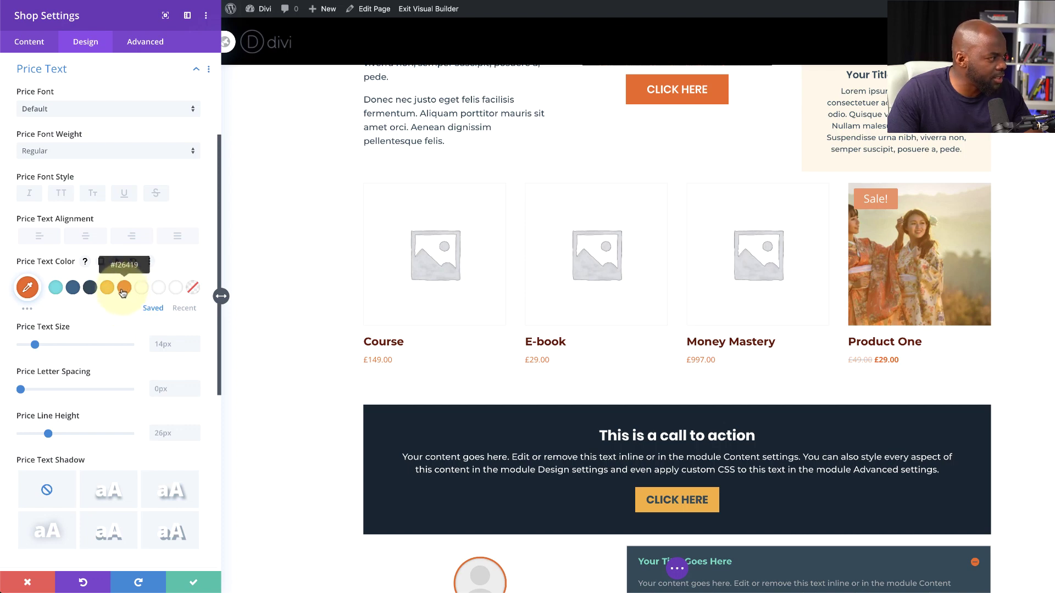
click(77, 108)
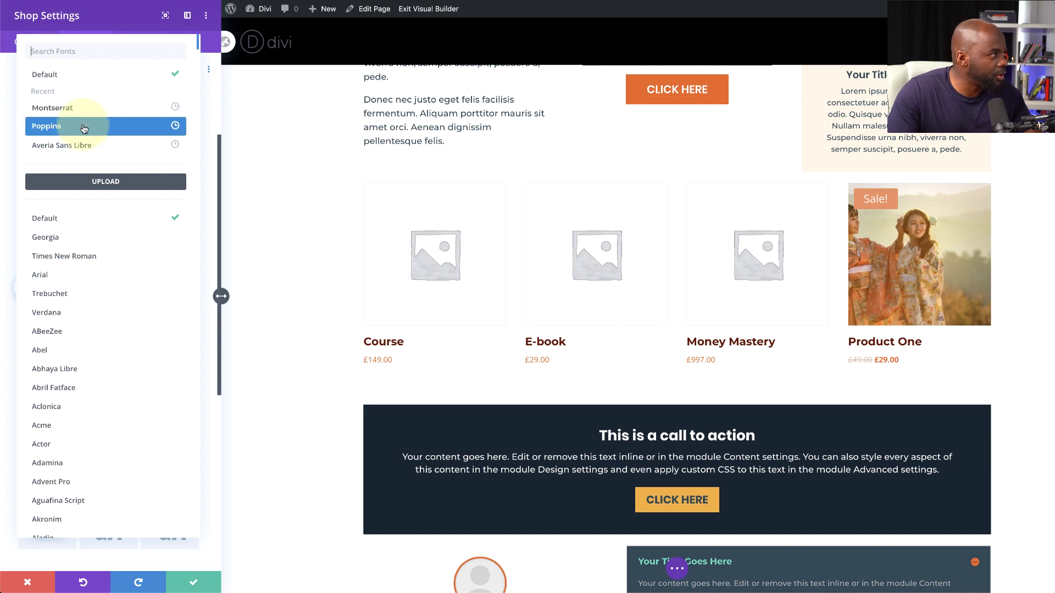
click(83, 126)
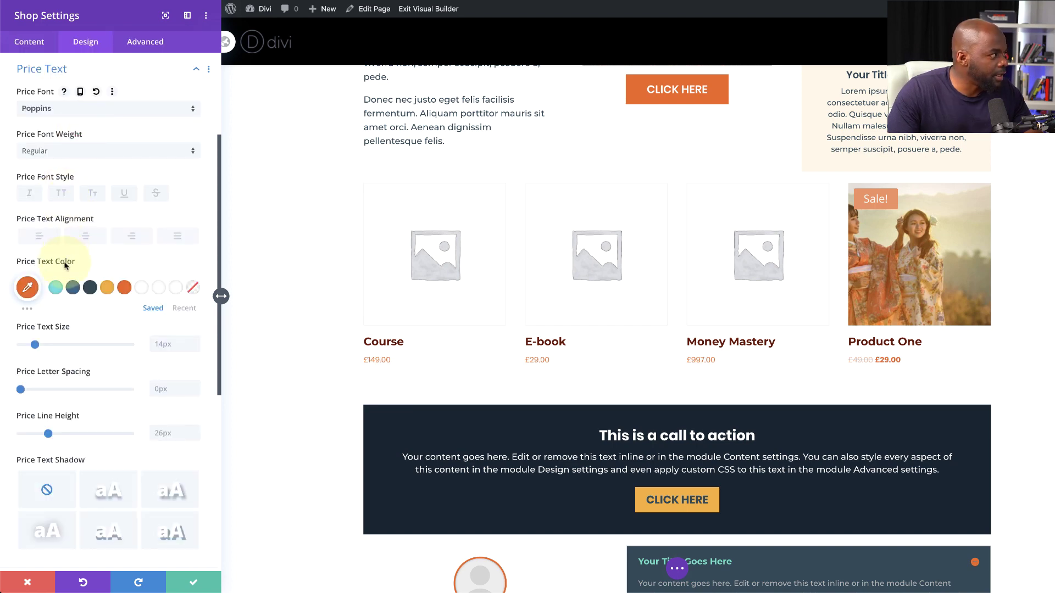
drag(43, 350, 47, 345)
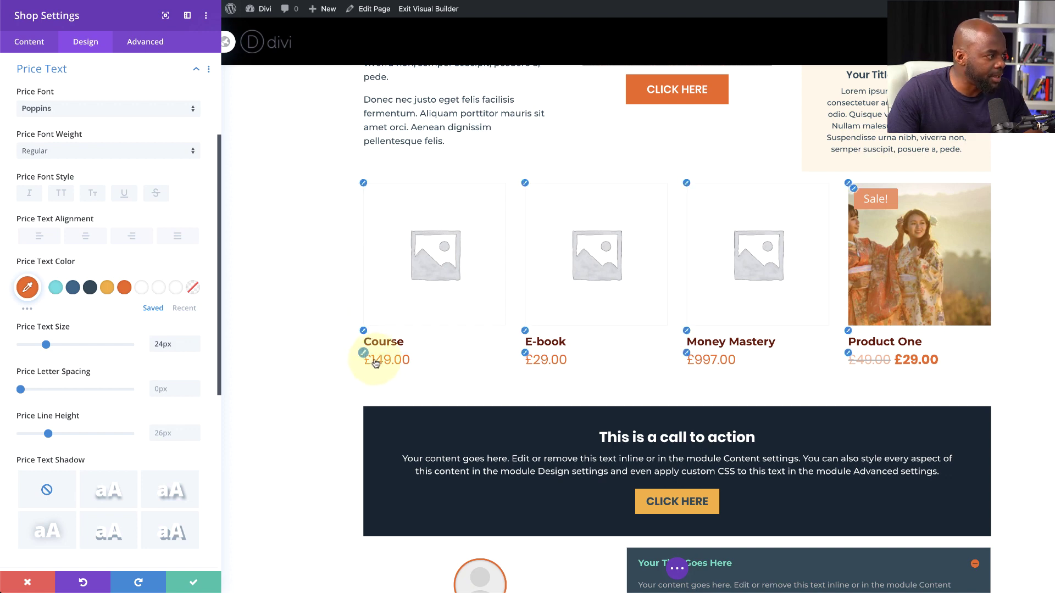
click(69, 153)
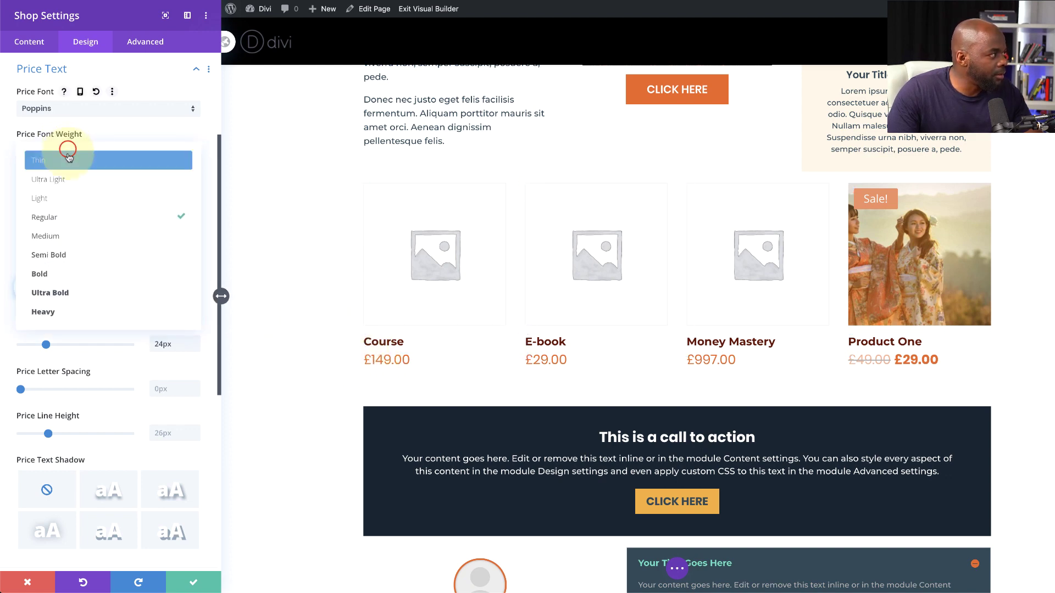
click(79, 273)
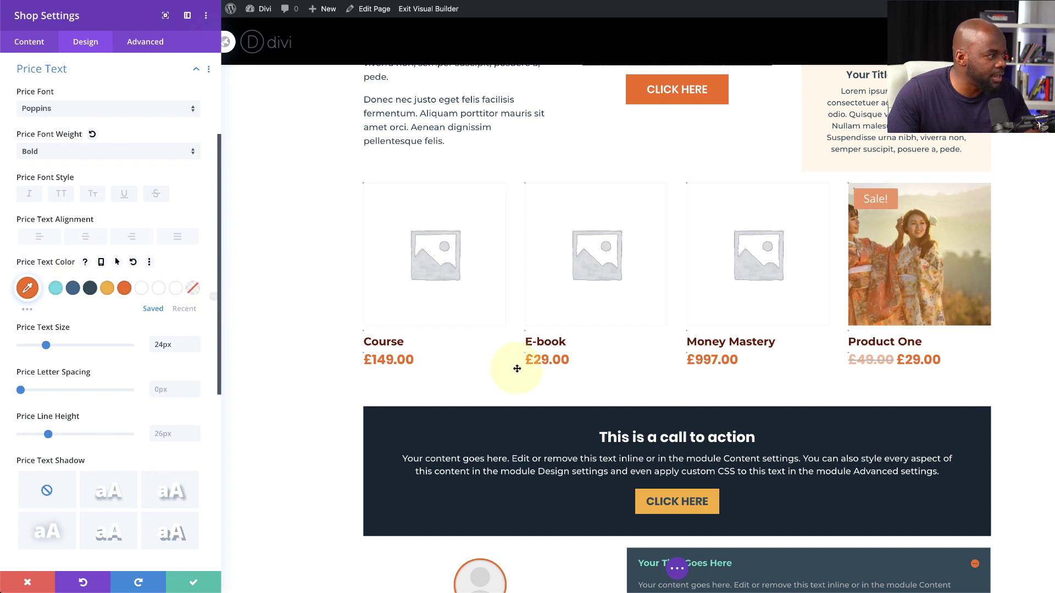
- Set the product title text size to 26px and the price text size to 22px
click(364, 333)
drag(42, 347, 48, 347)
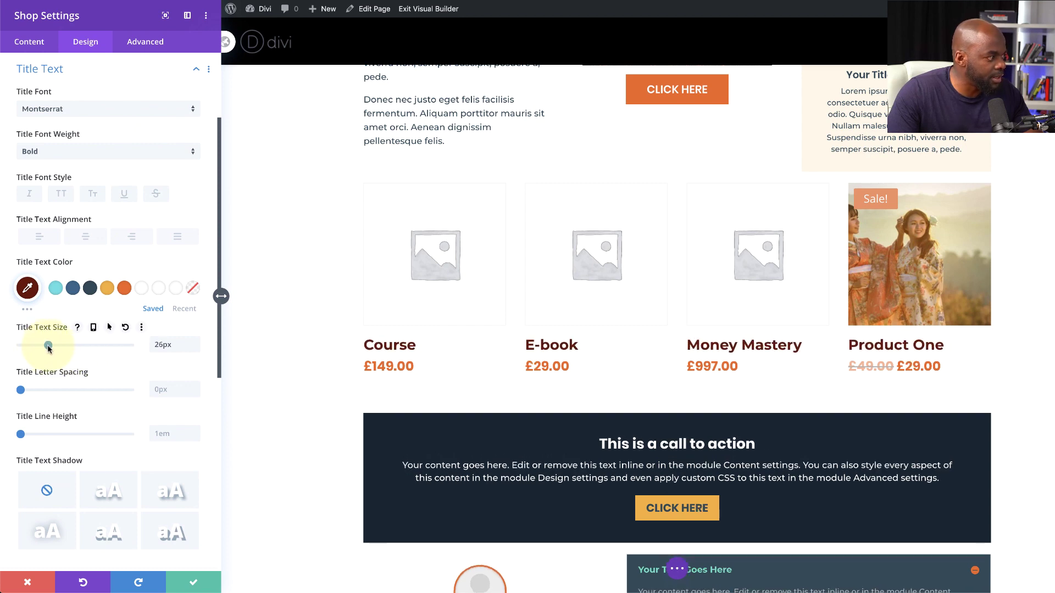
click(364, 363)
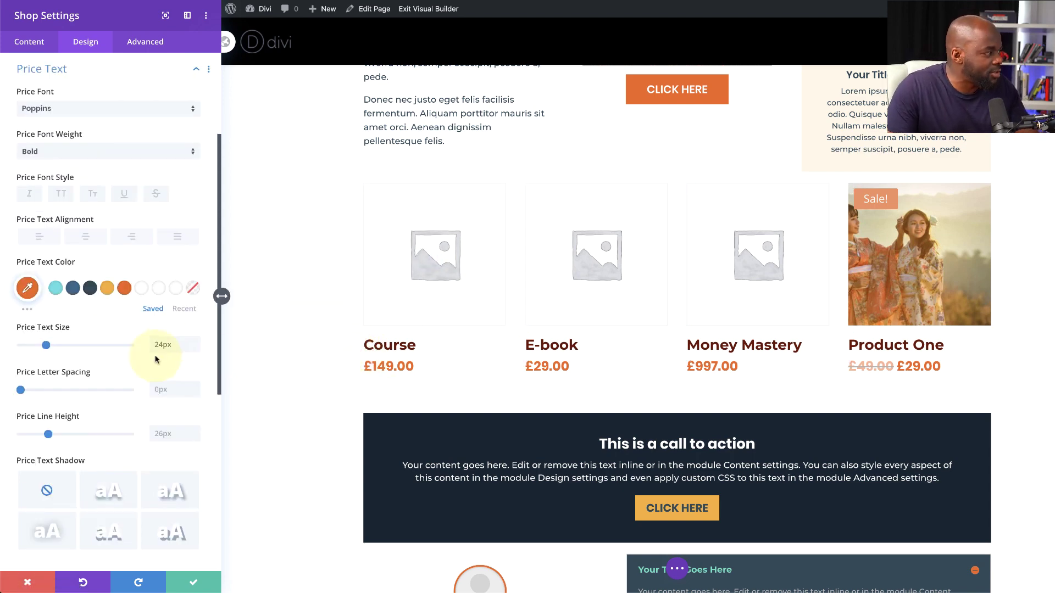
drag(46, 346, 44, 349)
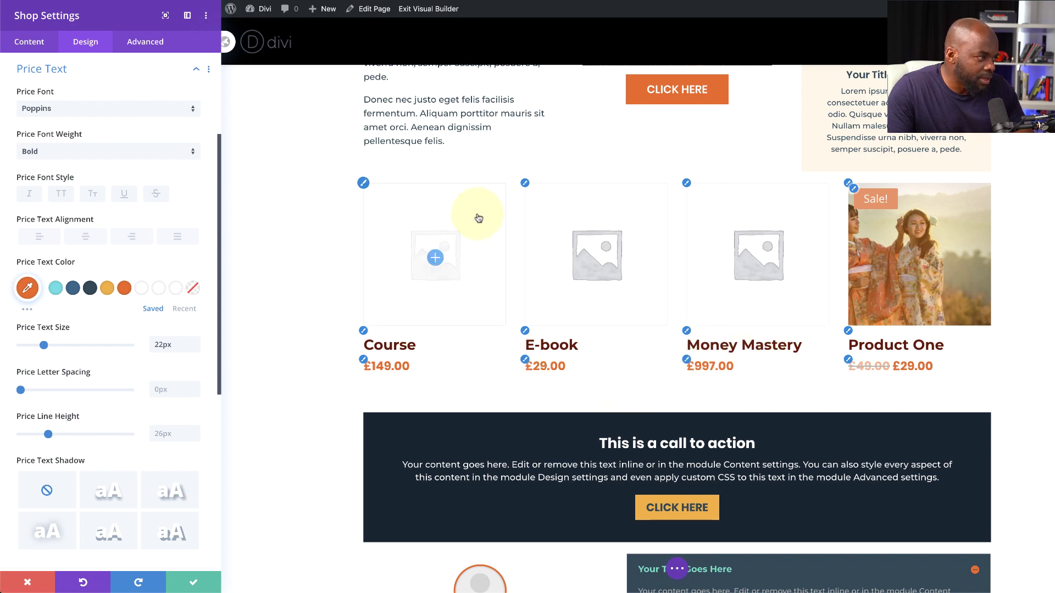
- Change the product title text colour to the saved dark slate #2f4858
click(526, 332)
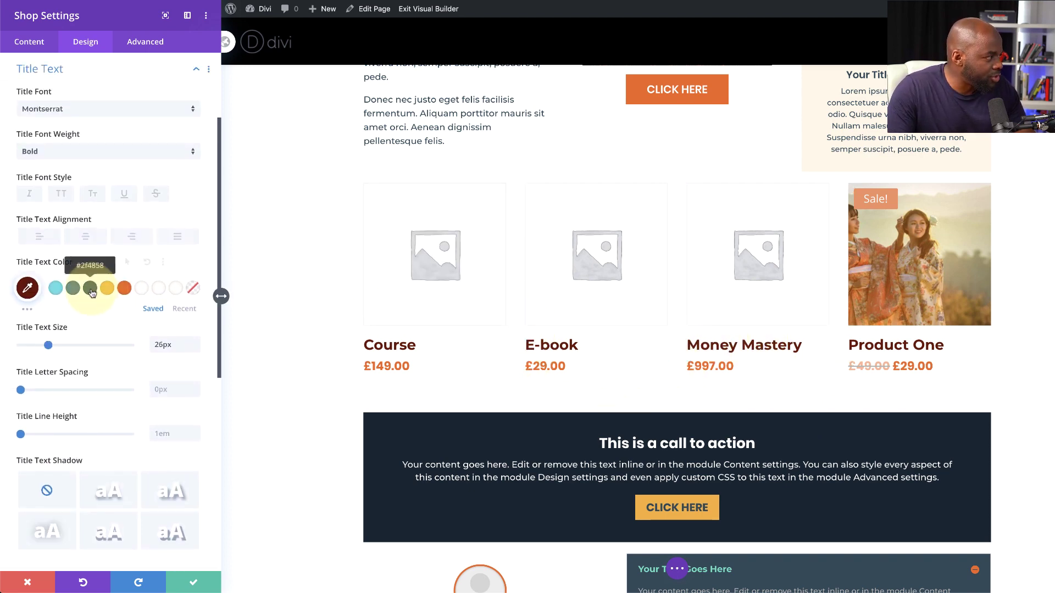
click(90, 289)
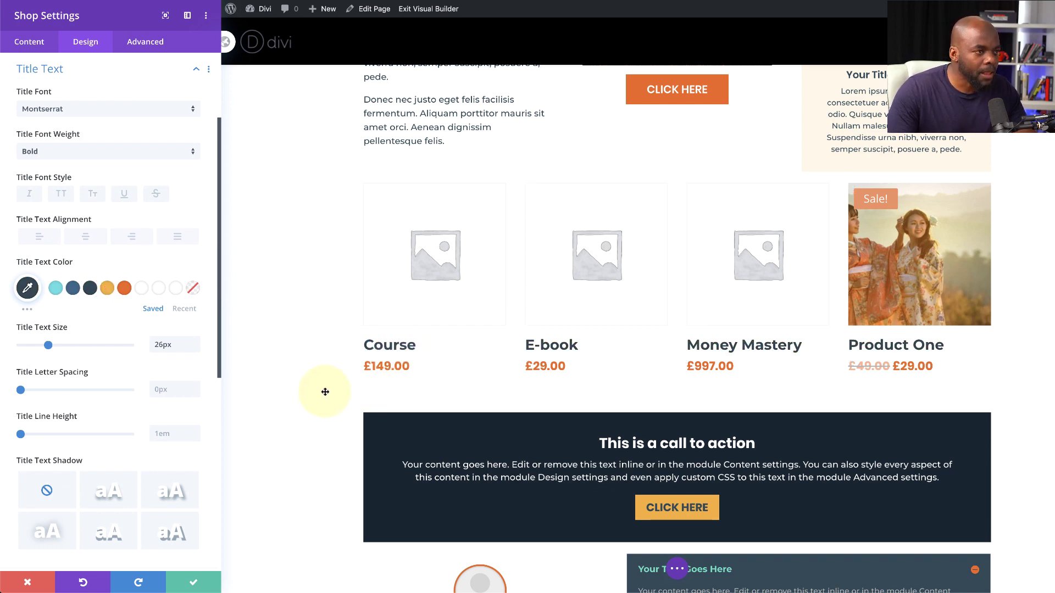
scroll(294, 437, down, 2)
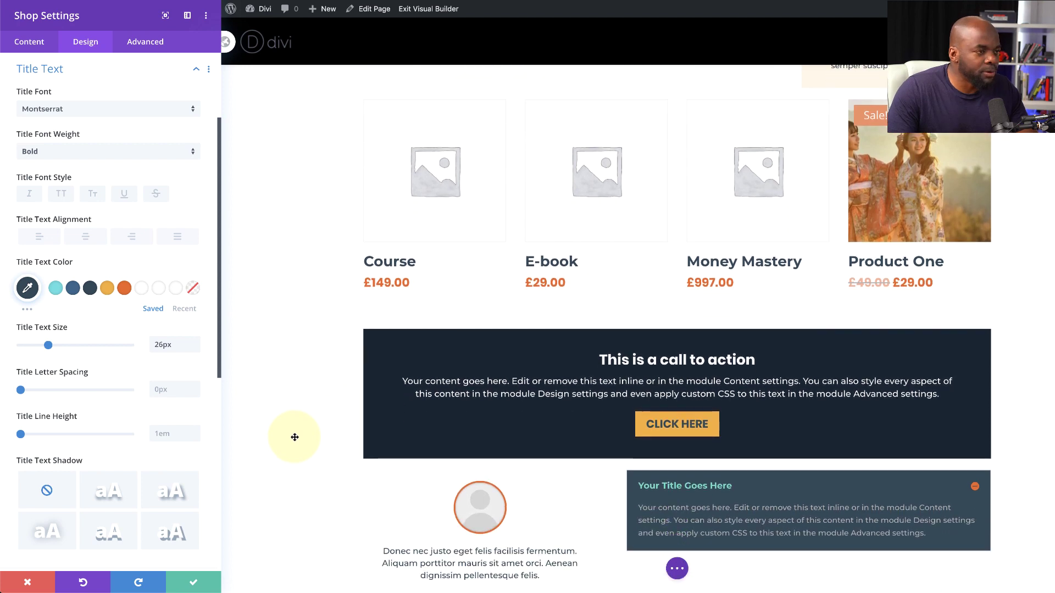
- Give the shop product images a 1px border in semi-transparent dark grey rgba(51,51,51,0.29)
scroll(295, 437, up, 4)
scroll(294, 437, down, 2)
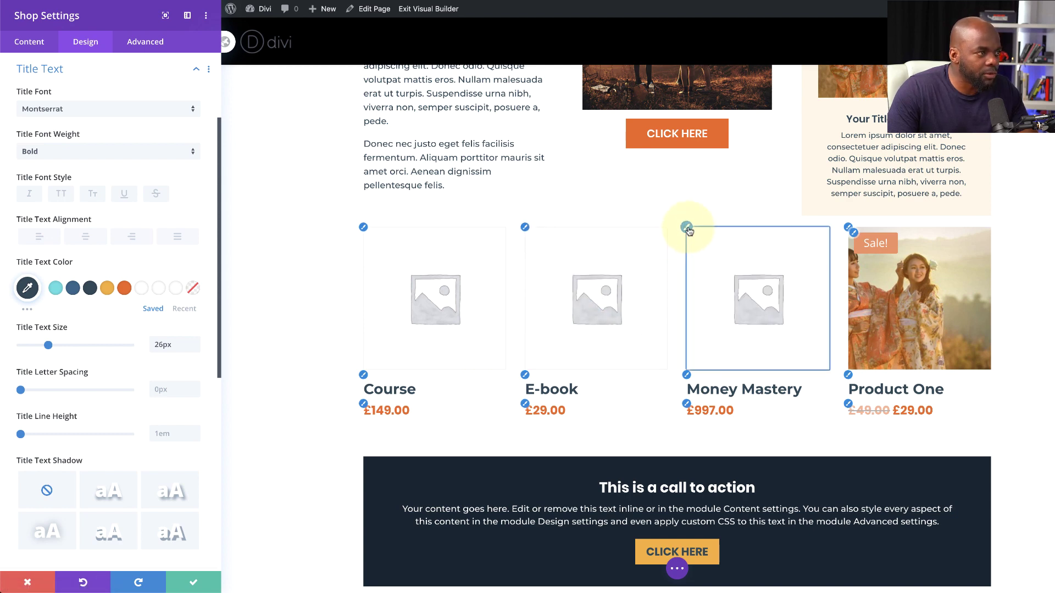
click(687, 228)
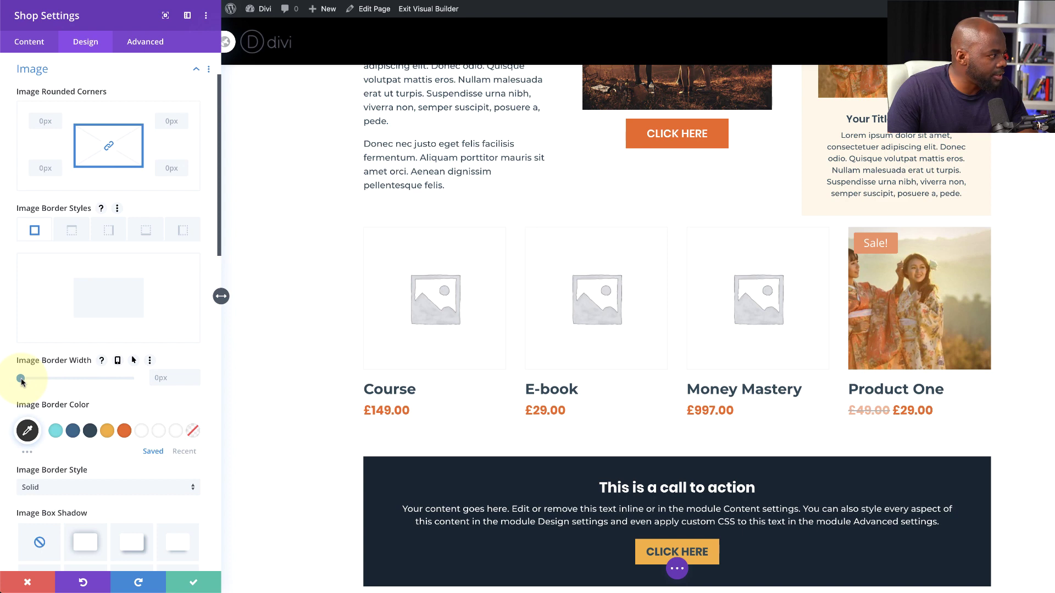
drag(21, 379, 22, 382)
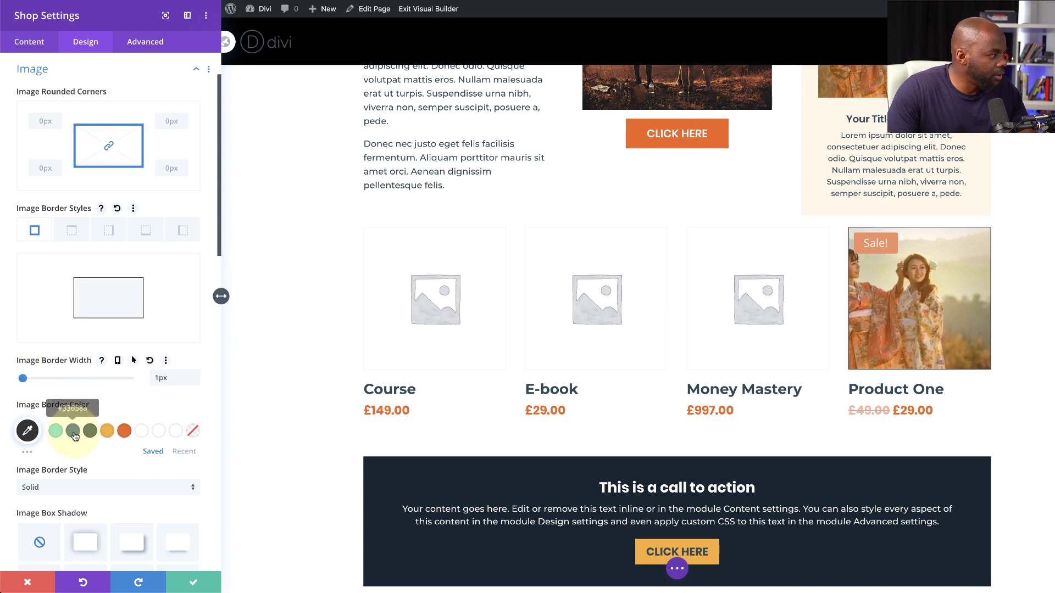
click(27, 431)
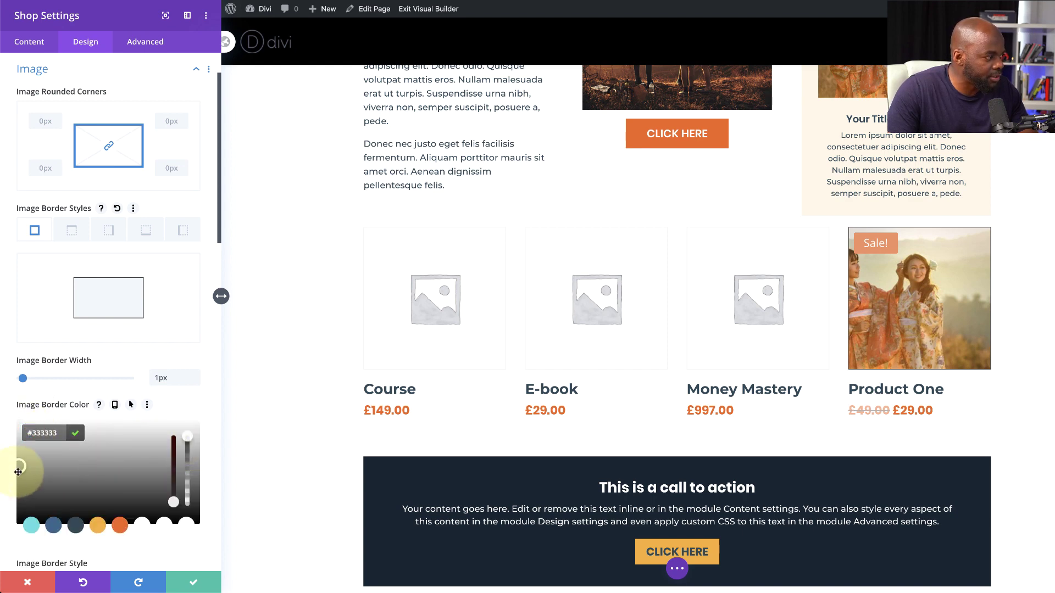
drag(188, 437, 190, 487)
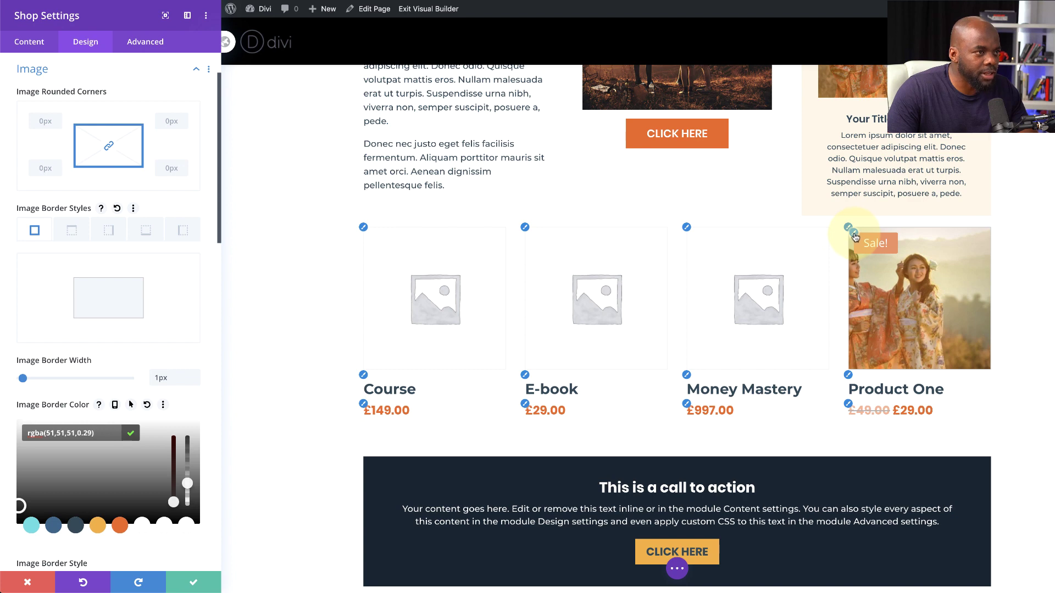
- Colour the product sale badge orange #f26419 and set its font to Montserrat
click(854, 235)
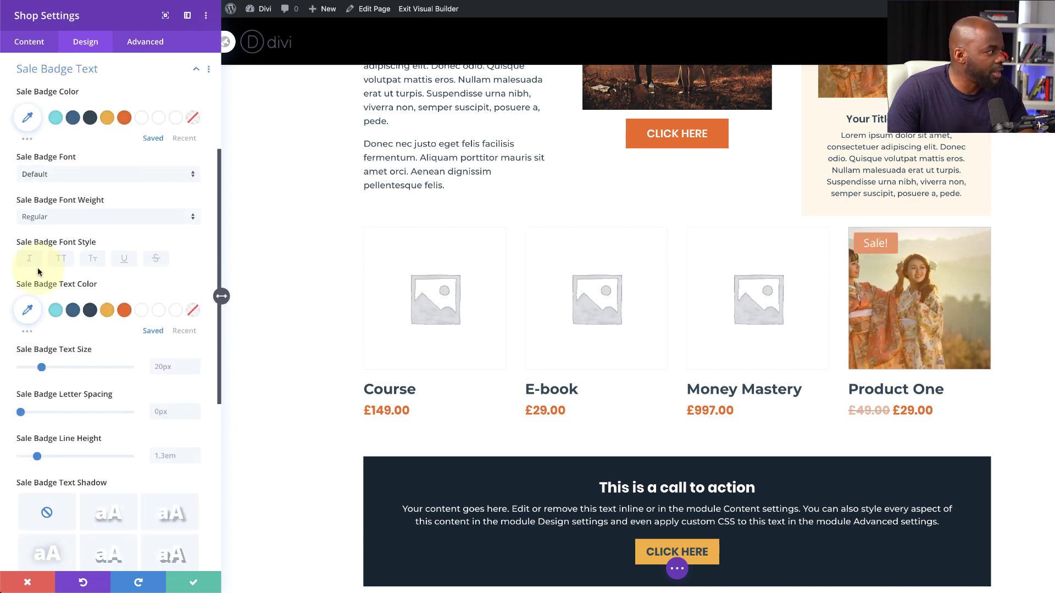
mouse_move(112, 97)
click(125, 119)
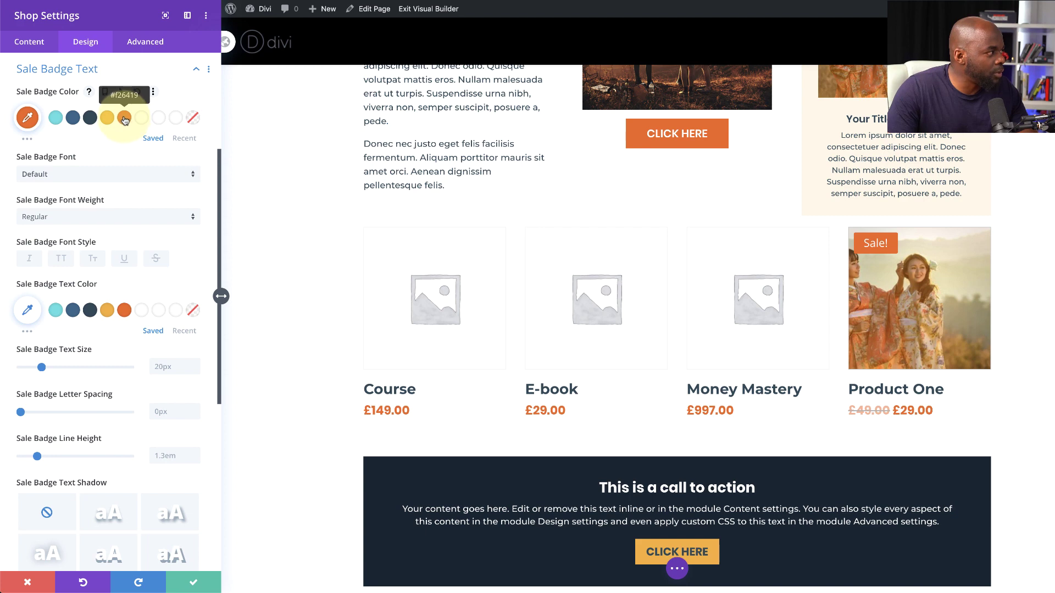
click(54, 175)
click(69, 126)
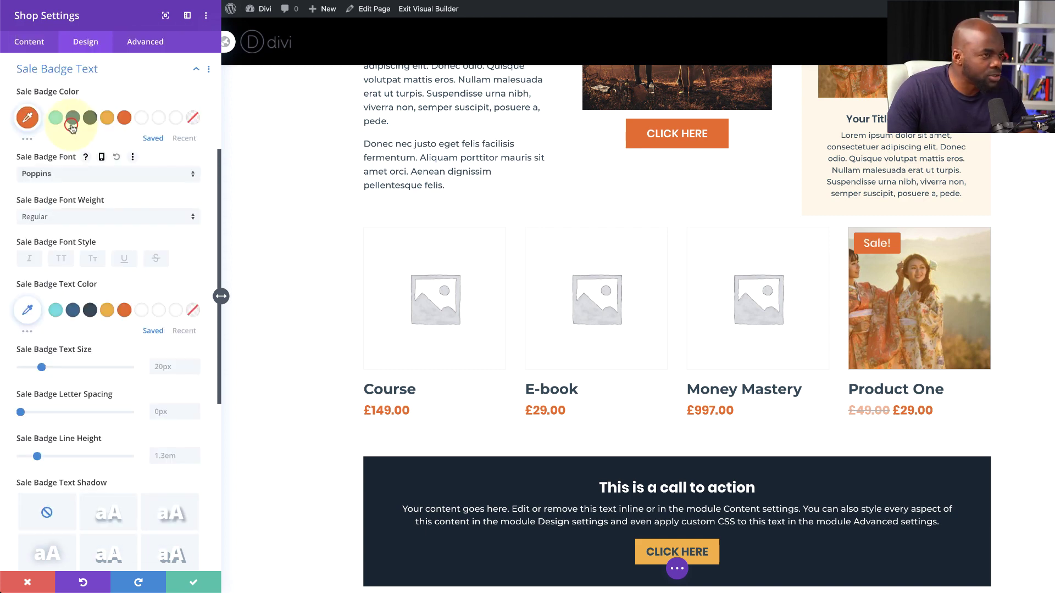
click(56, 174)
click(66, 110)
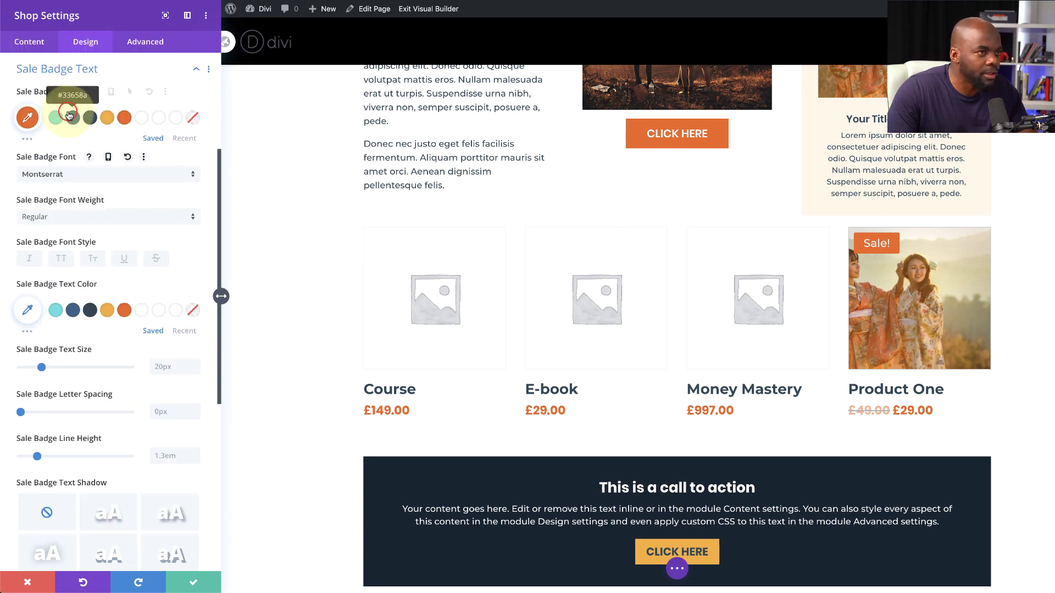
- Set the sale badge text to Bold weight and 18px size
click(79, 216)
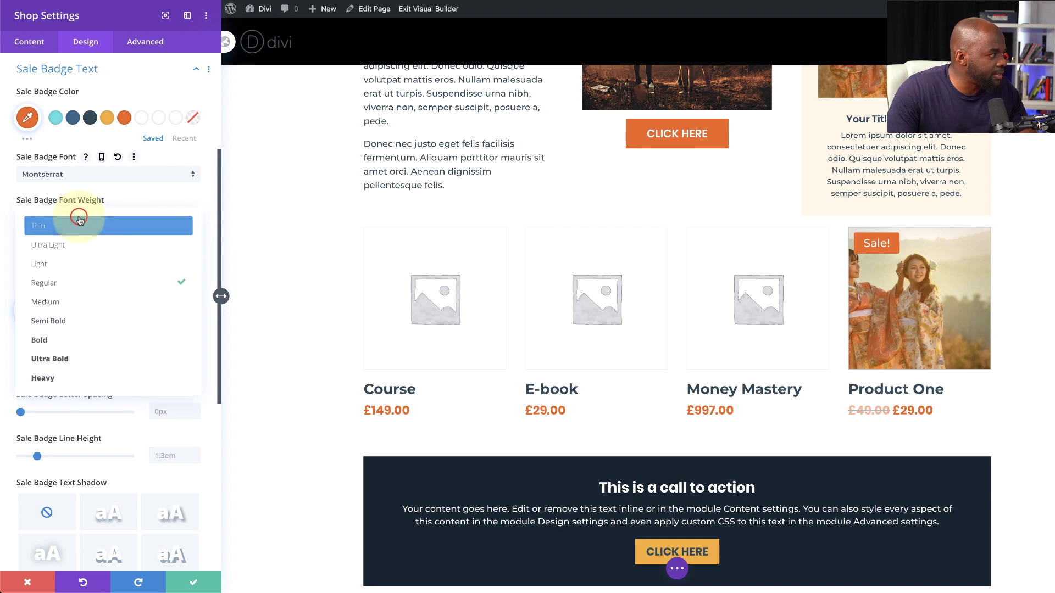
click(84, 339)
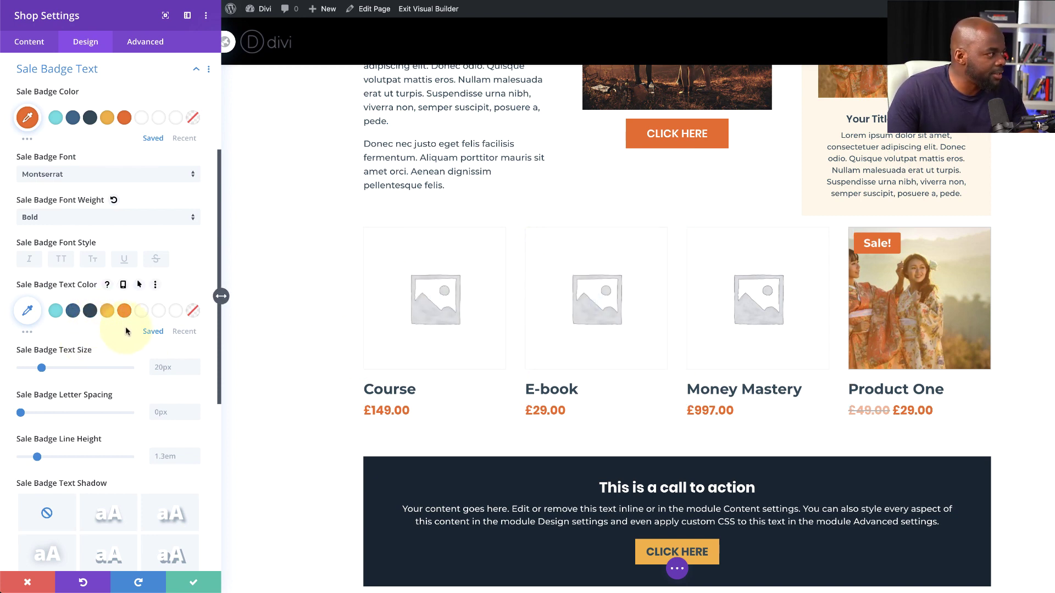
scroll(125, 331, down, 1)
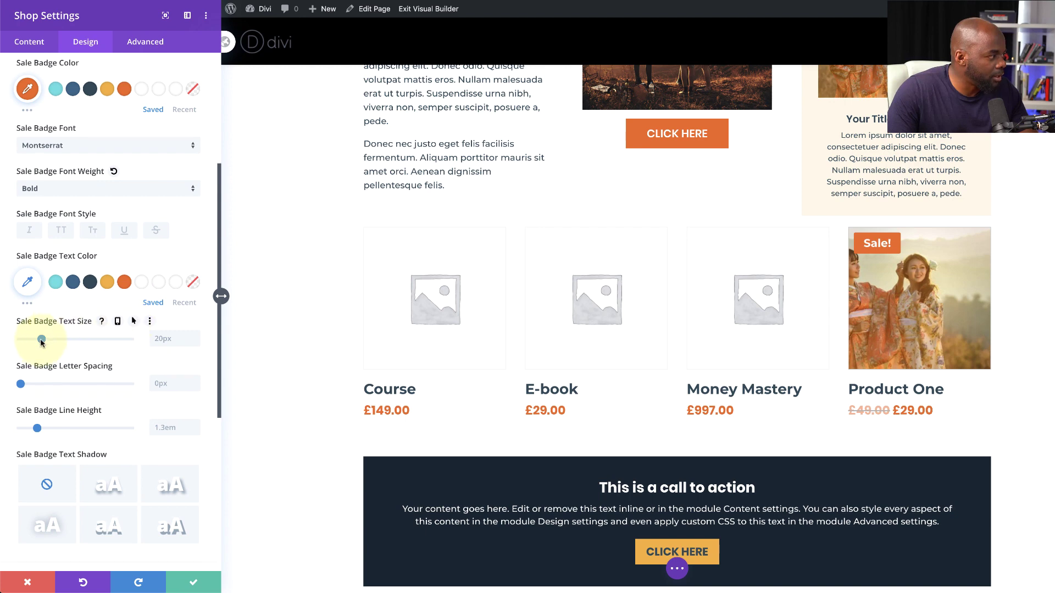
drag(41, 341, 39, 342)
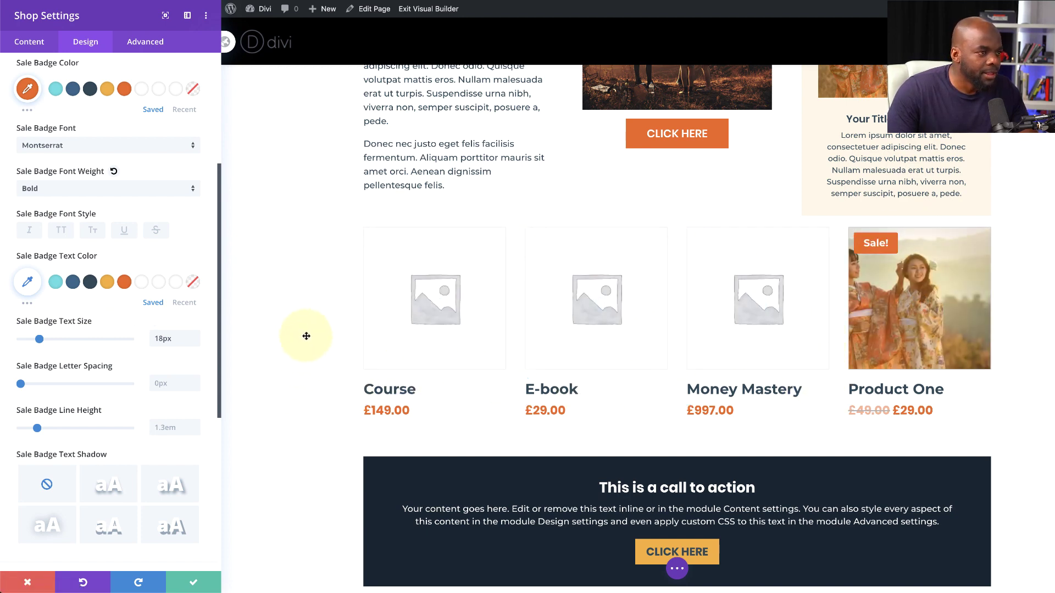
- Make the Shop module's current styles the default for all Shop modules across the site and save the module settings
scroll(146, 357, down, 4)
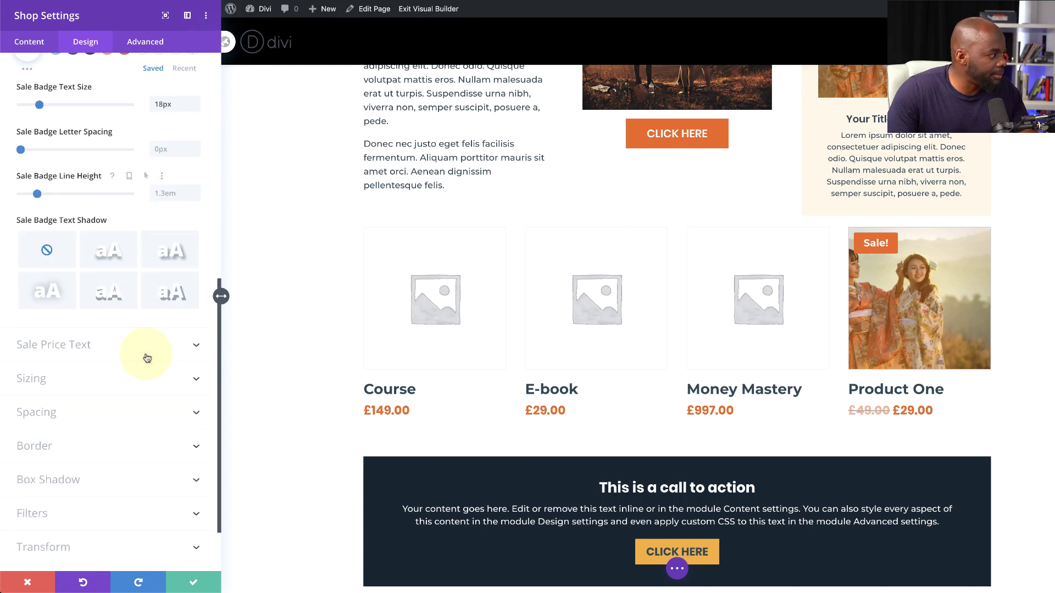
scroll(147, 358, down, 2)
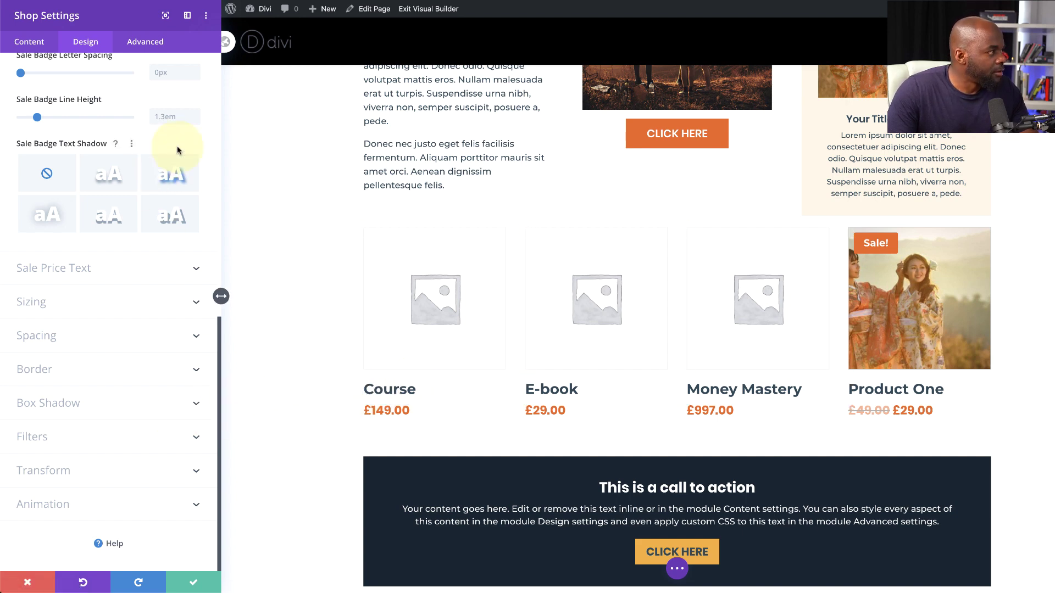
click(206, 21)
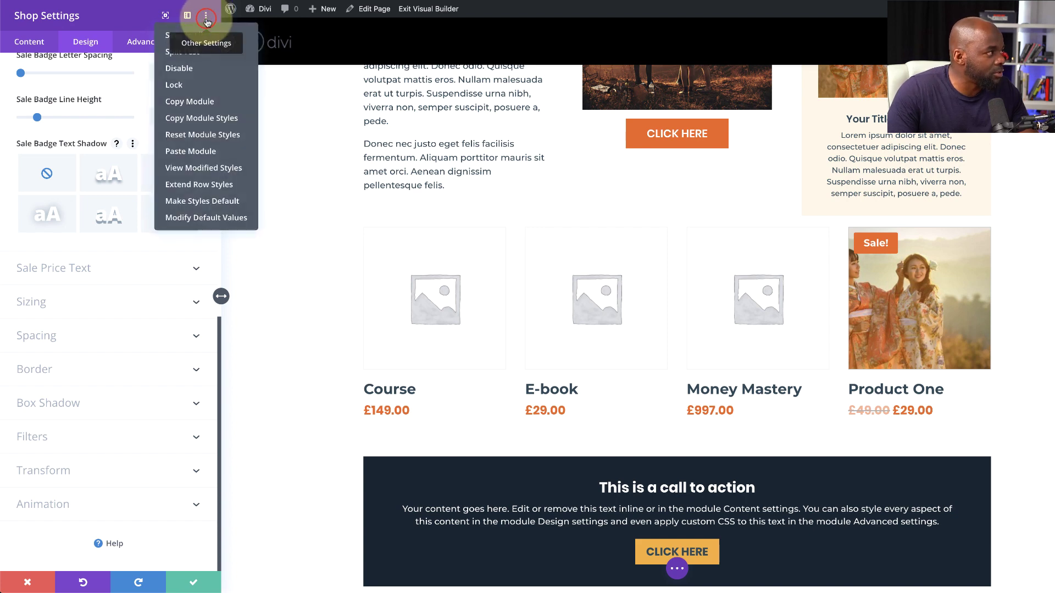
click(207, 201)
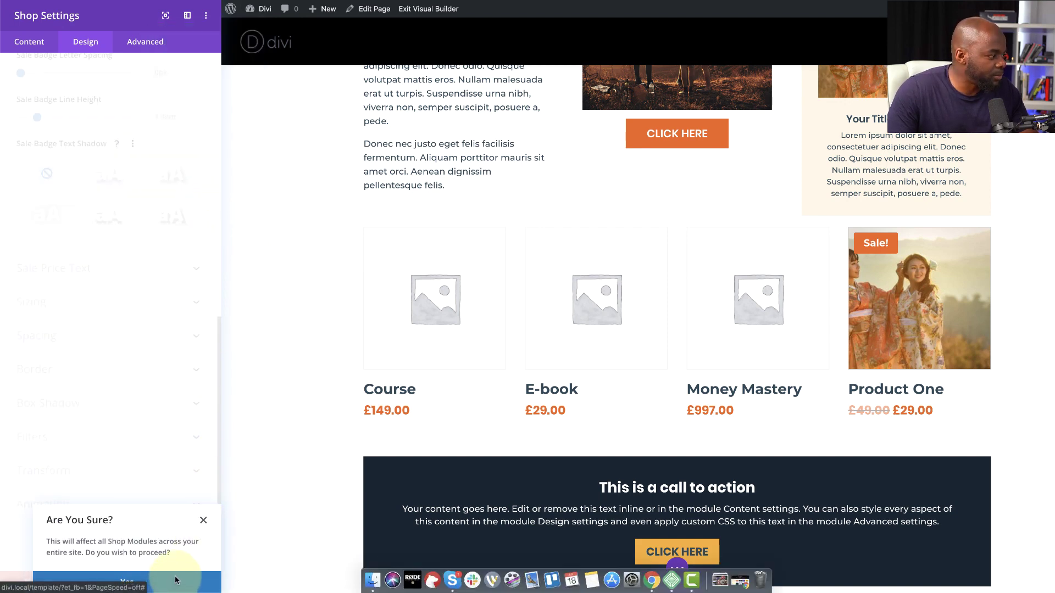
click(199, 581)
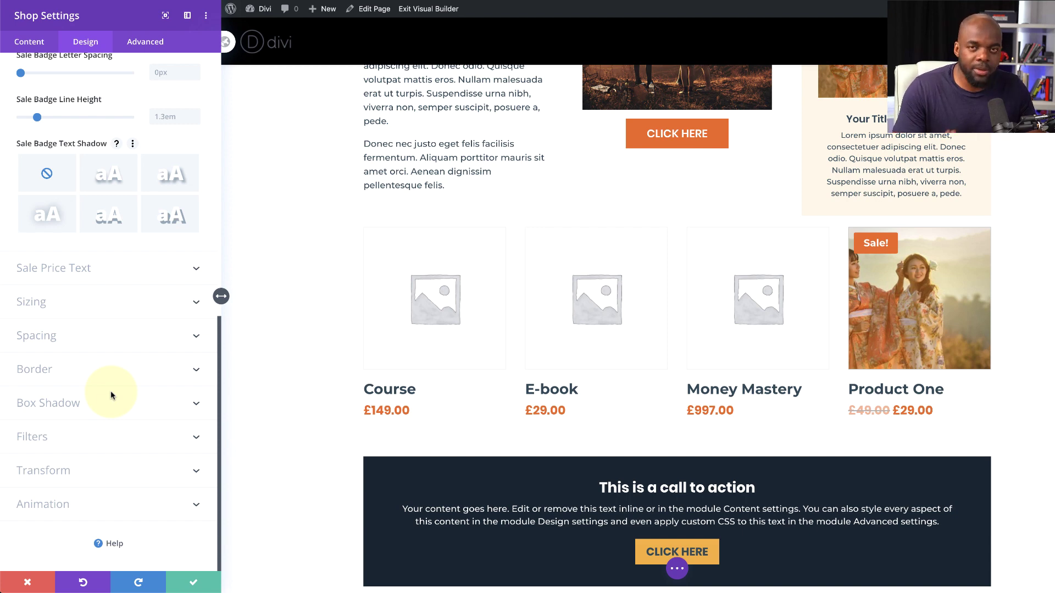
click(186, 581)
click(98, 10)
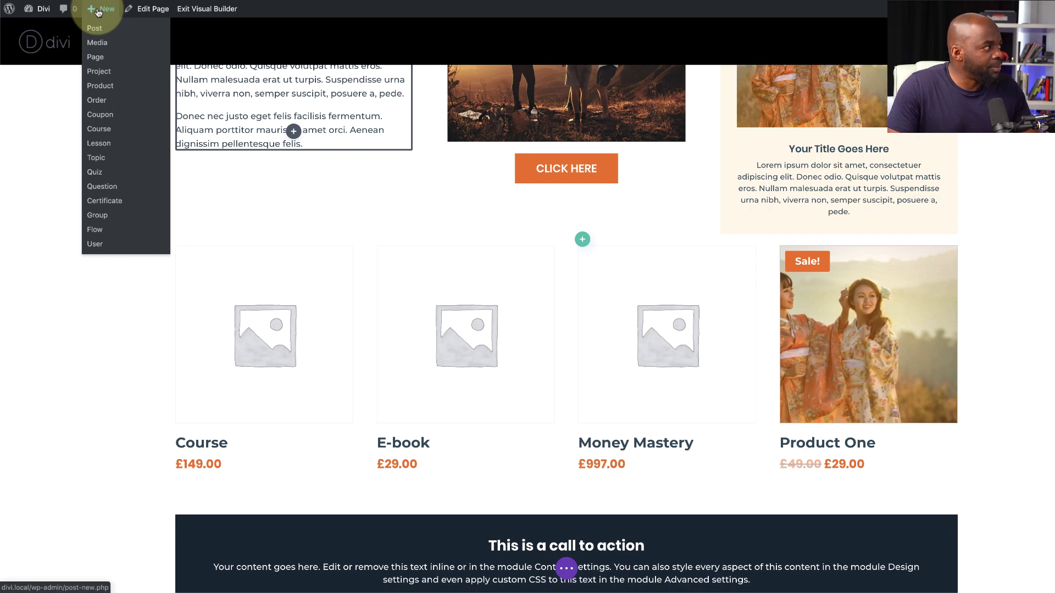
click(92, 57)
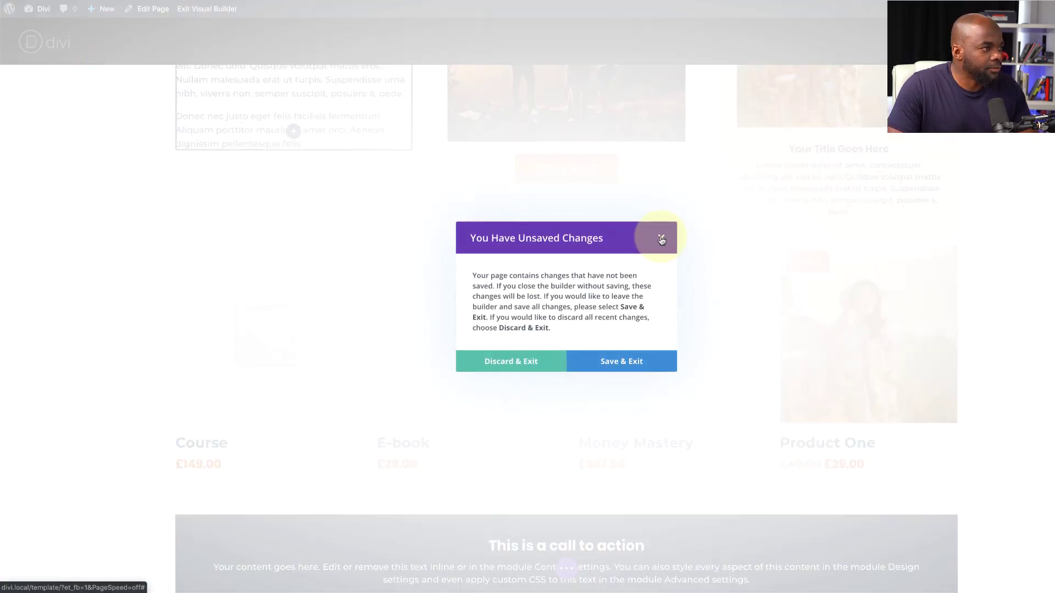
click(663, 237)
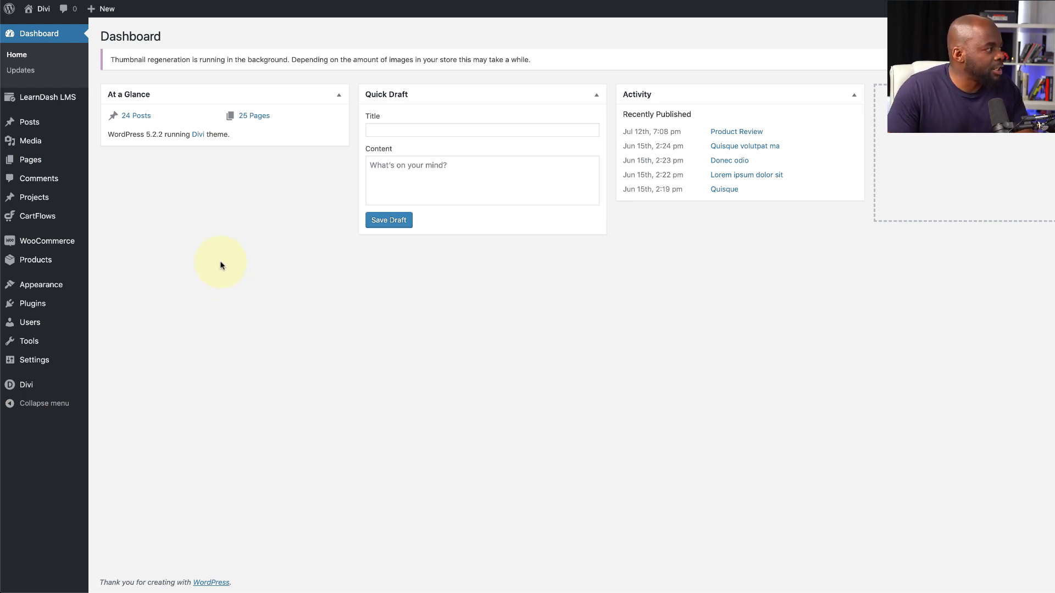
- Create a new WordPress page titled "My Main Shop" and open it in the Divi Builder
mouse_move(30, 159)
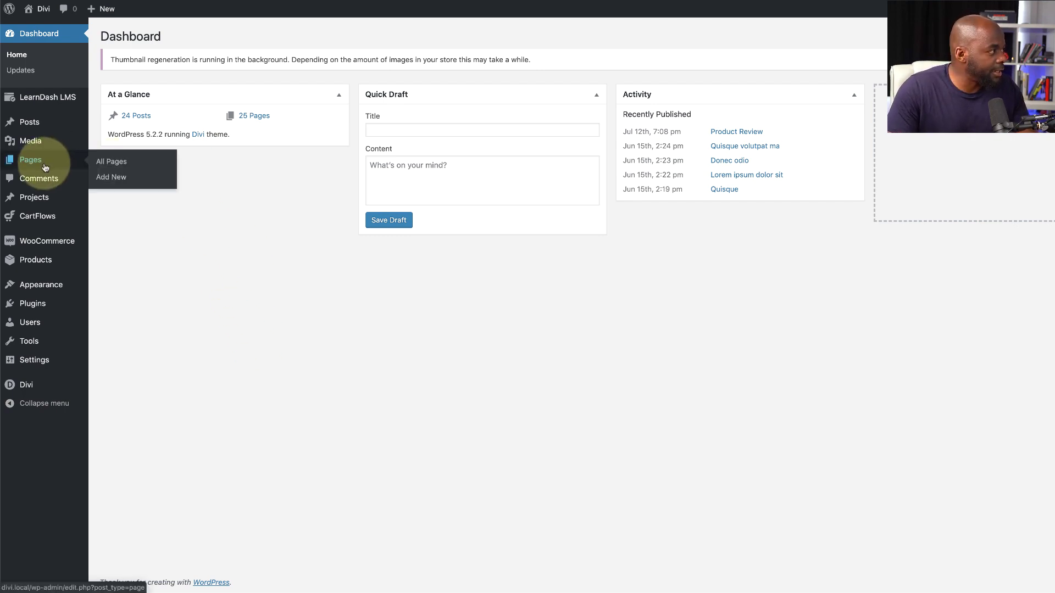
click(119, 179)
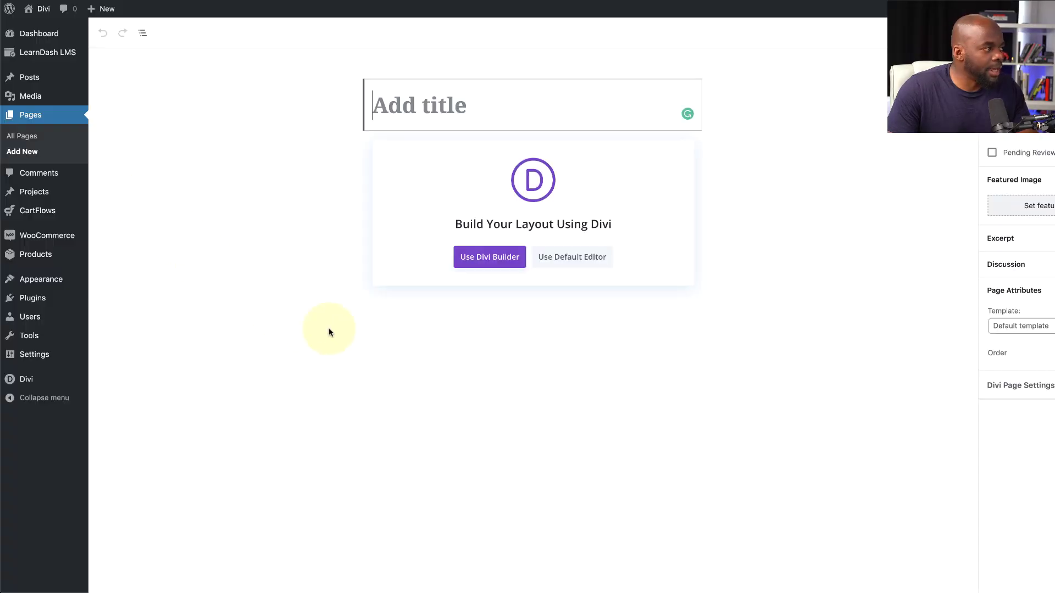
click(441, 103)
text(My Main Shop)
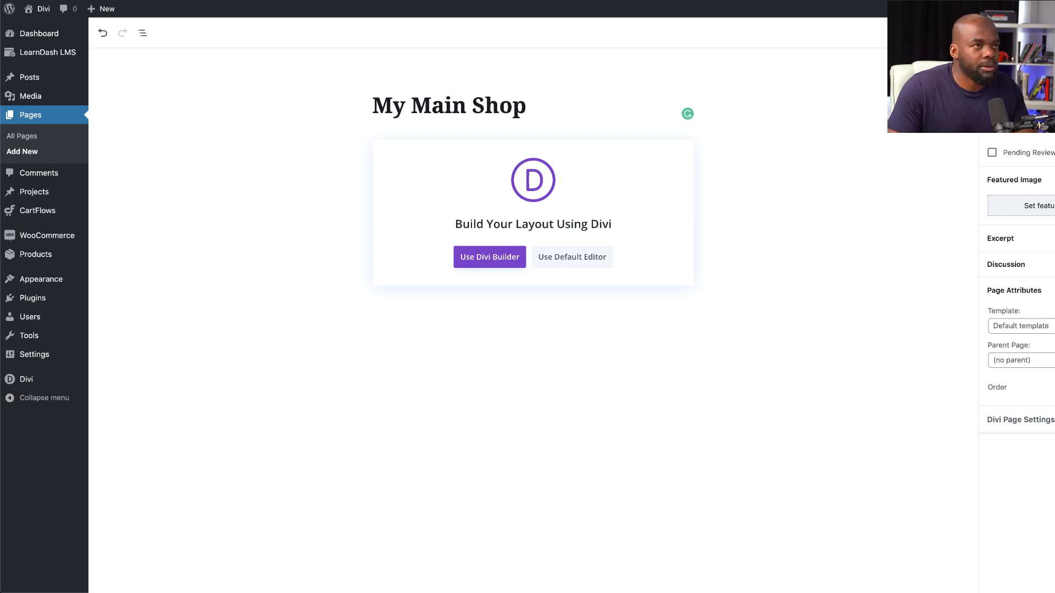
click(503, 262)
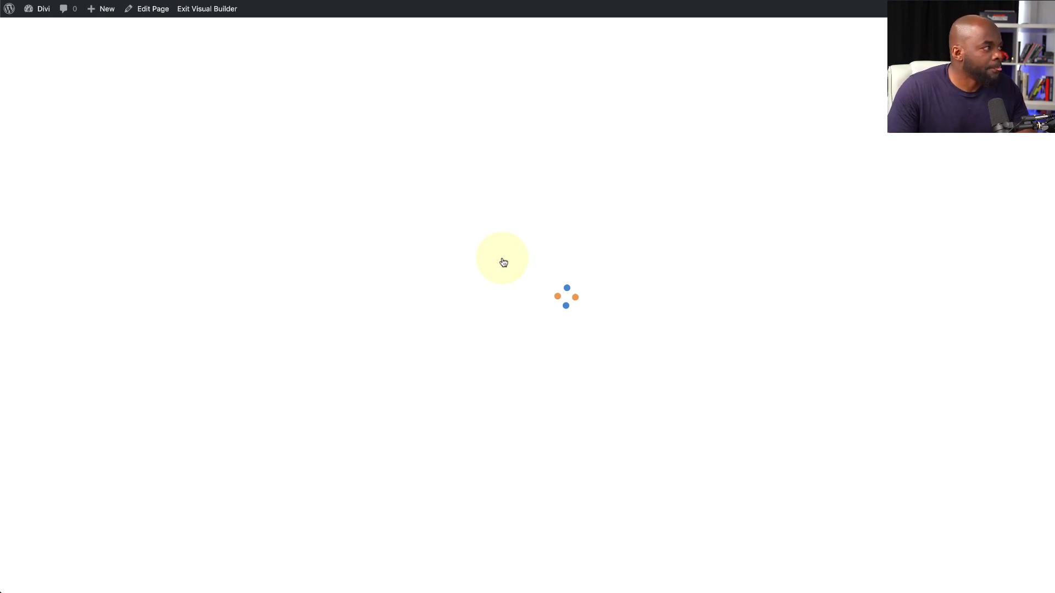
- Start with an empty page layout and add a fullwidth section containing a Fullwidth Header module
click(394, 312)
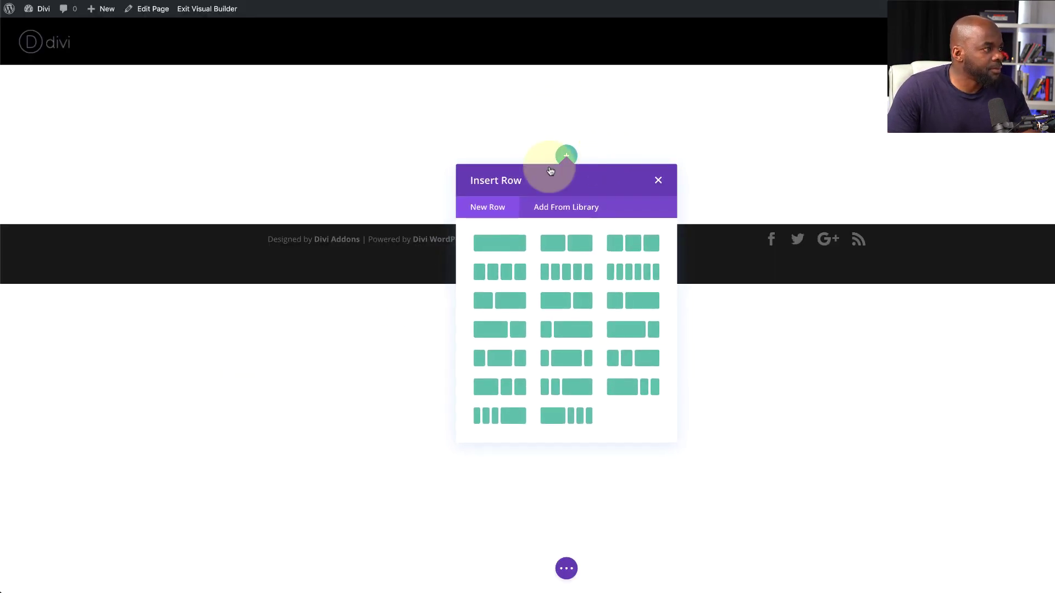
click(658, 180)
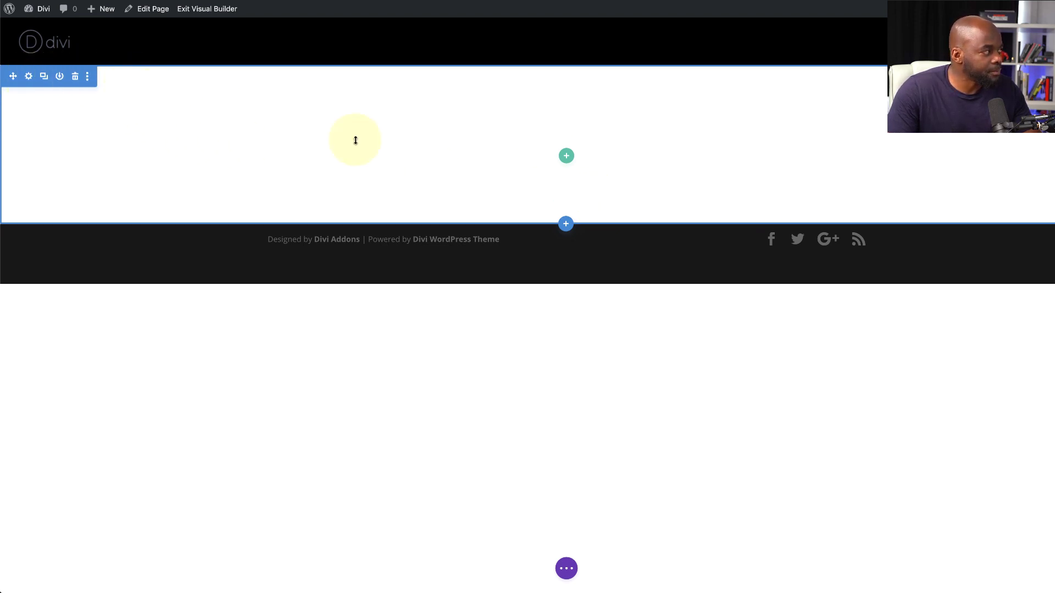
click(567, 223)
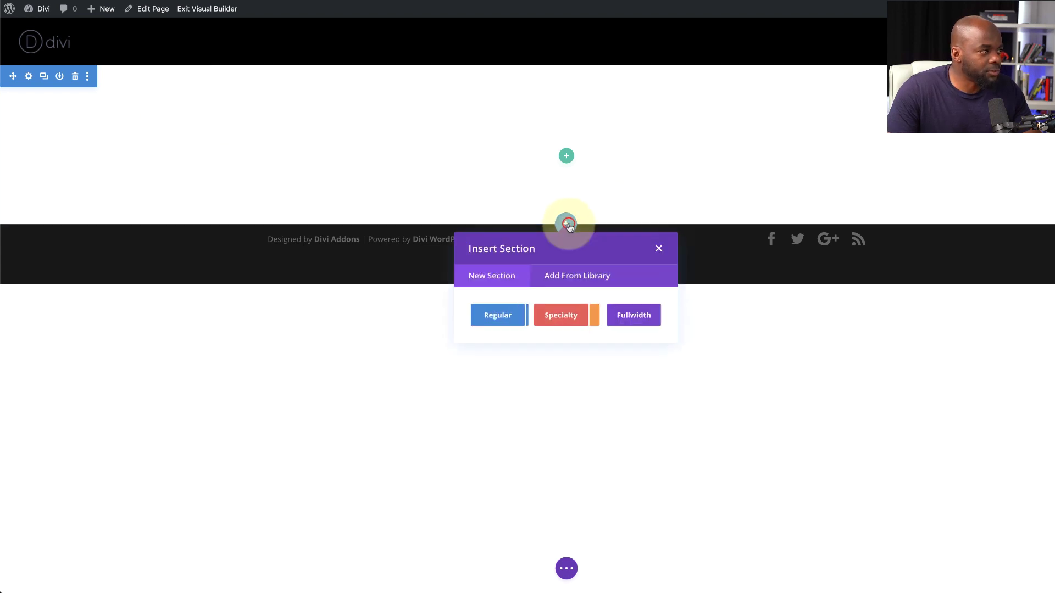
click(646, 317)
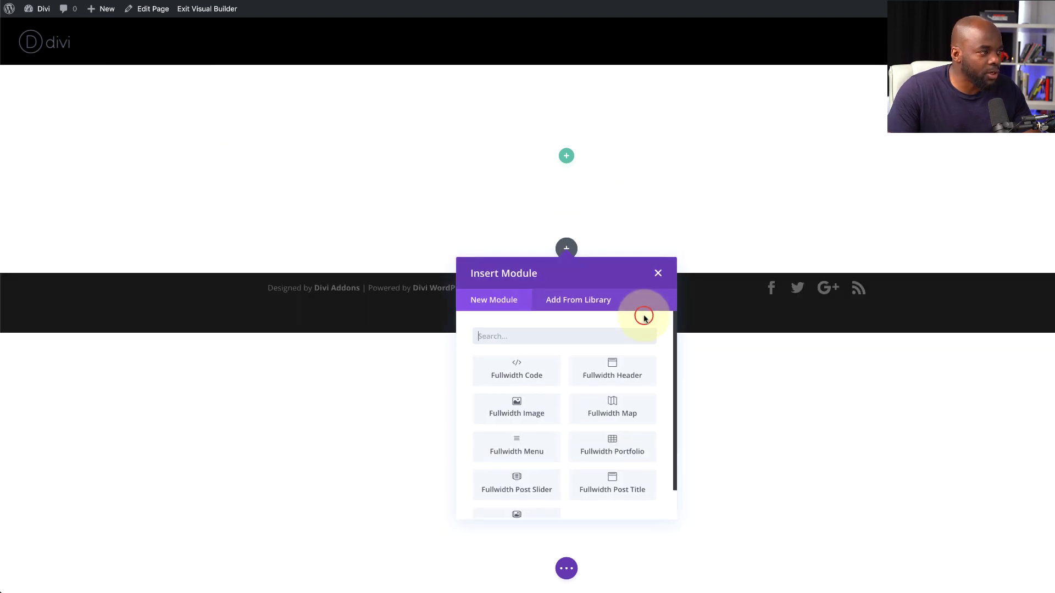
click(611, 371)
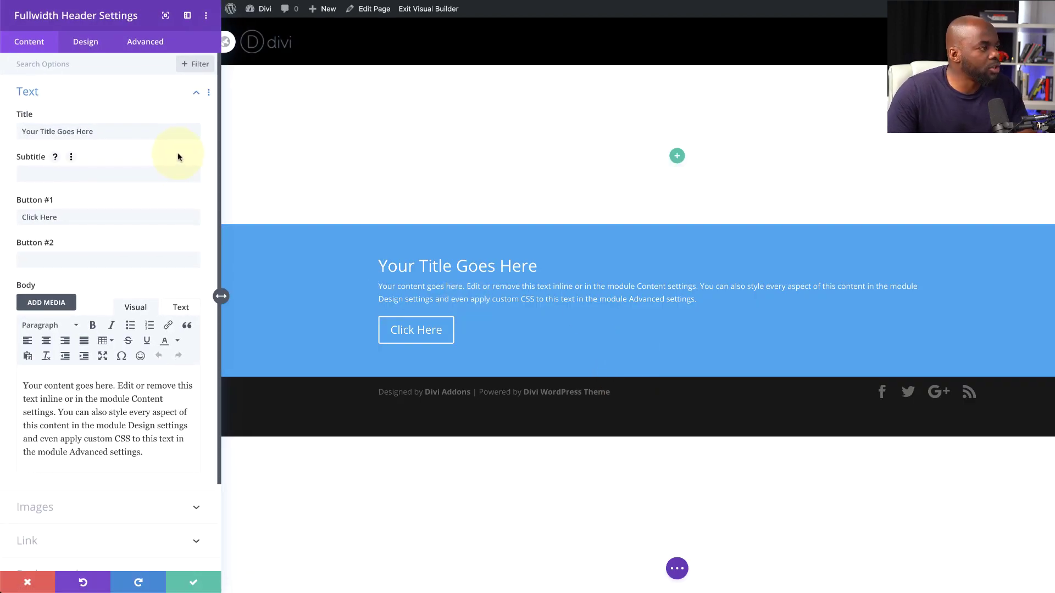
- Replace the header's body text with a single placeholder paragraph running from "Lorem ipsum dolor sit amet" to "posuere a, pede."
click(325, 282)
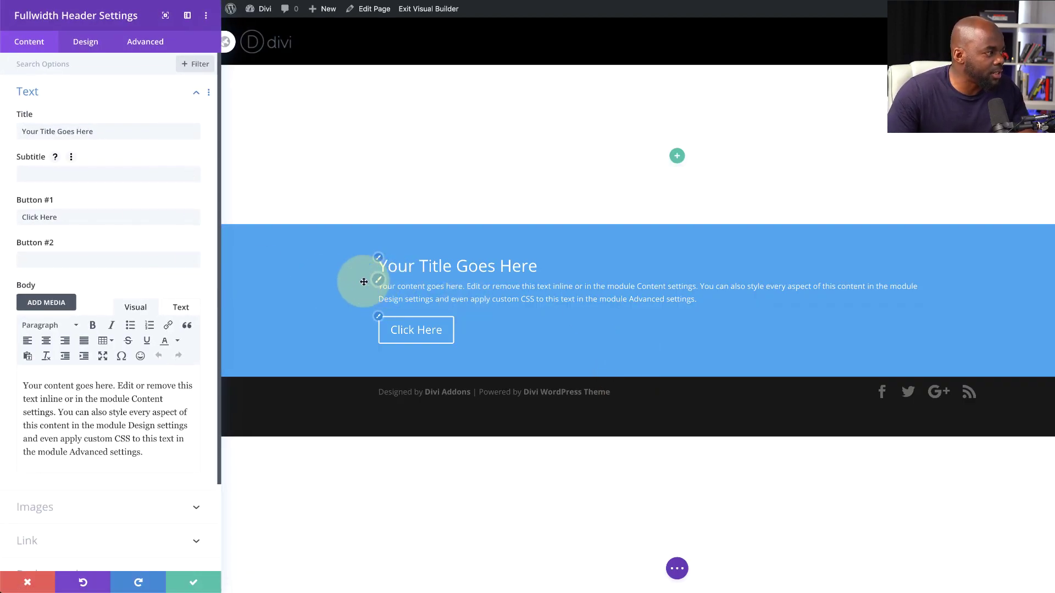
mouse_move(152, 454)
mouse_down()
mouse_move(22, 406)
mouse_move(13, 383)
mouse_up()
text(Lorem ipsum dolor sit amet, consectetuer adipiscing elit. Donec odio. Quisque volutpat mattis eros. Nullam malesuada erat ut turpis. Suspendisse urna nibh, viverra non, semper suscipit, posuere a, pede. Donec nec justo eget felis facilisis fermentum. Aliquam porttitor mauris sit amet orci. Aenean dignissim pellentesque felis. Morbi in sem quis dui placerat ornare. Pellentesque odio nisi, euismod in, pharetra a, ultricies in, diam. Sed arcu. Cras consequat.)
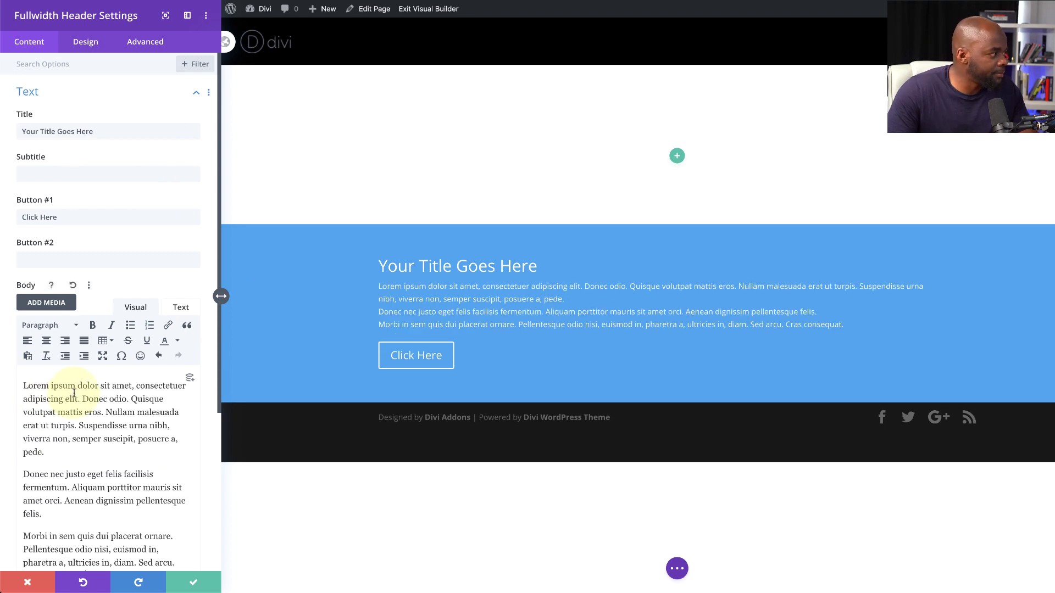
scroll(45, 401, down, 5)
key(ctrl+shift+End)
key(BackSpace)
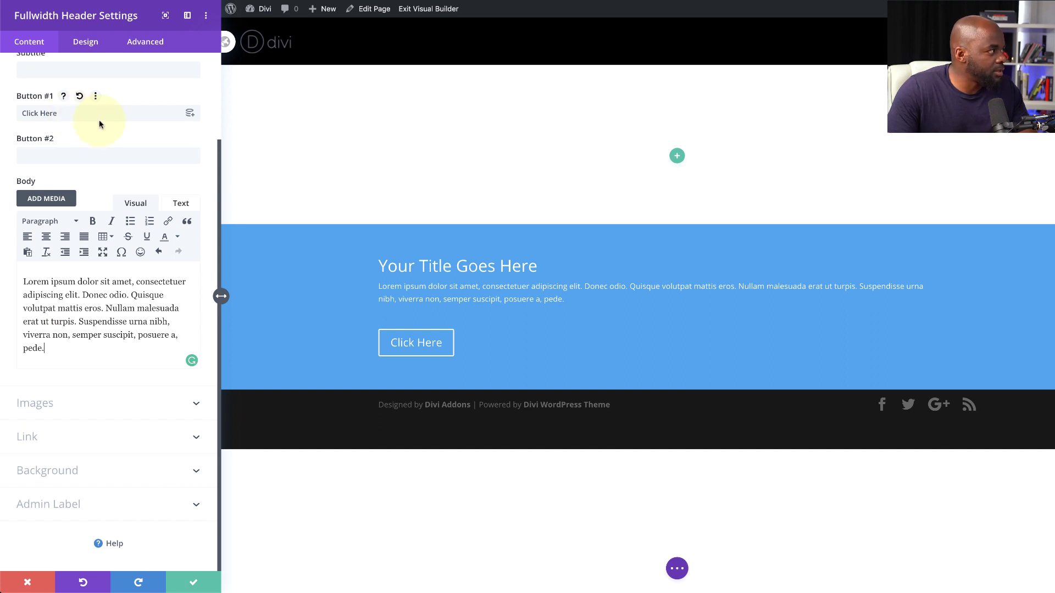
- Replace the fullwidth header's title with "Dresses for all occassions"
scroll(119, 206, up, 4)
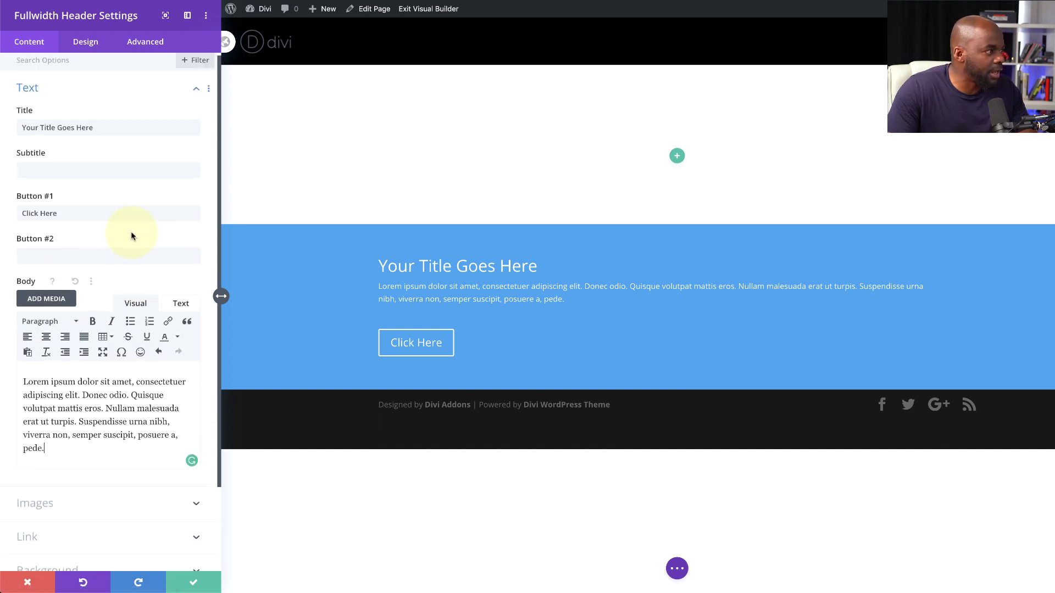
drag(97, 127, 3, 123)
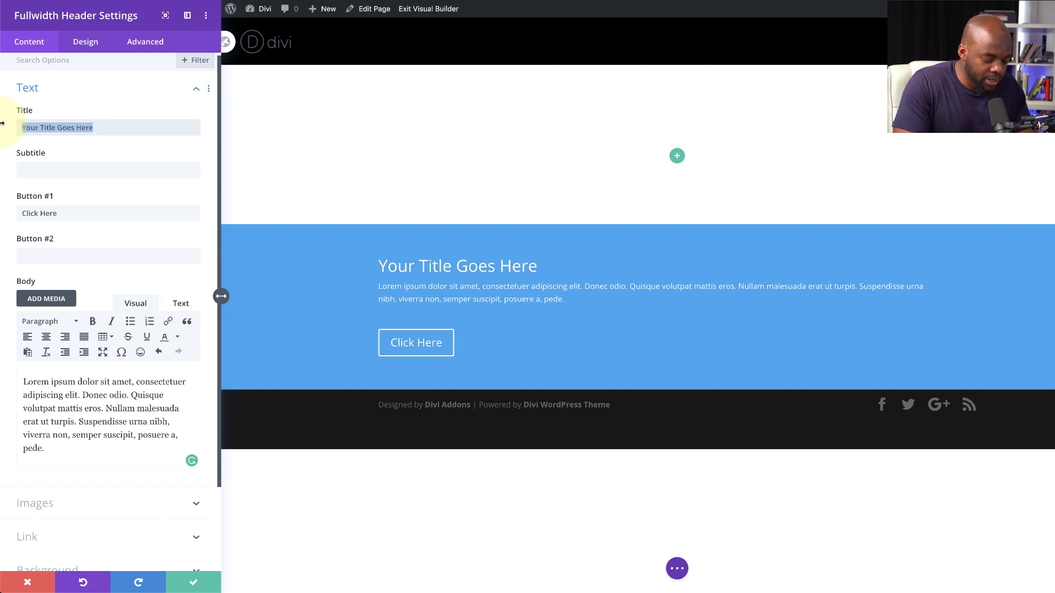
text(Dress)
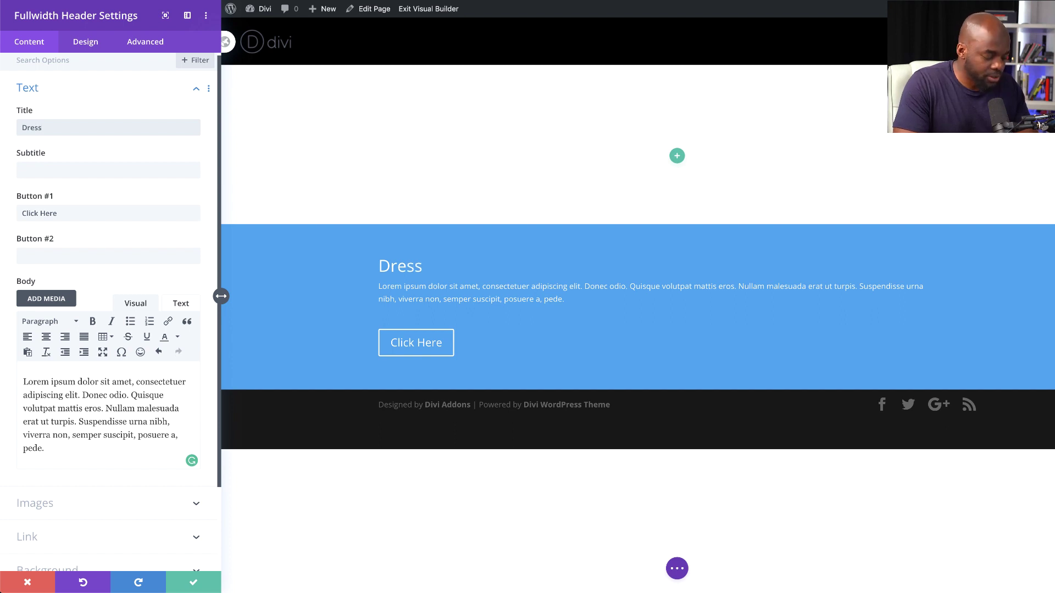
text(es for all occassions)
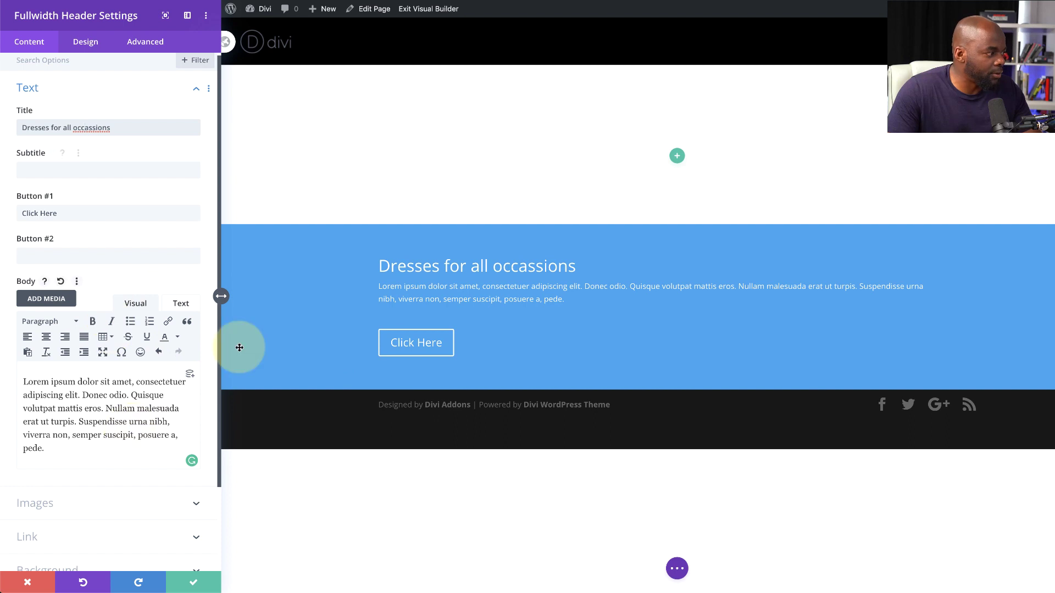
- Style the header title with the Poppins font in Light weight and enlarge its text size
click(84, 48)
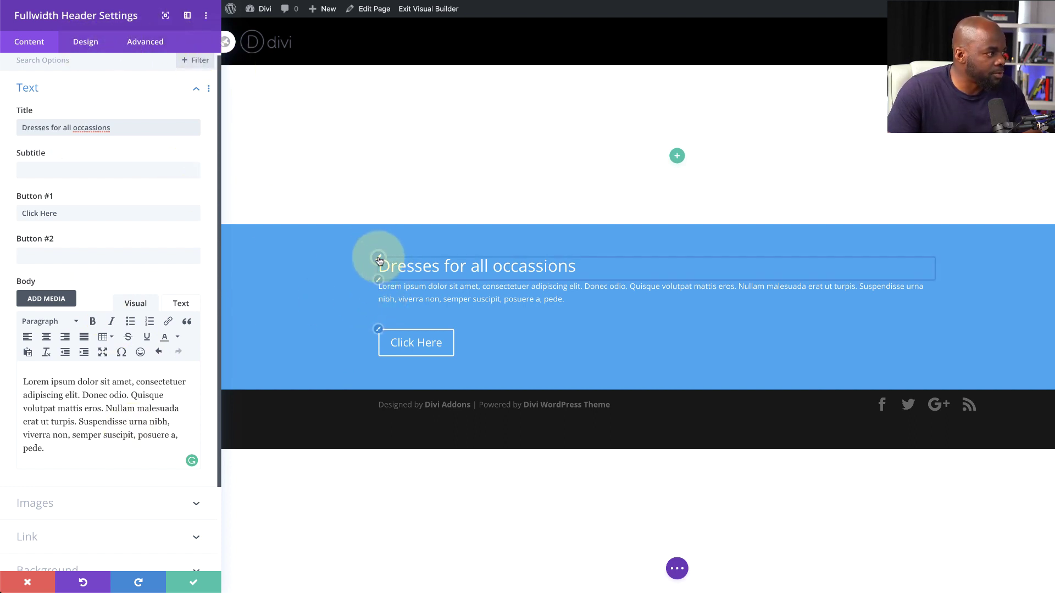
click(378, 257)
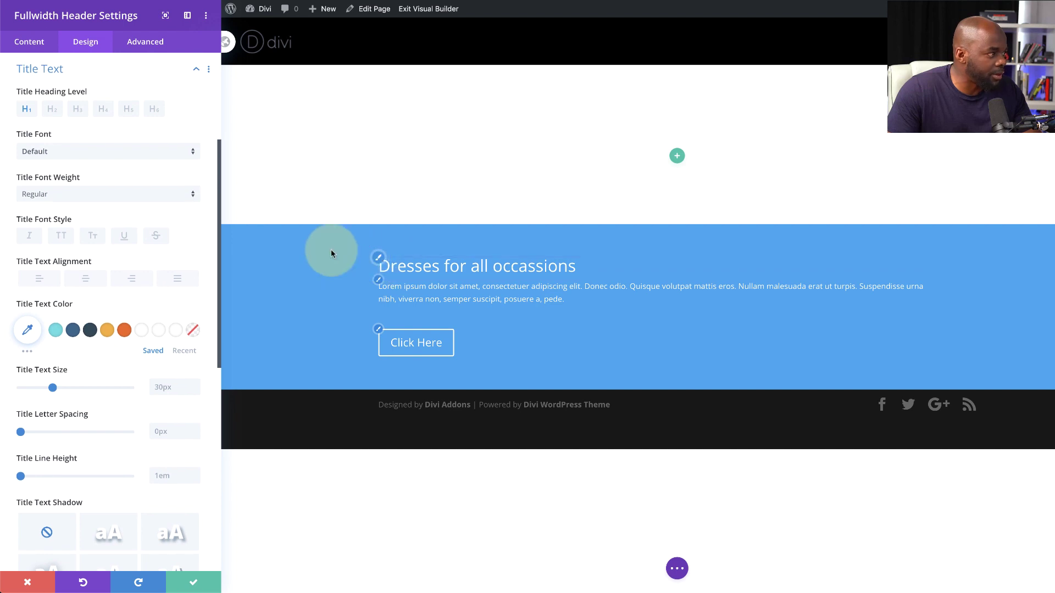
click(82, 151)
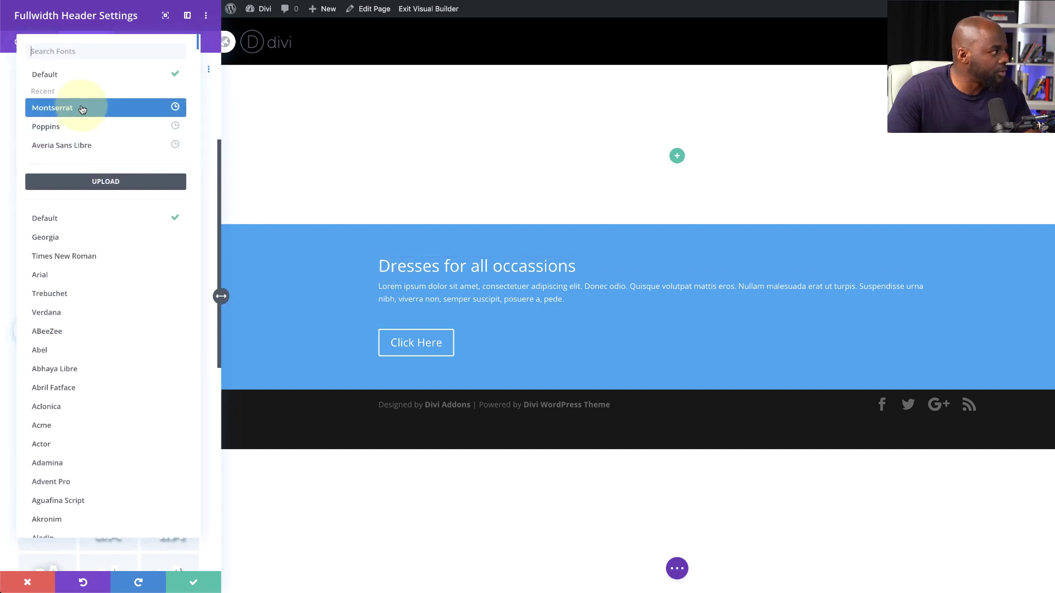
click(75, 132)
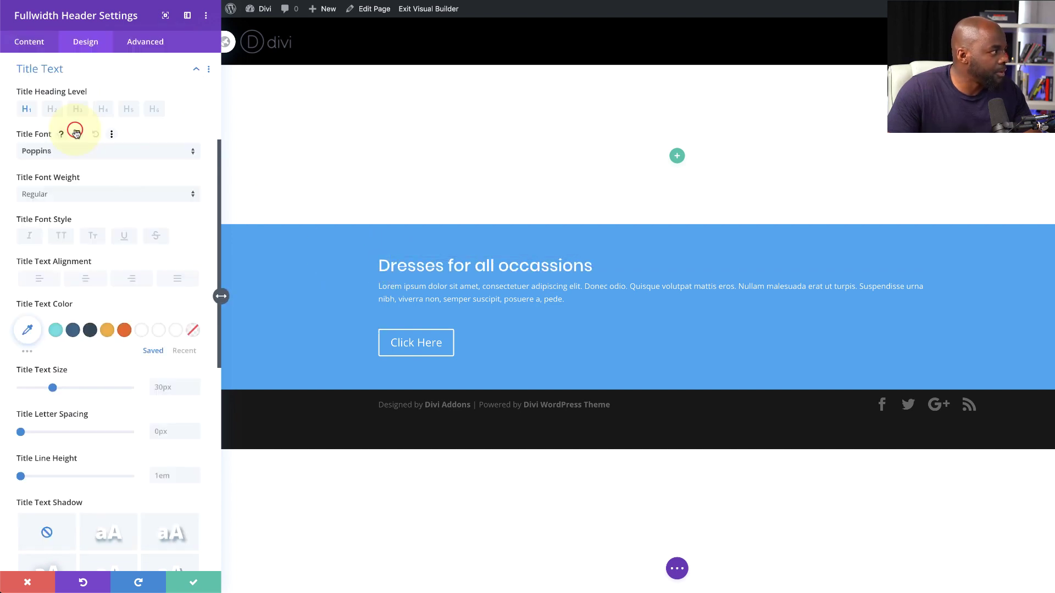
click(66, 194)
click(77, 240)
drag(53, 387, 74, 392)
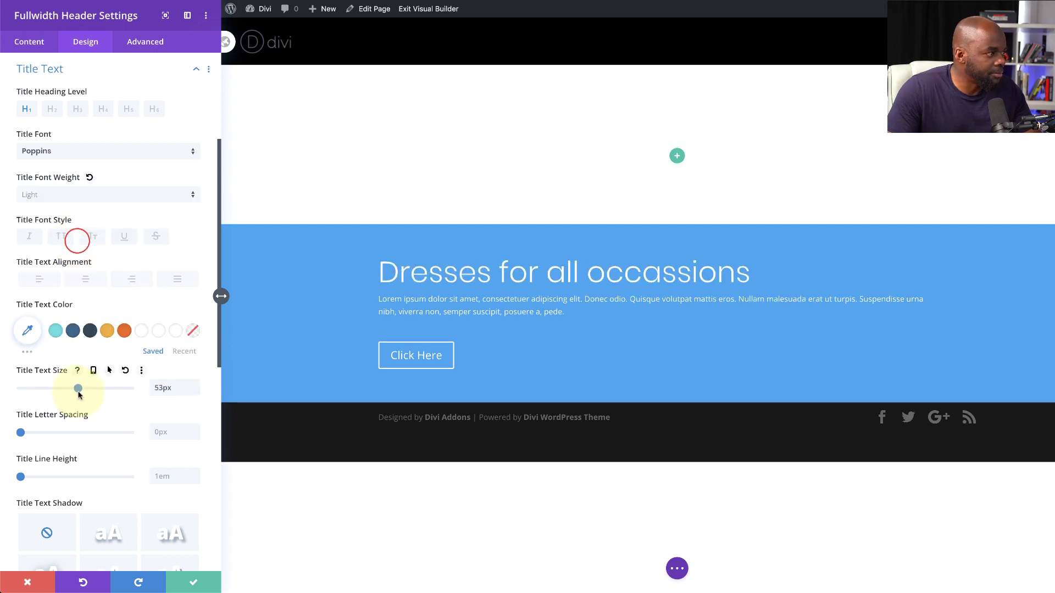
- Set the header's body text font to Montserrat and slightly increase its text size
click(379, 294)
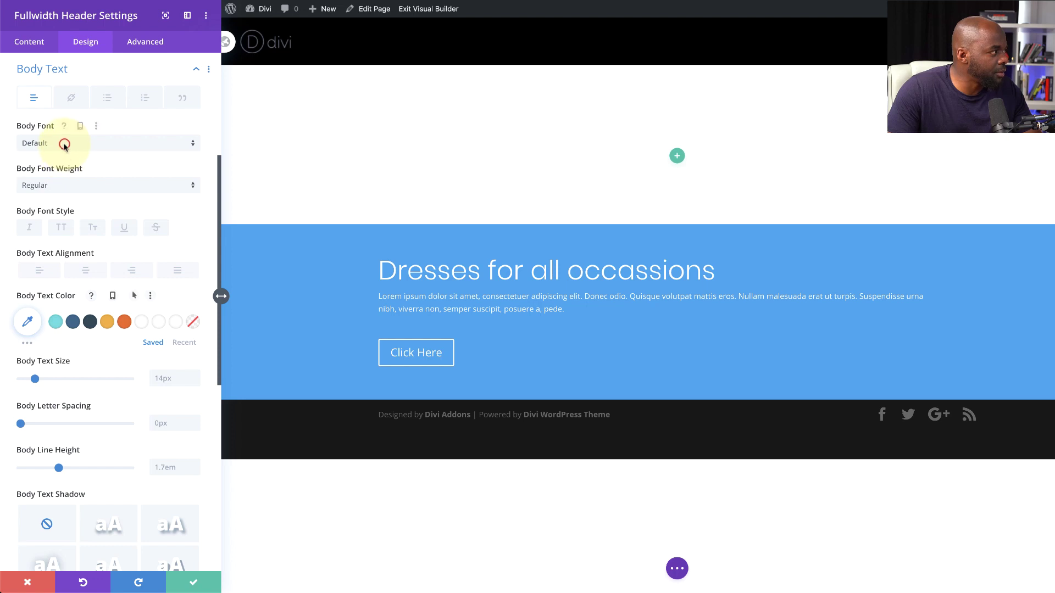
click(64, 144)
click(75, 106)
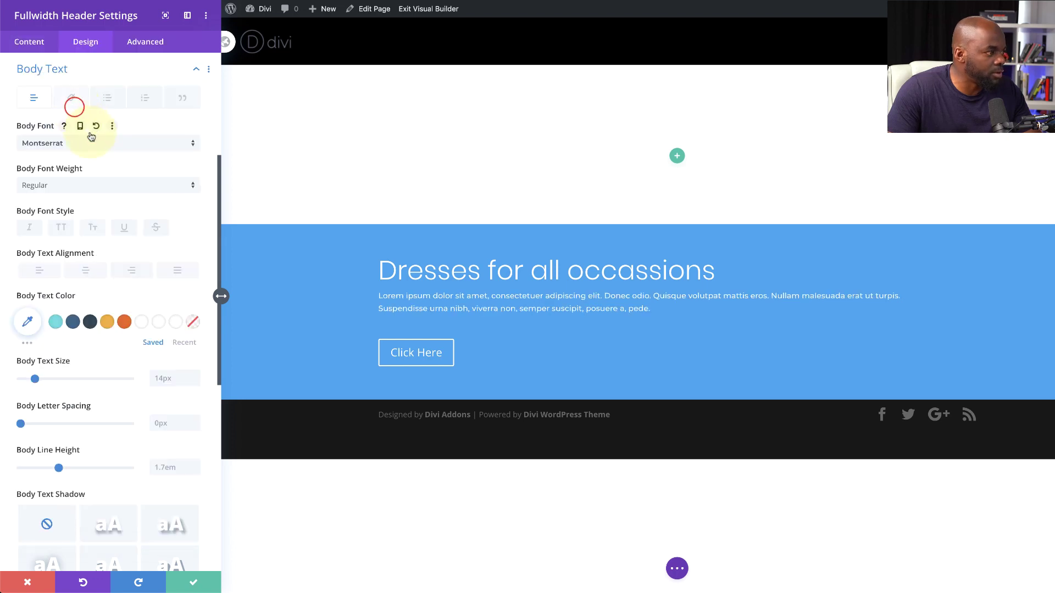
drag(35, 379, 39, 380)
- Enable custom styles for the header's first button, with white text and an orange #f26419 background
click(380, 342)
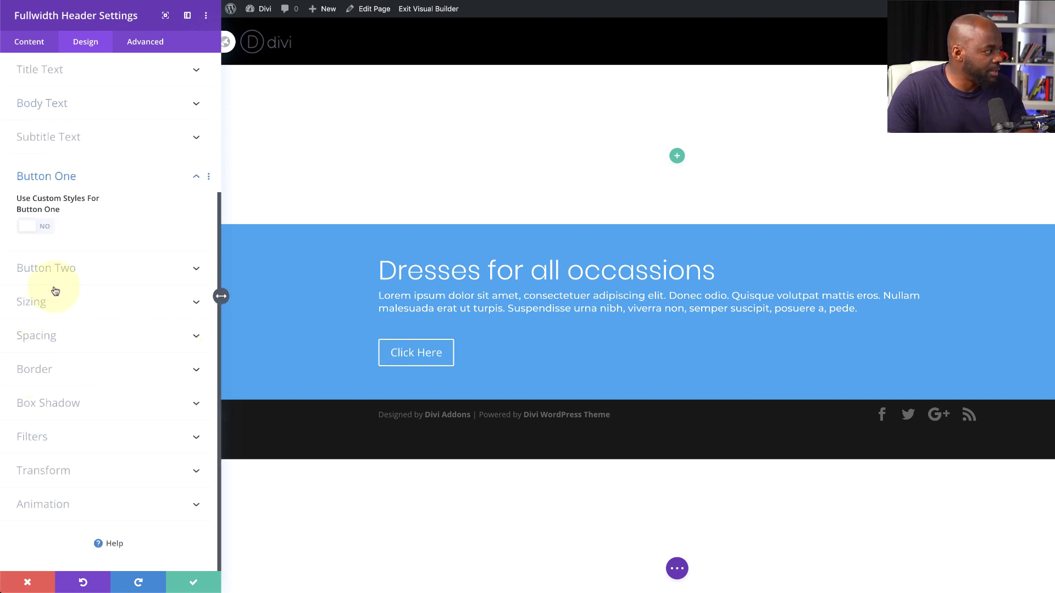
click(45, 227)
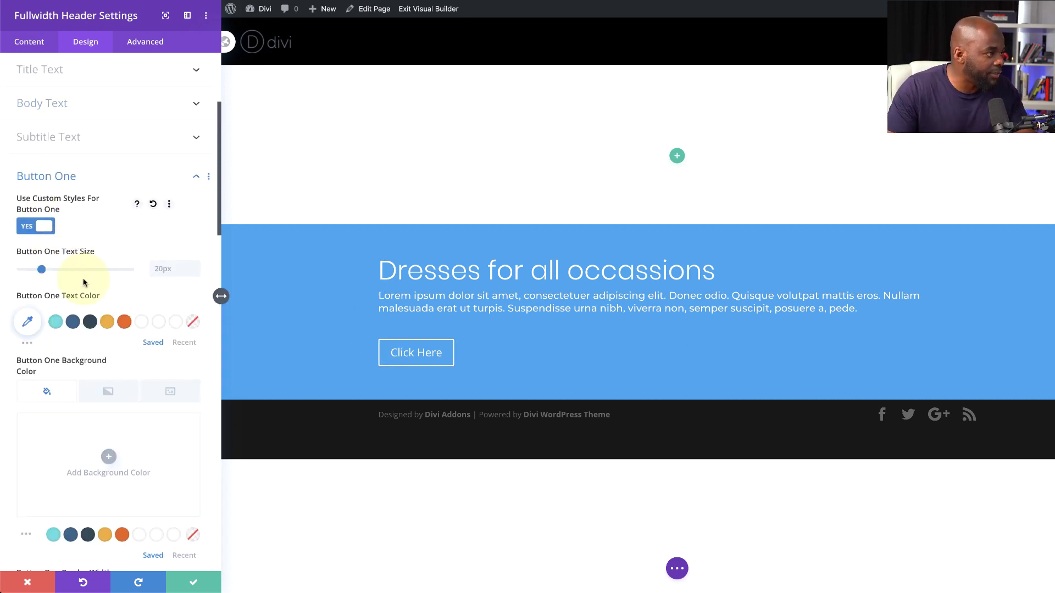
click(124, 323)
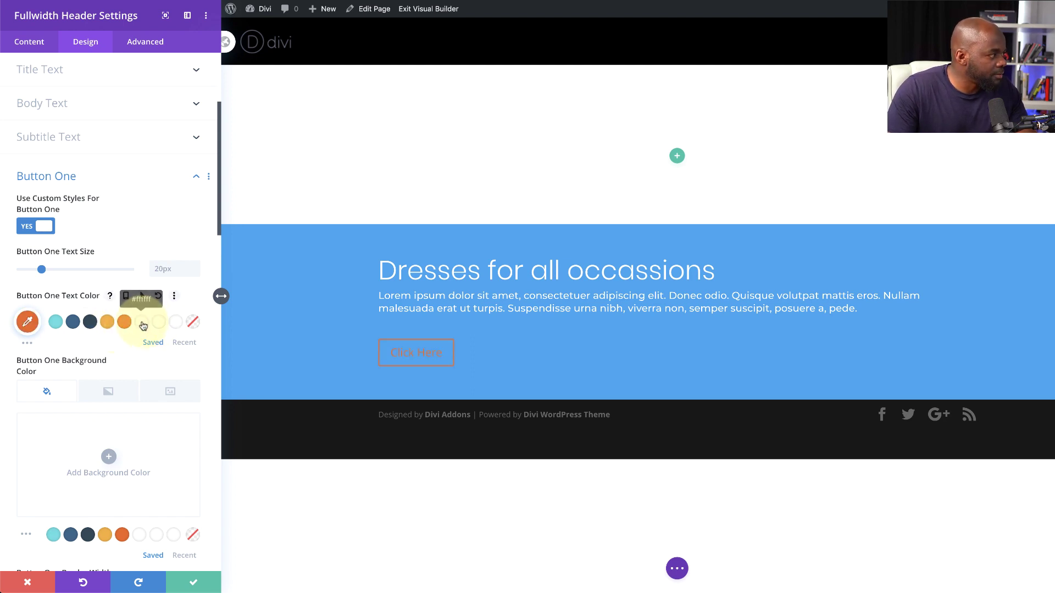
click(142, 322)
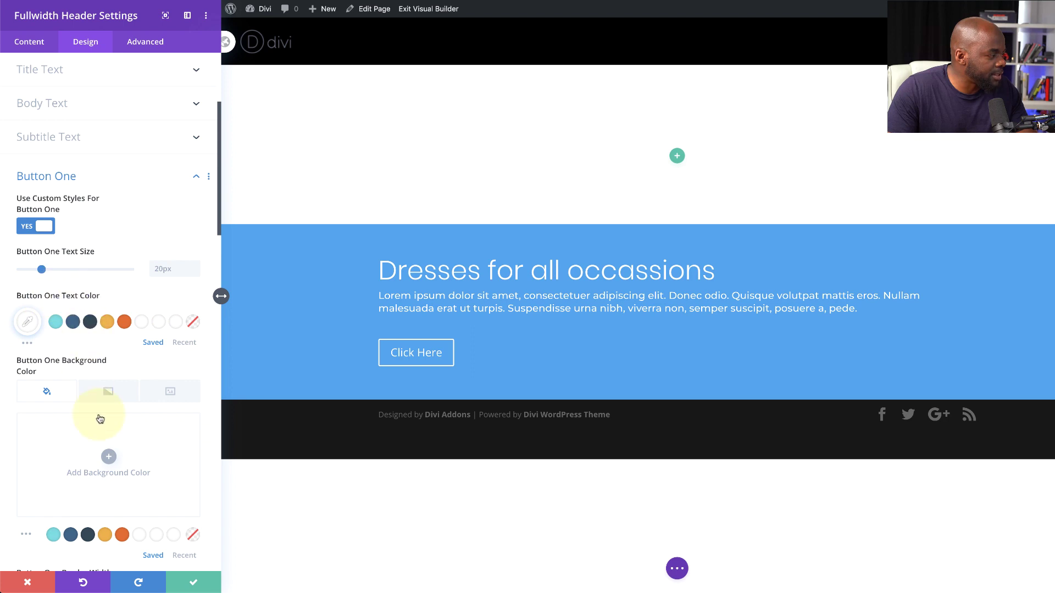
click(109, 457)
click(122, 534)
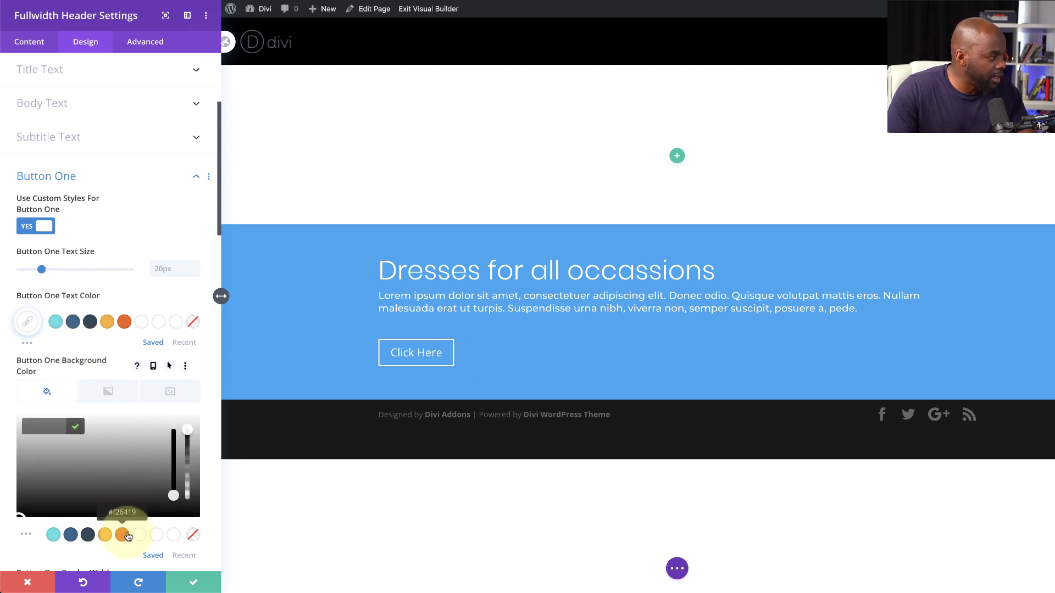
- Set the first button's border width and border radius to 0px and its font to Poppins
scroll(122, 494, down, 5)
drag(22, 284, 2, 285)
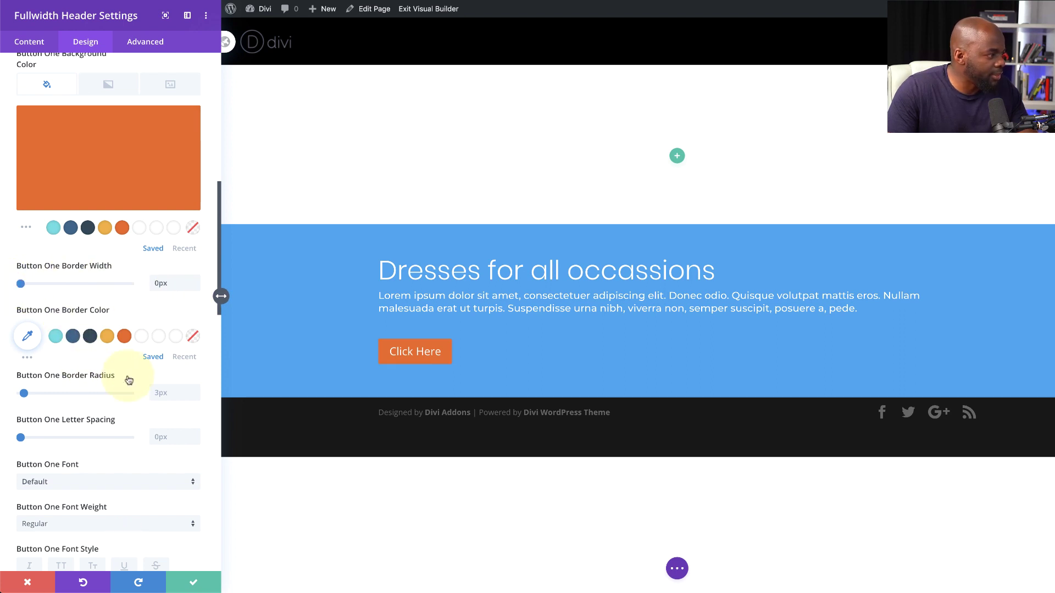
scroll(91, 406, down, 2)
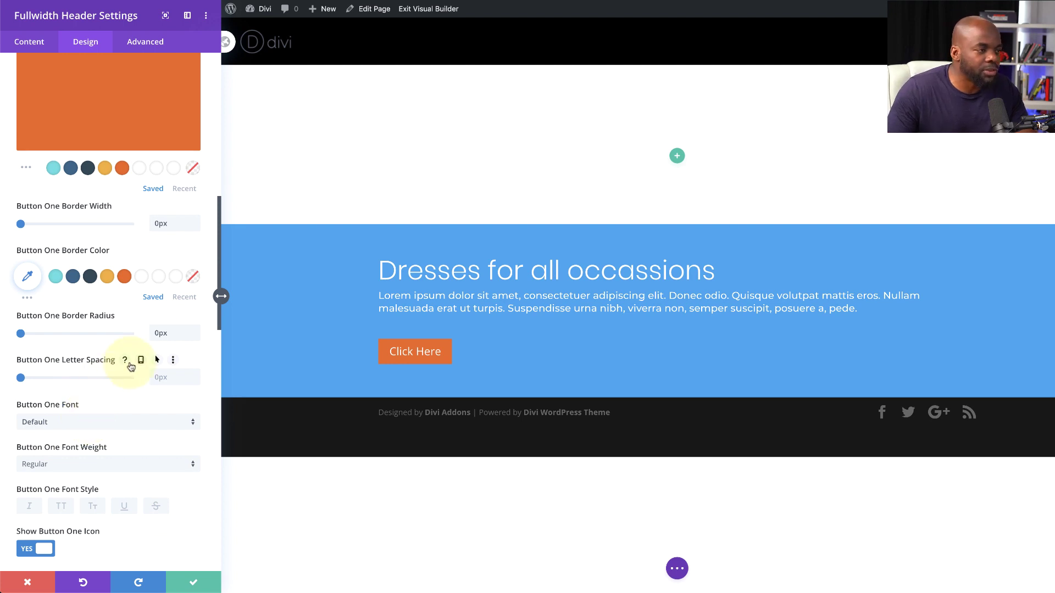
click(70, 422)
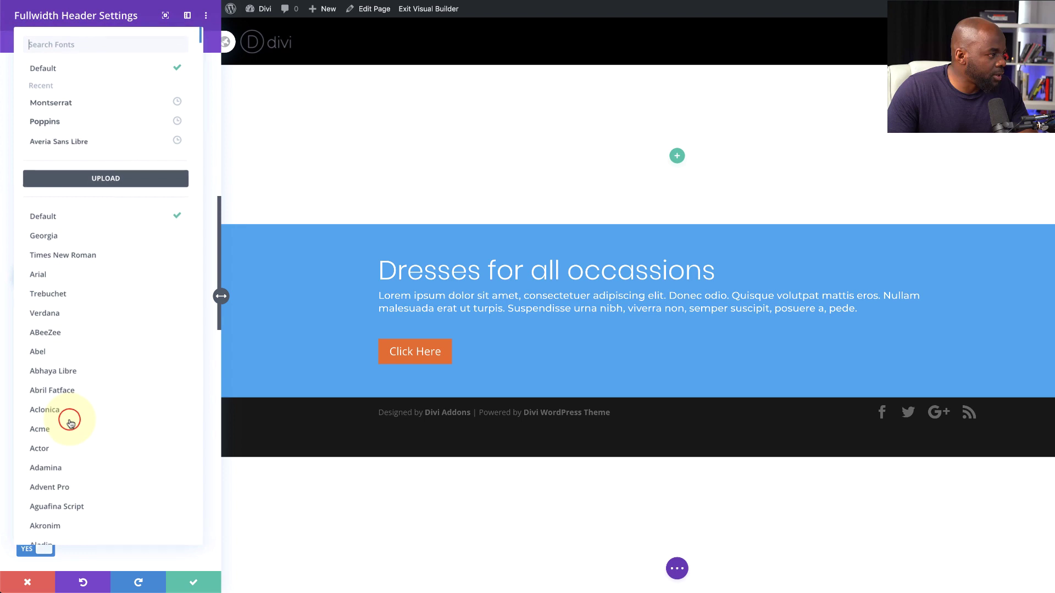
click(68, 127)
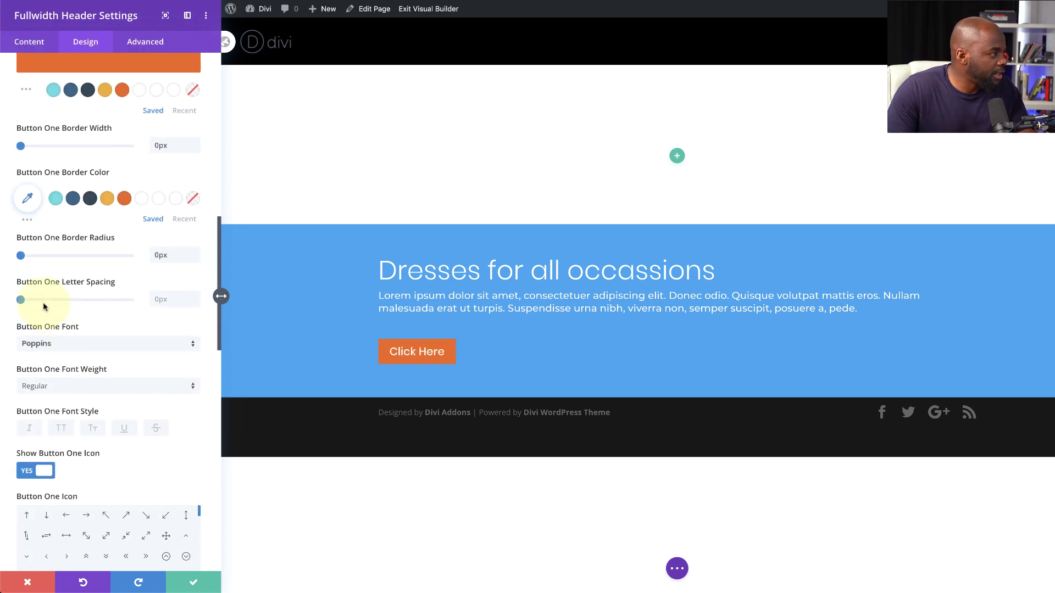
- Increase the first button's text size to 24px and save the header module's settings
scroll(144, 376, up, 4)
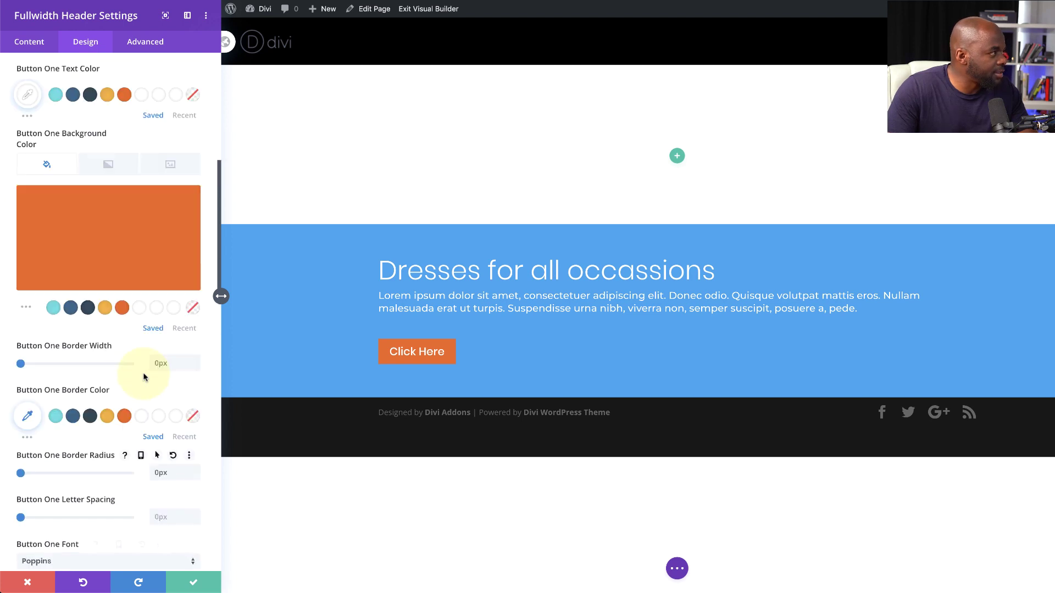
scroll(144, 377, up, 3)
click(45, 245)
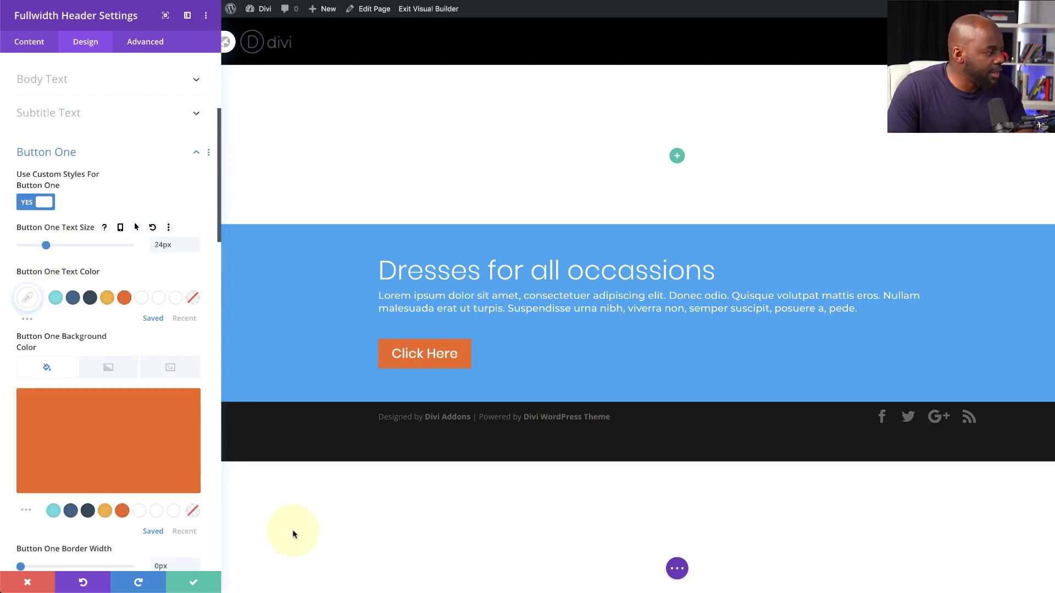
click(196, 581)
- Delete the empty regular section above the header and make the Fullwidth Header module fullscreen
click(75, 76)
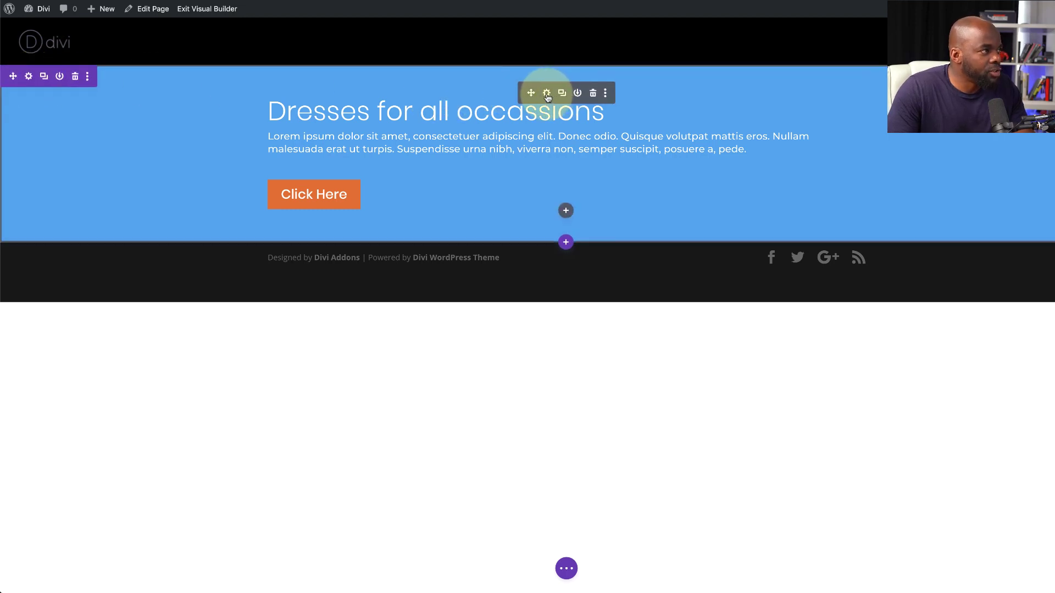
click(547, 94)
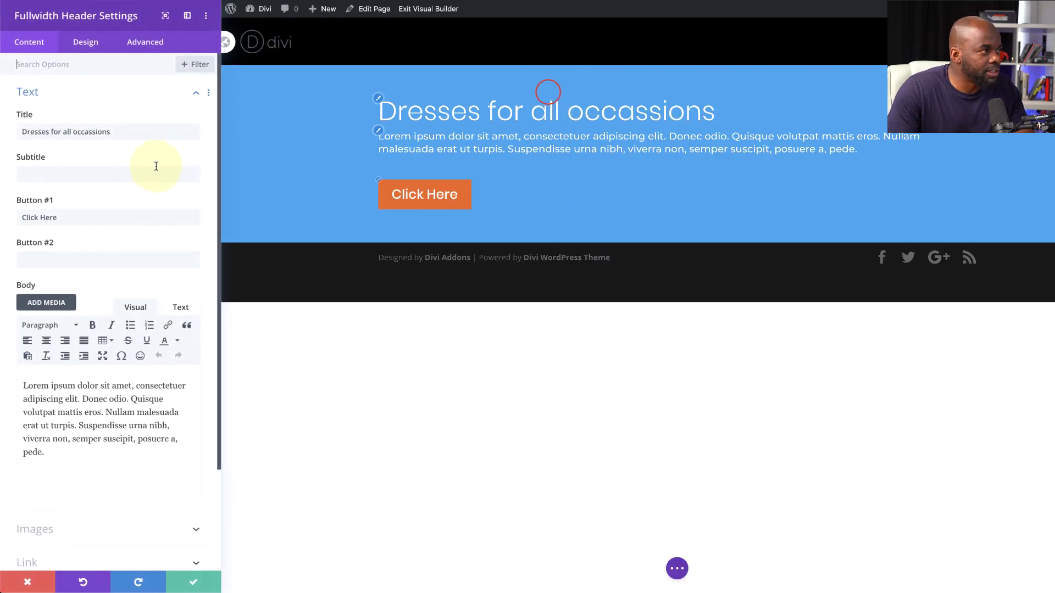
click(97, 42)
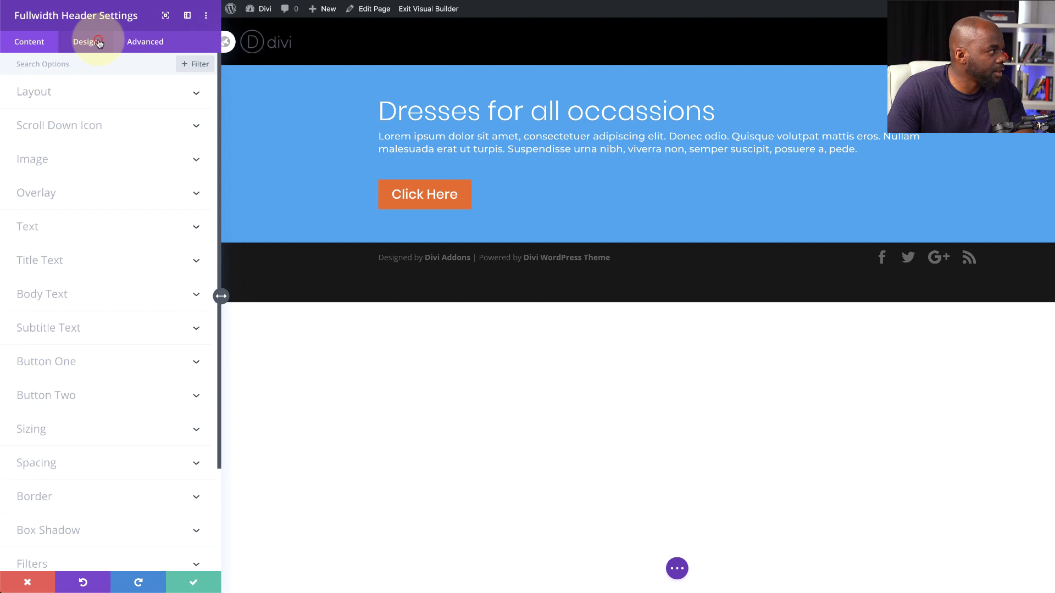
click(53, 93)
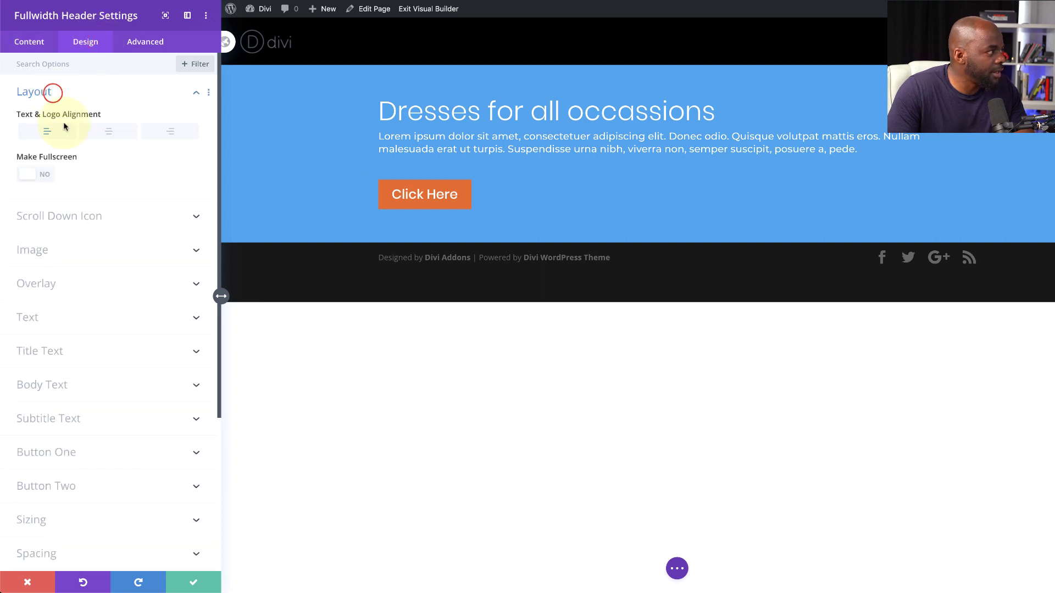
click(48, 176)
key(Escape)
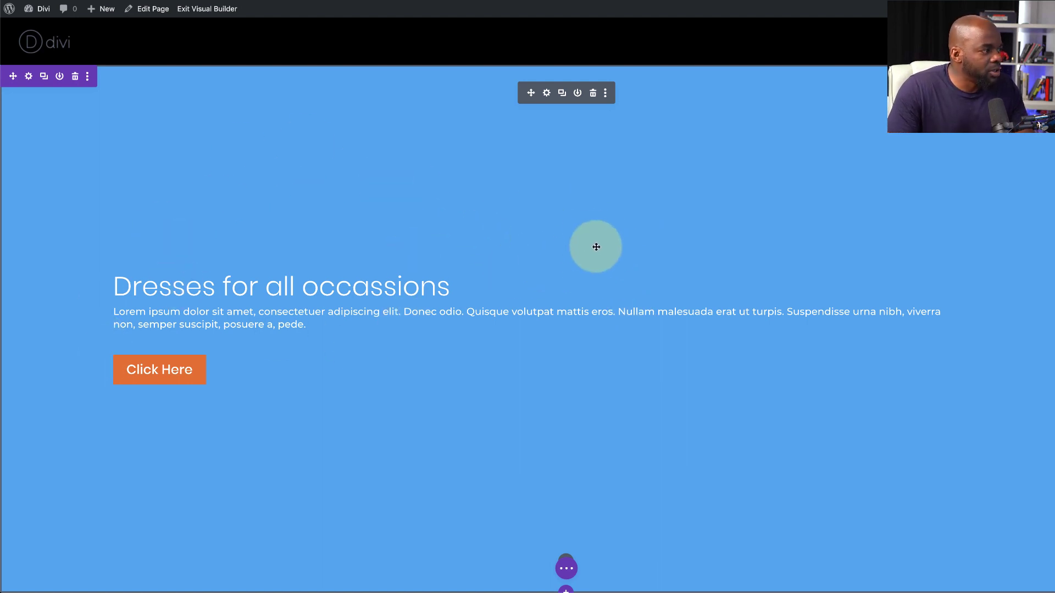
- Remove the blue background color from the Fullwidth Header module
click(547, 96)
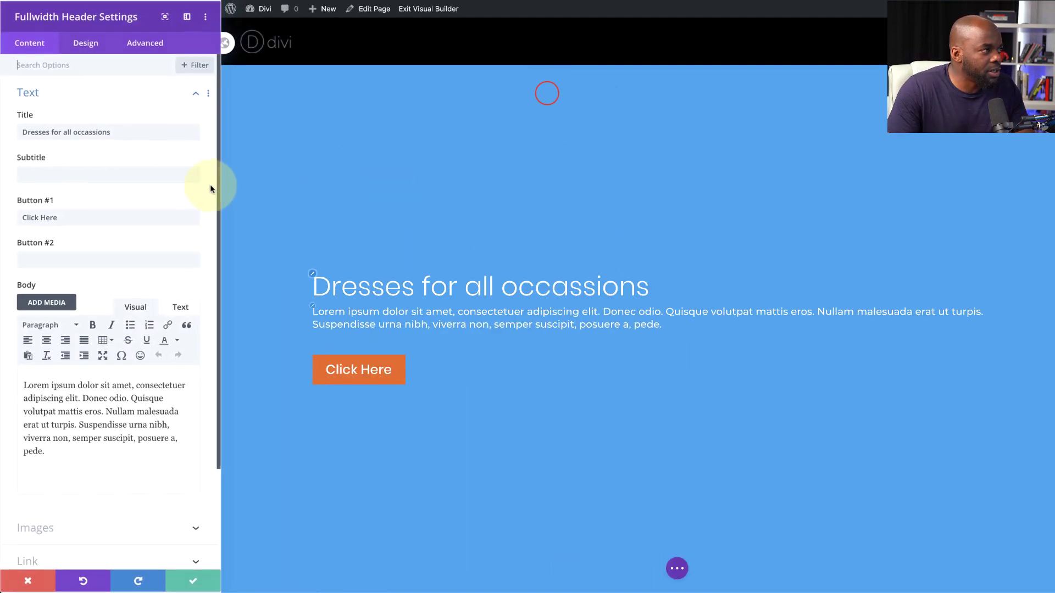
scroll(104, 431, down, 3)
click(72, 471)
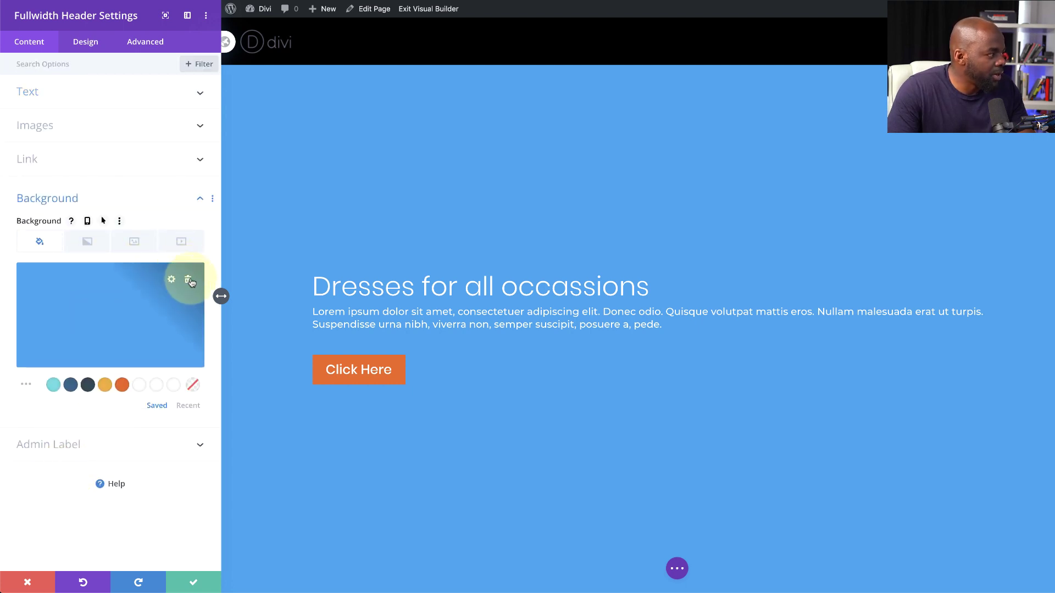
click(189, 281)
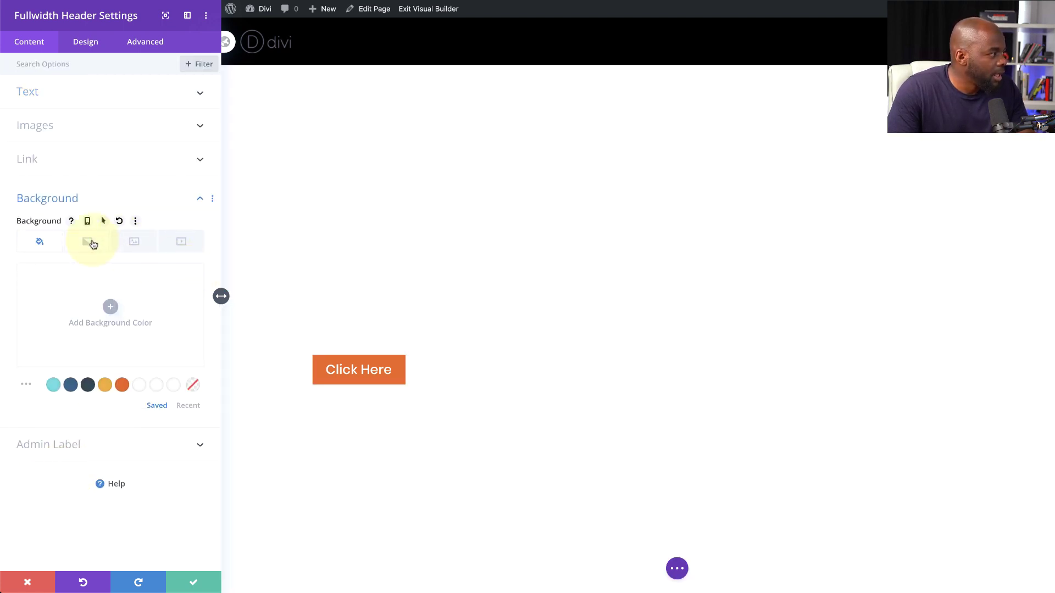
- Set the media library photo of a woman seated in a flowing pink dress as the header's background image
click(136, 243)
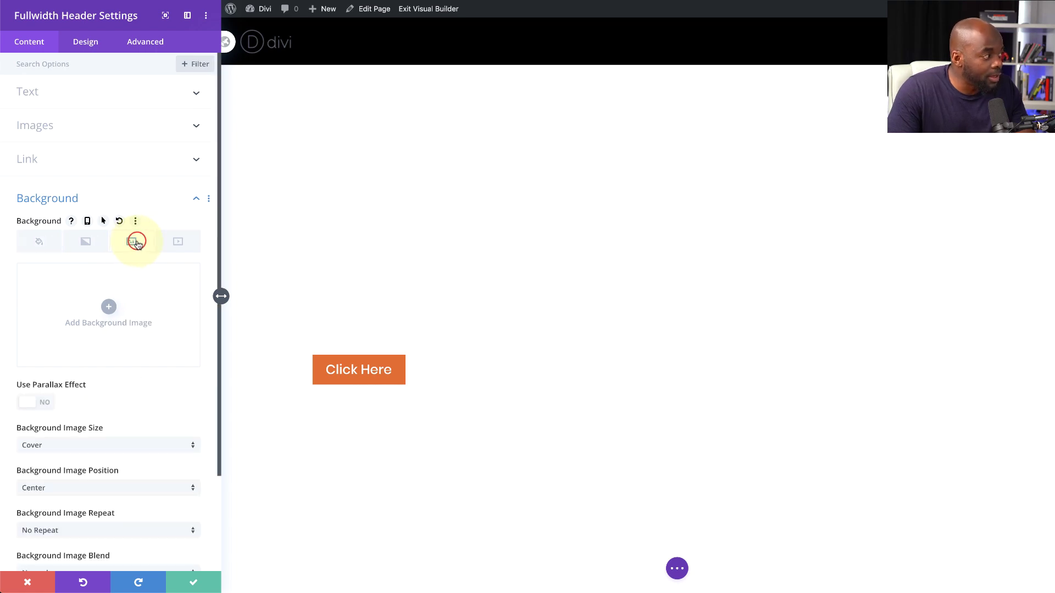
click(108, 306)
click(257, 140)
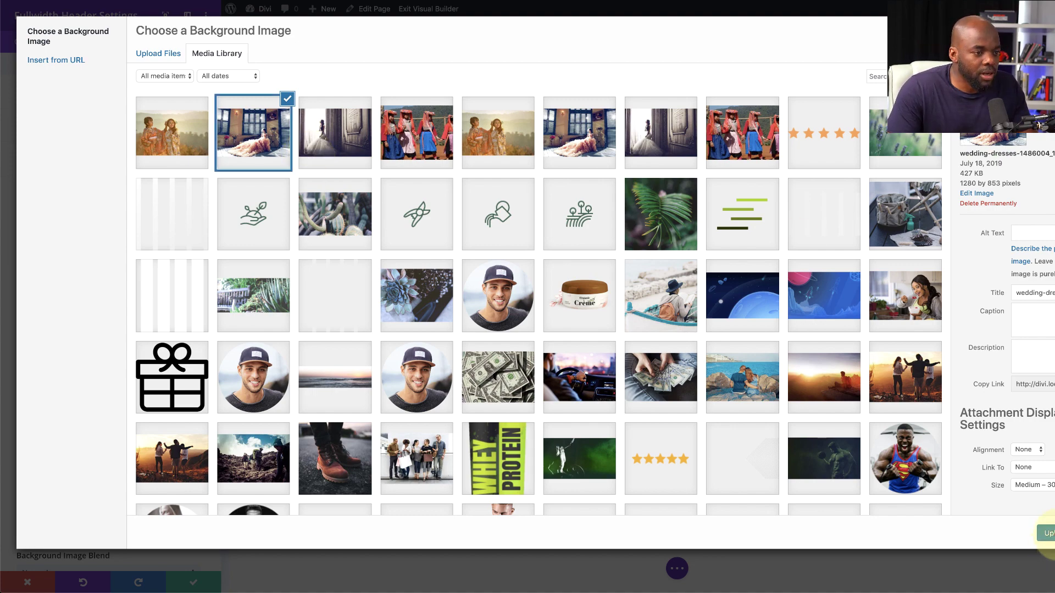
click(1045, 533)
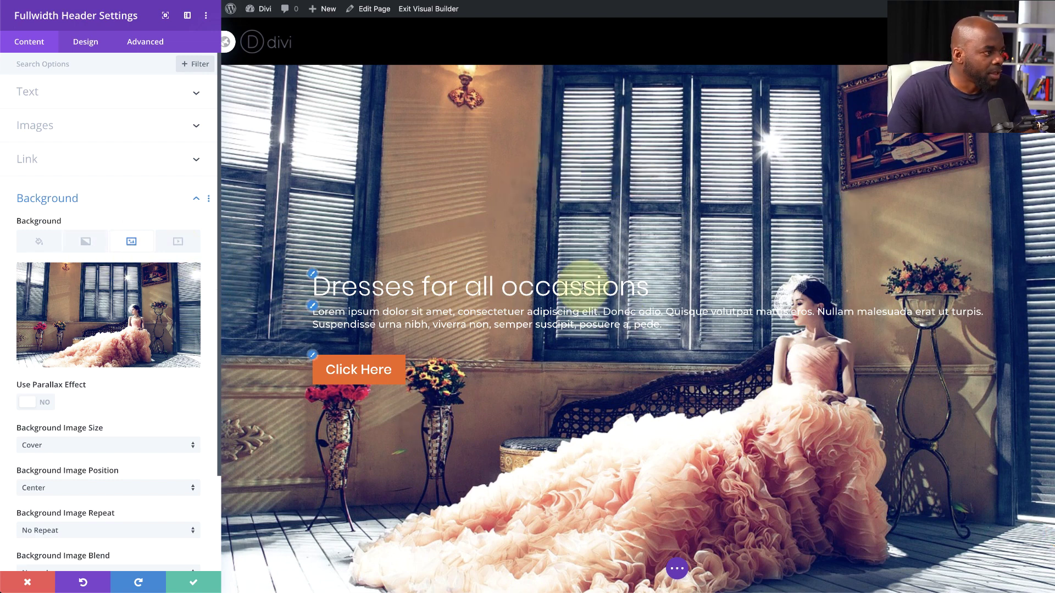
- Add a background gradient to the Fullwidth Header module with #2f4858 as its first color
click(88, 243)
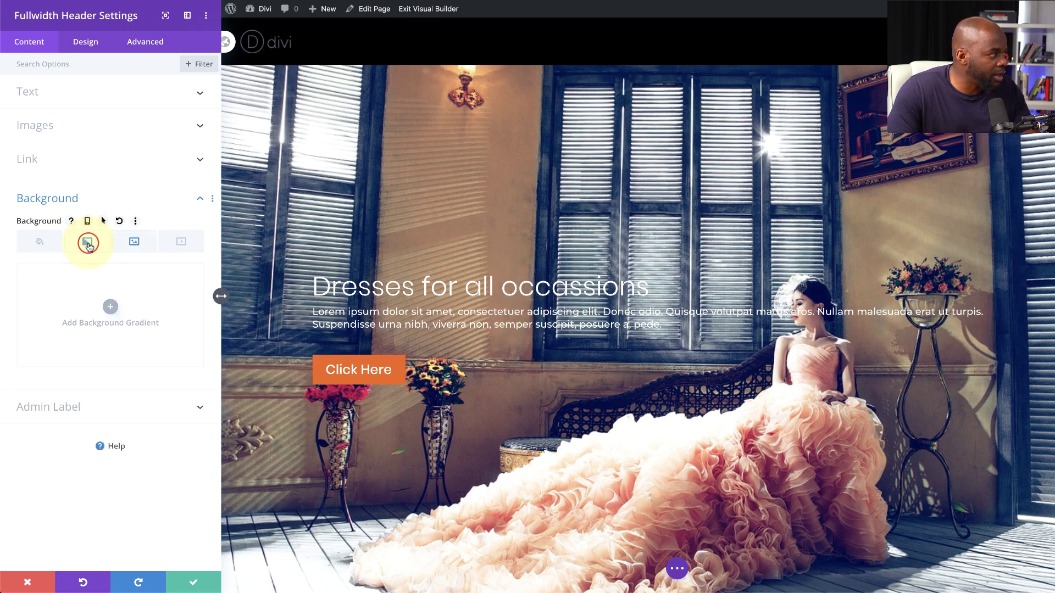
click(110, 309)
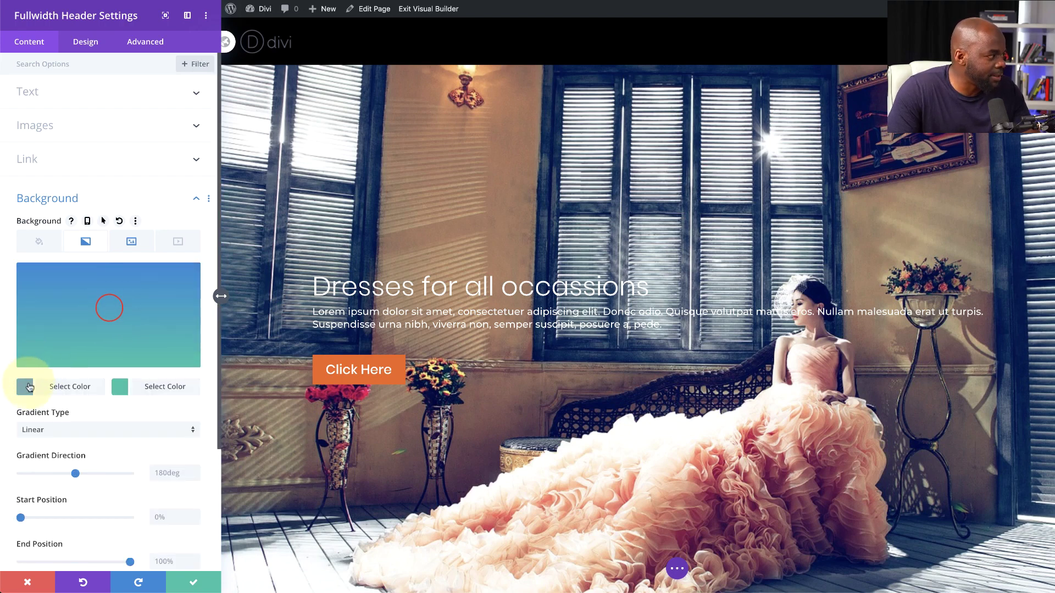
click(27, 387)
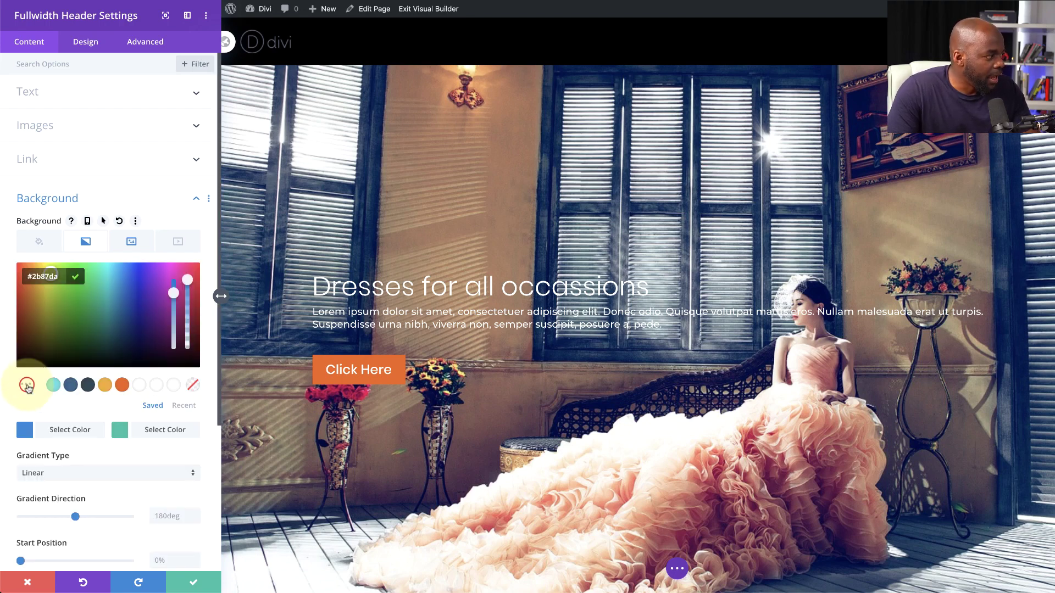
click(88, 386)
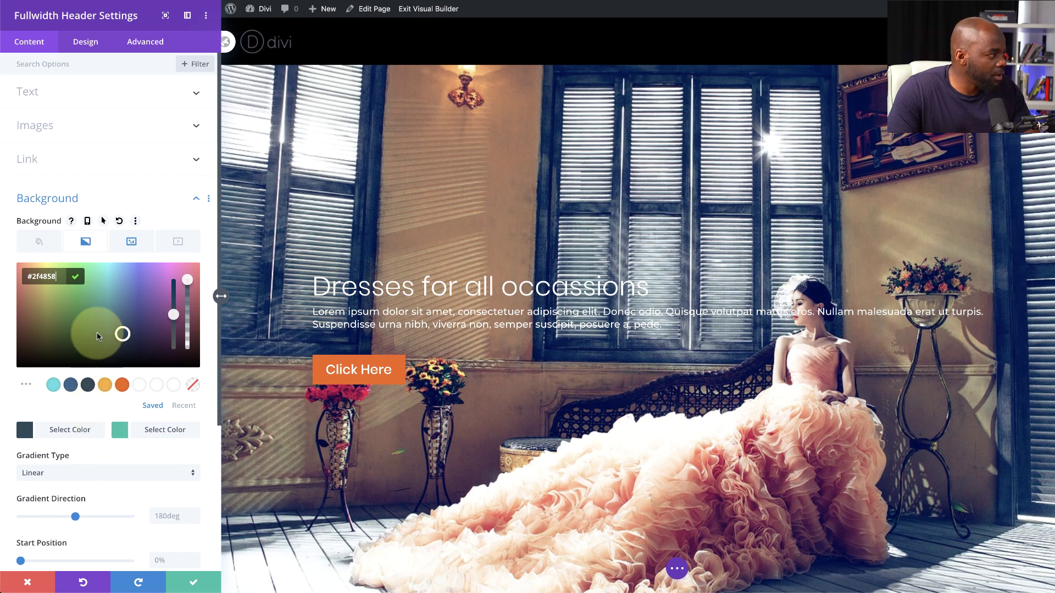
- Place the gradient above the background image and make its second color fully transparent
scroll(148, 407, down, 1)
scroll(157, 417, down, 1)
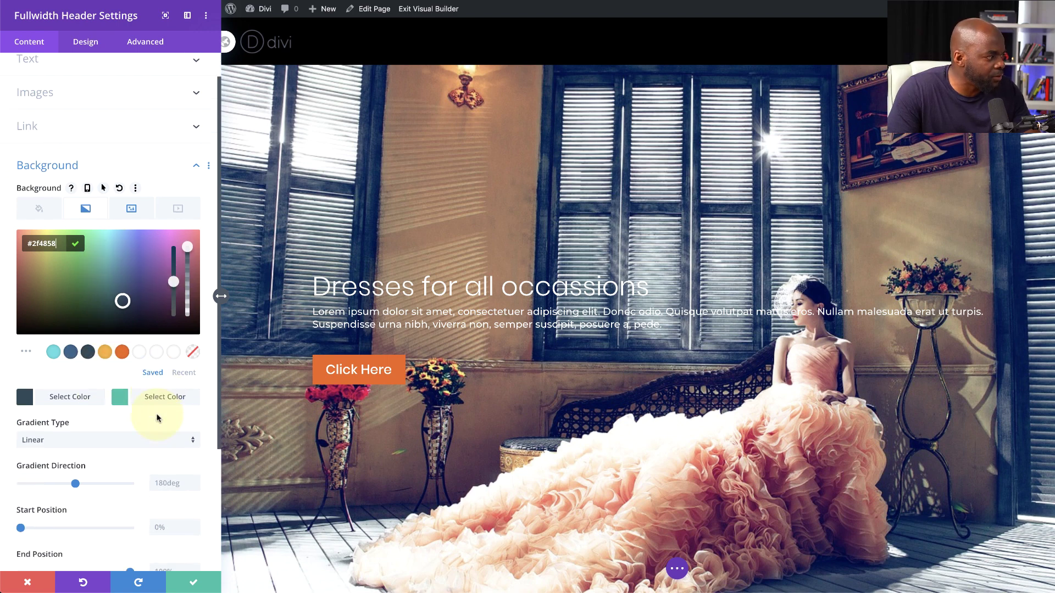
scroll(156, 417, down, 5)
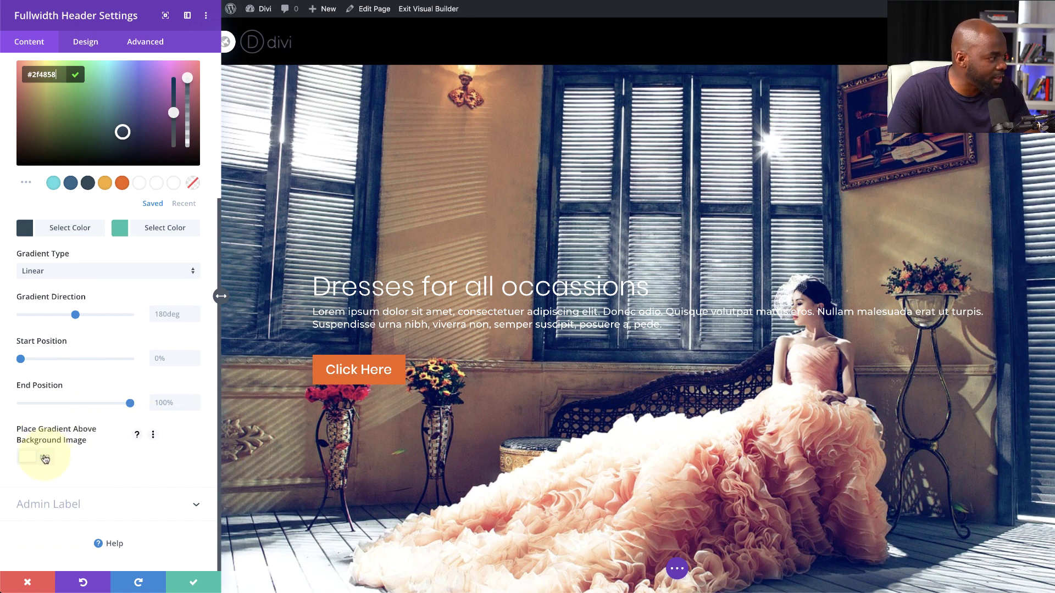
click(44, 456)
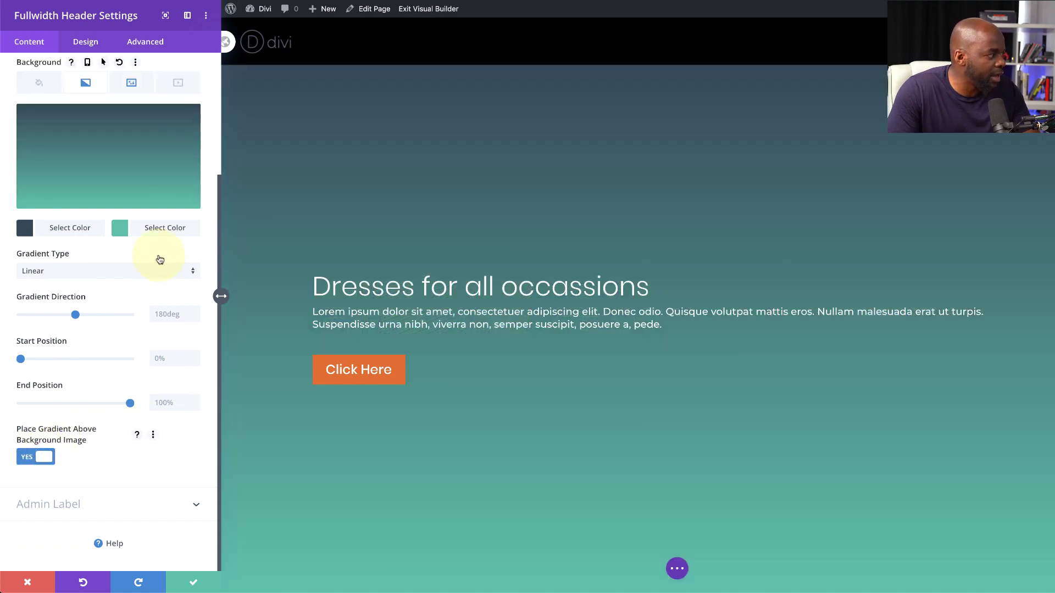
click(125, 230)
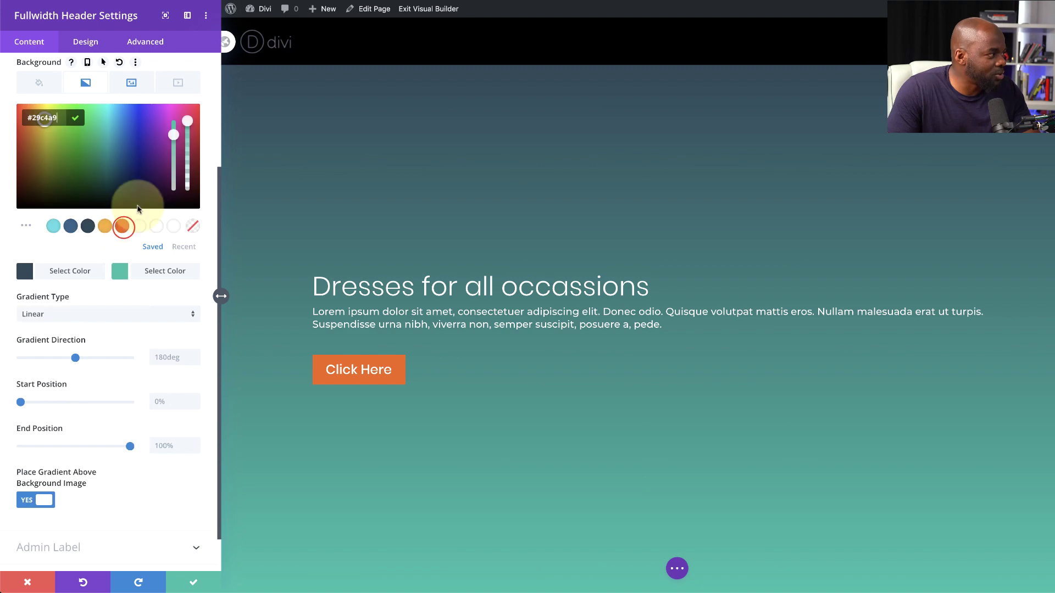
click(193, 228)
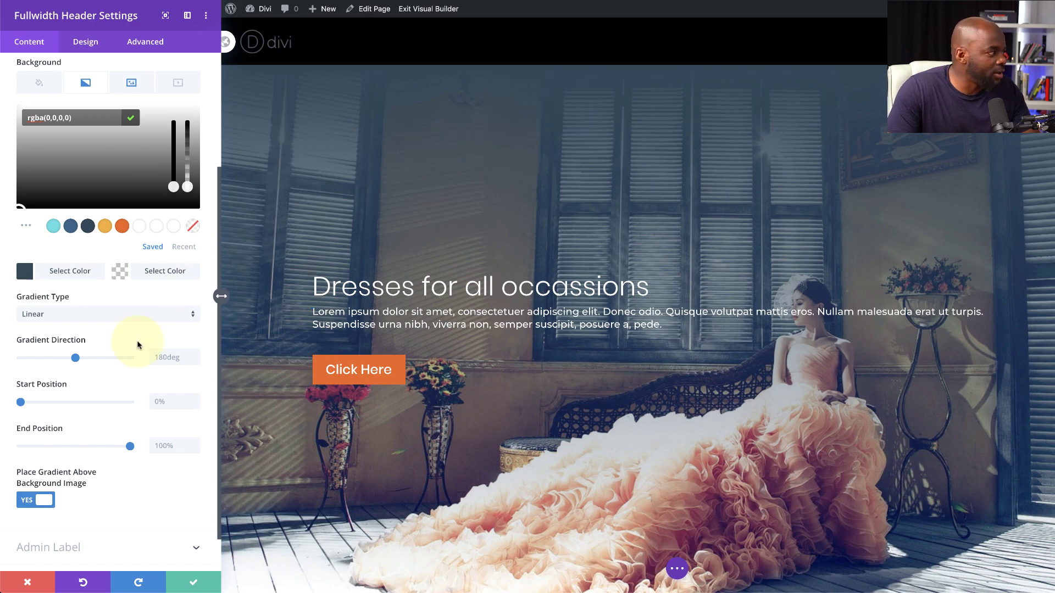
- Set the gradient direction to 96deg and shift its first color to the more saturated blue #003559
drag(75, 360, 50, 359)
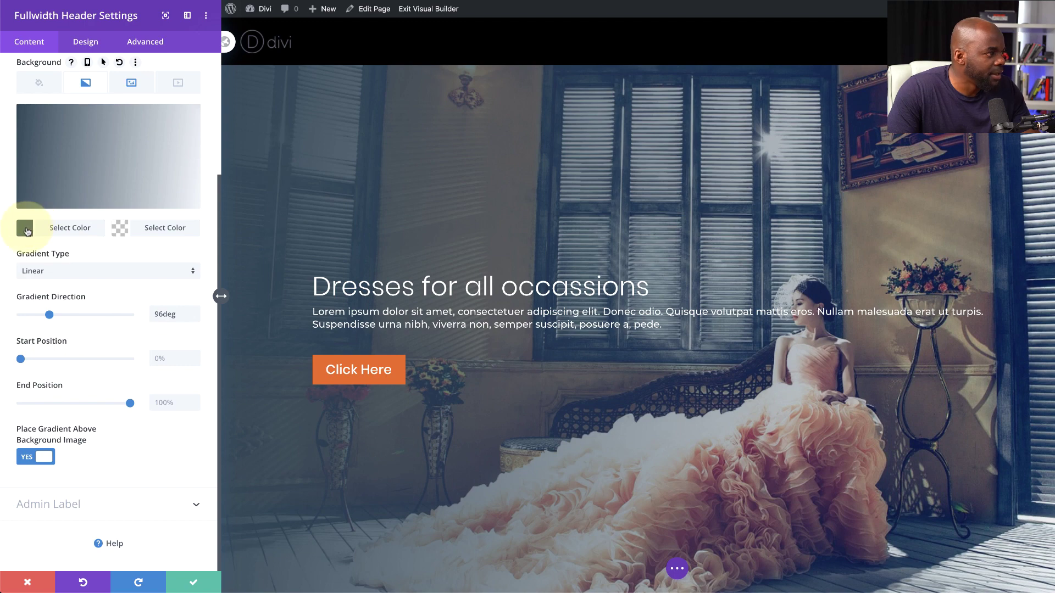
click(26, 231)
drag(173, 154, 175, 124)
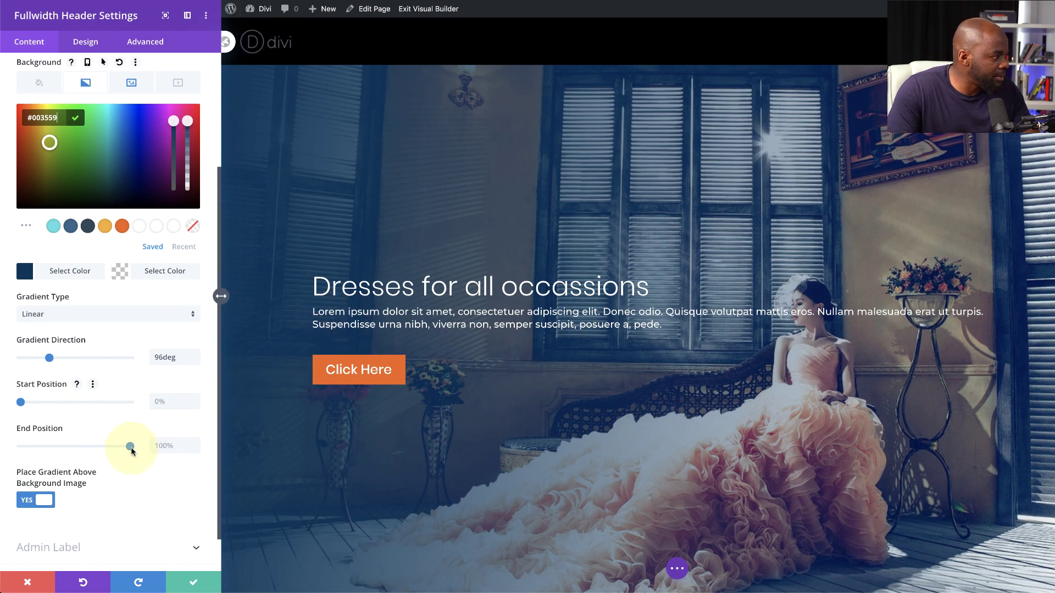
- Set the gradient's end position to 59% and change its first color to a darker navy
drag(125, 447, 85, 450)
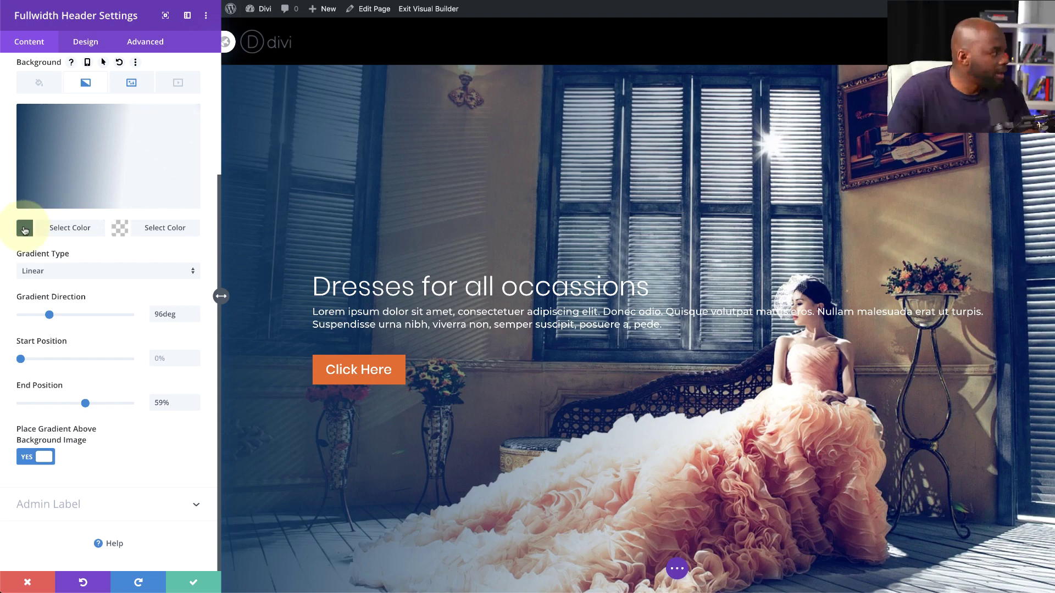
click(24, 229)
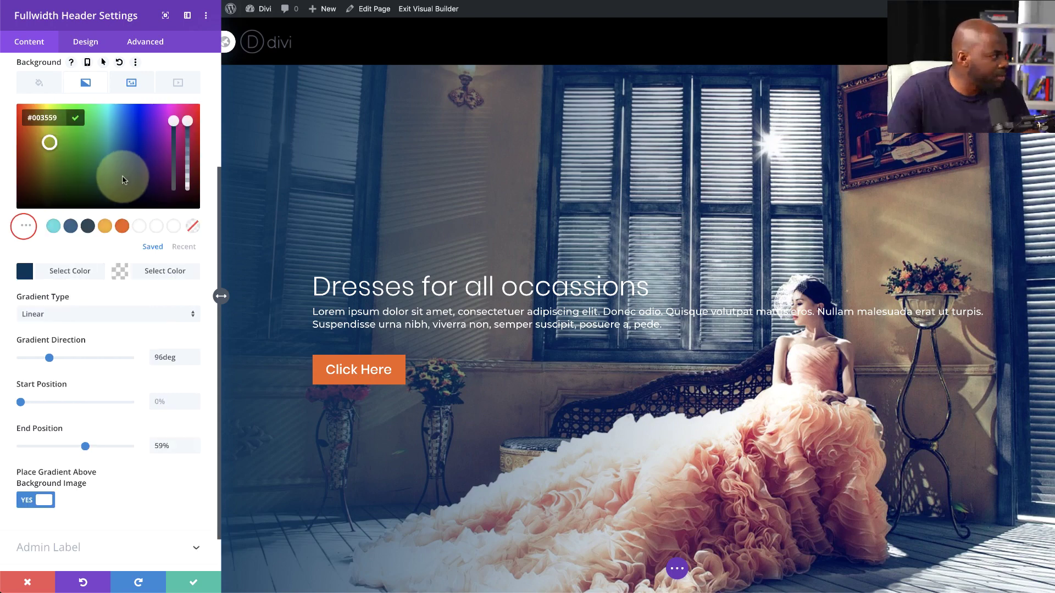
click(87, 227)
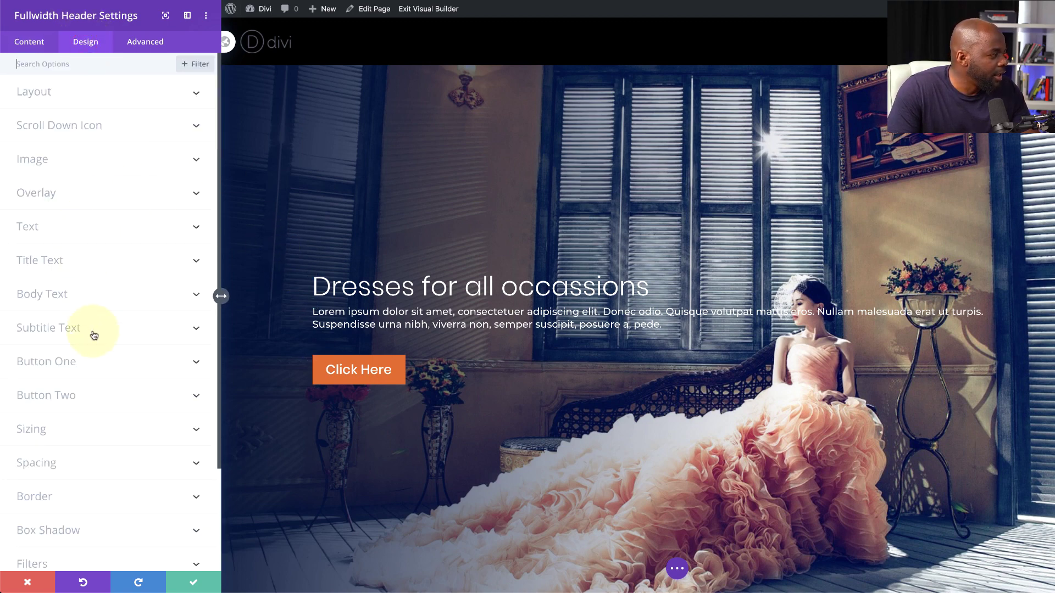
- Reduce the header module's content width to 46%
click(94, 429)
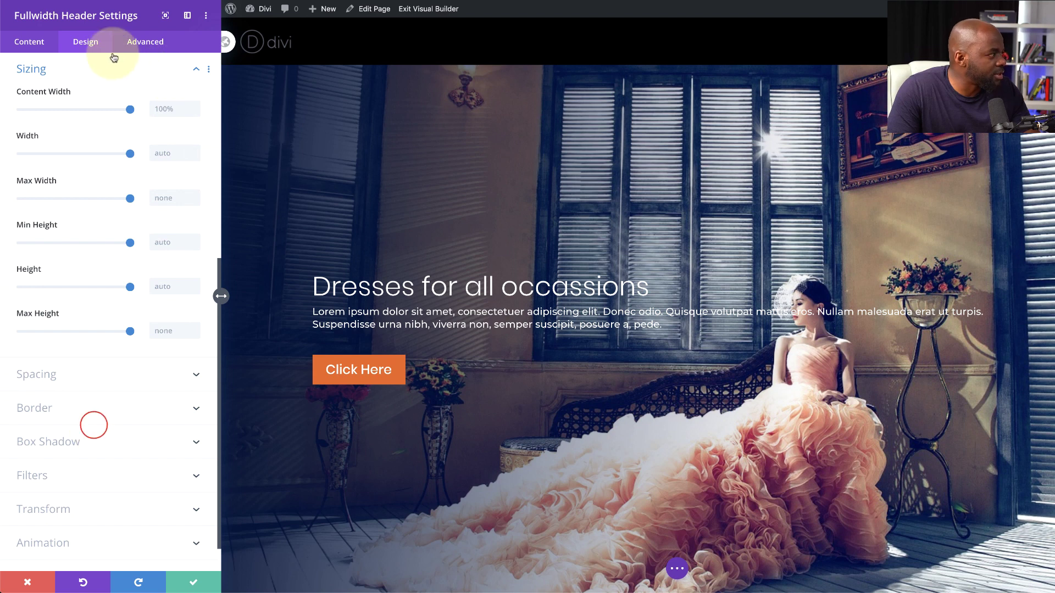
drag(127, 110, 72, 117)
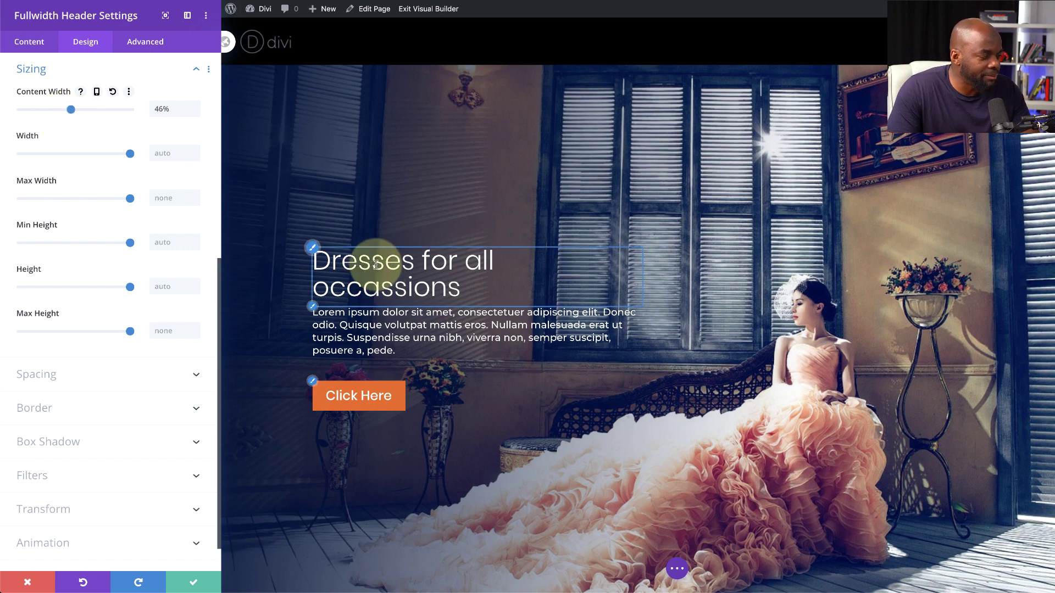
- Set the header title's font weight to Bold and its text size to 68px, and save the module settings
click(313, 248)
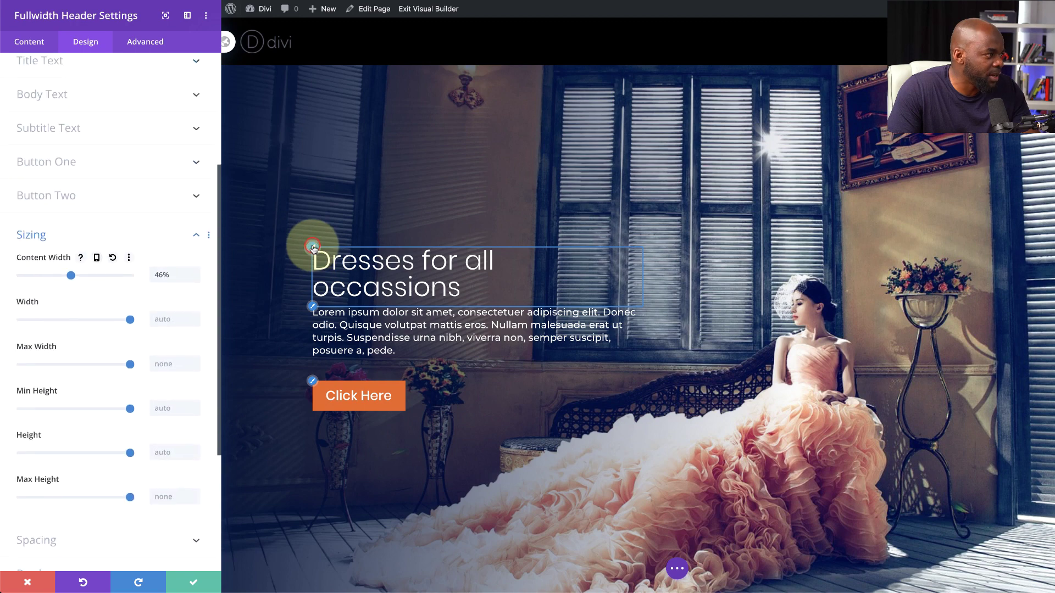
click(98, 196)
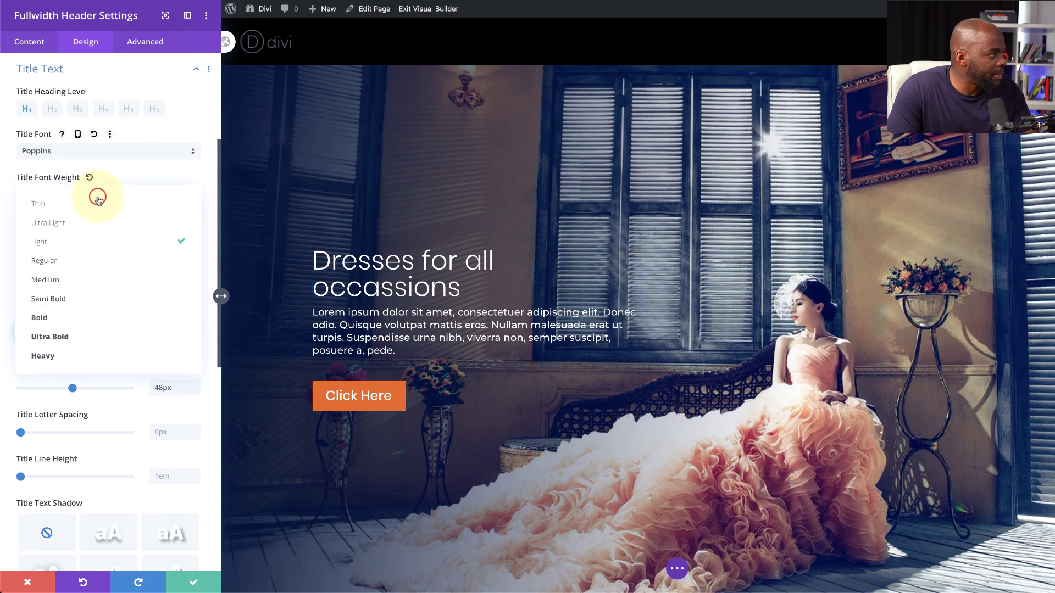
click(95, 317)
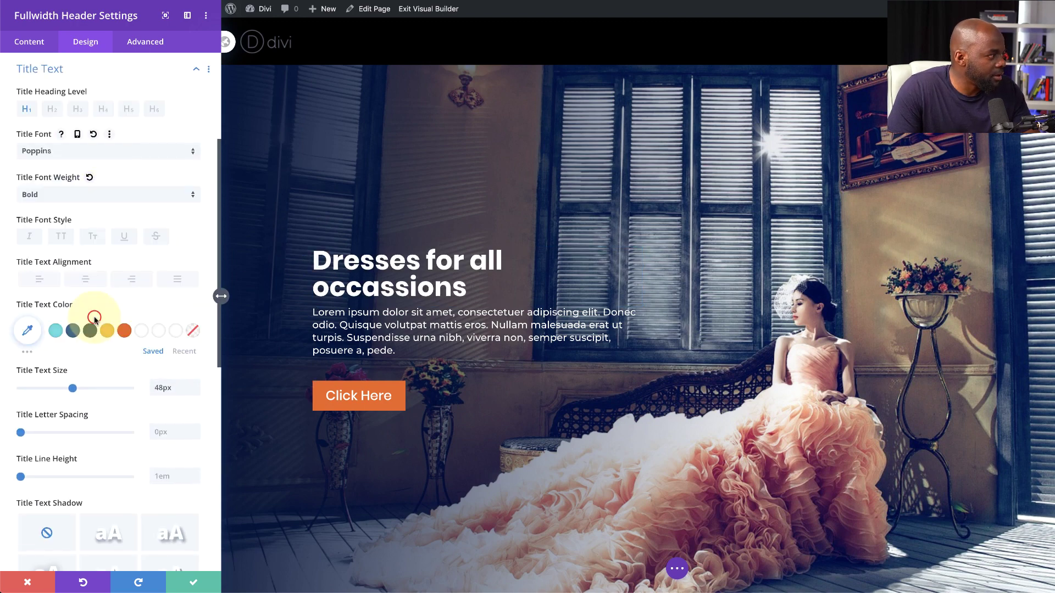
click(73, 391)
drag(73, 391, 95, 390)
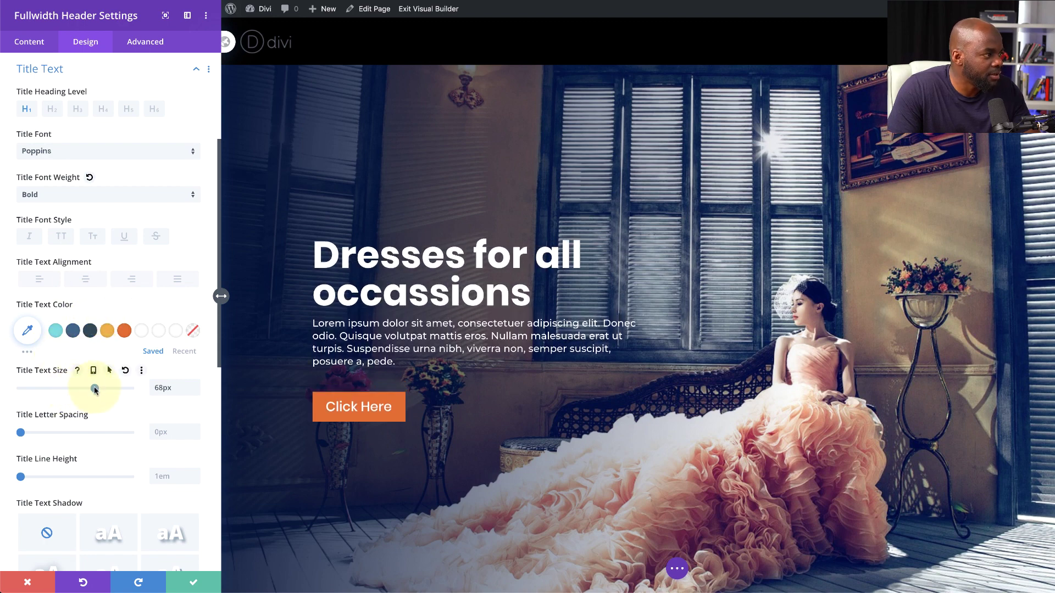
scroll(527, 483, down, 2)
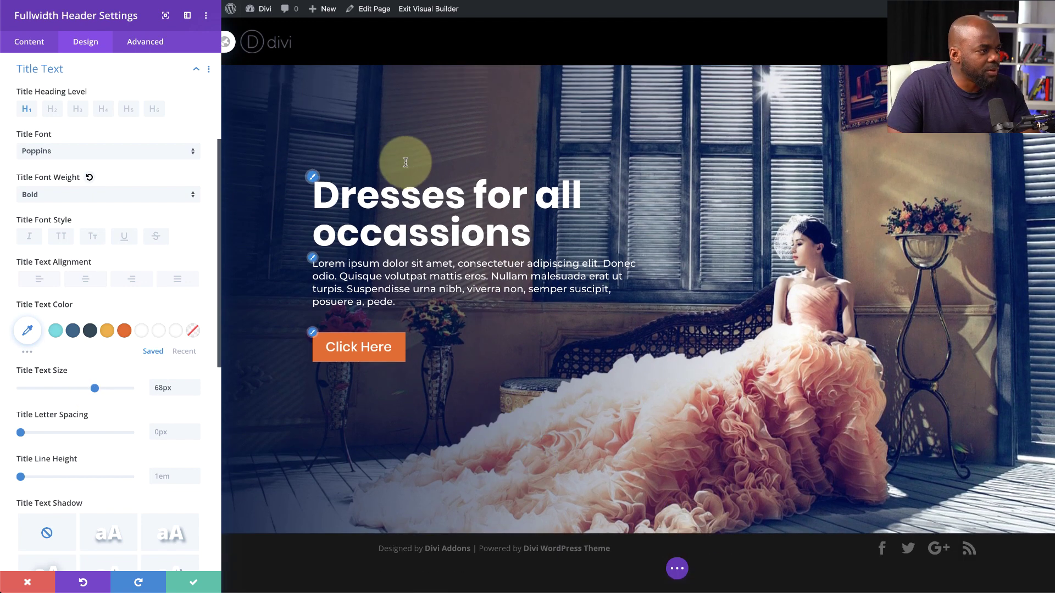
click(195, 581)
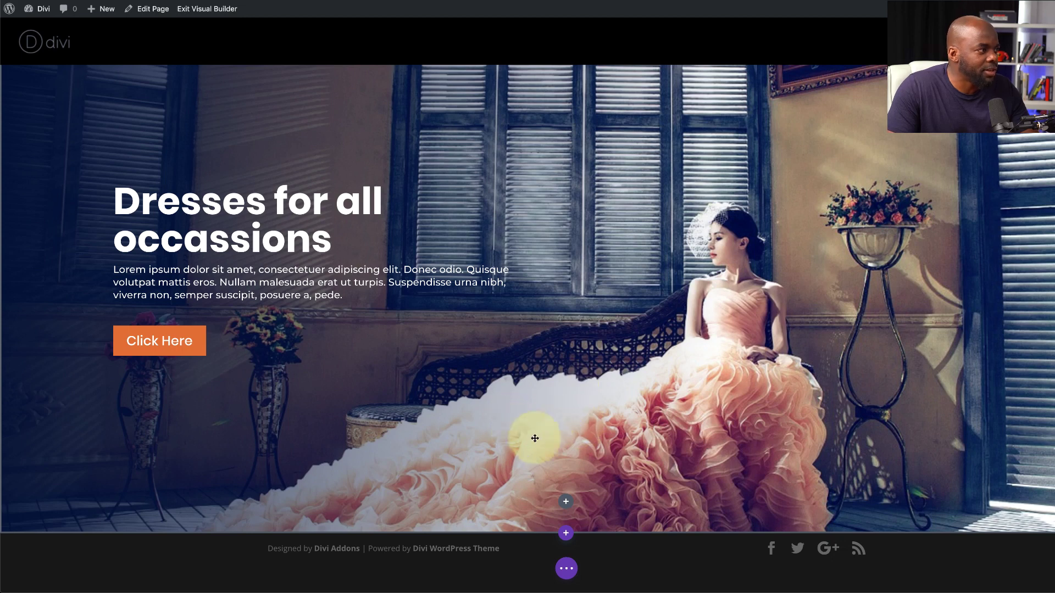
- Add a regular section with a single-column row below the header and insert a Text module in it
click(566, 536)
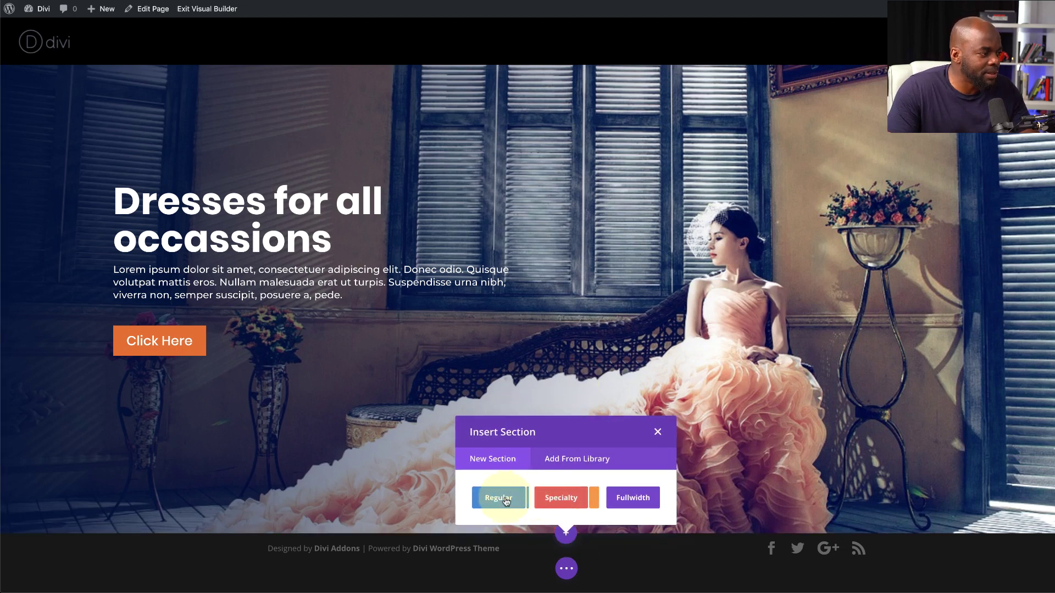
click(497, 565)
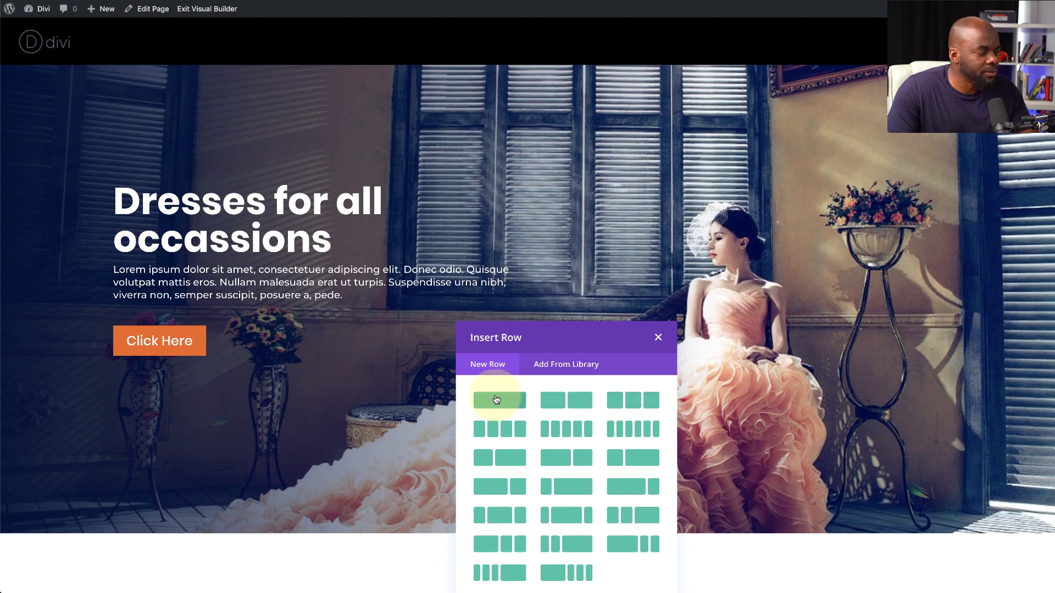
click(498, 405)
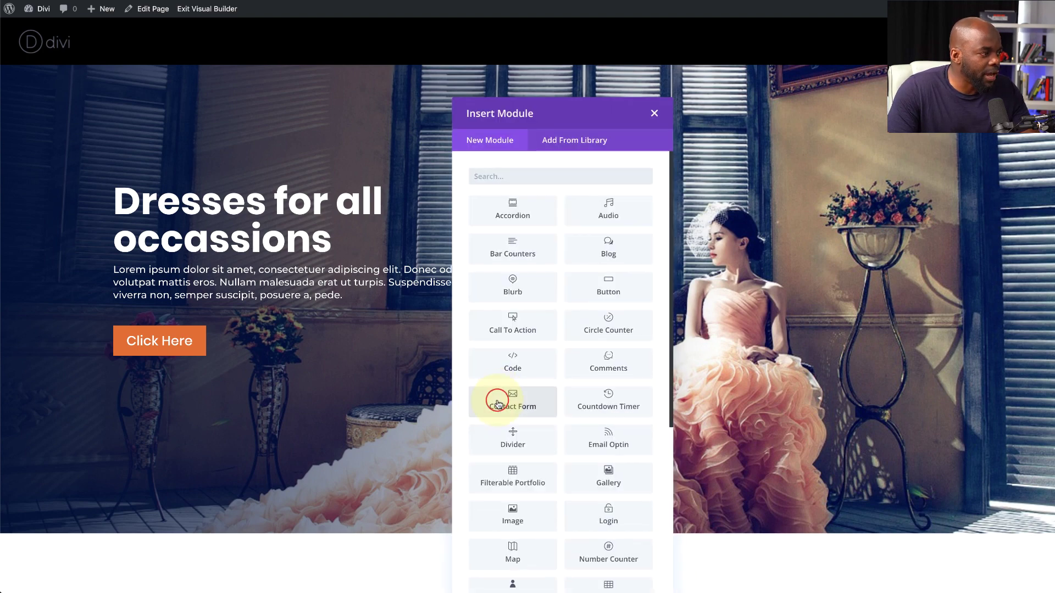
scroll(711, 447, down, 3)
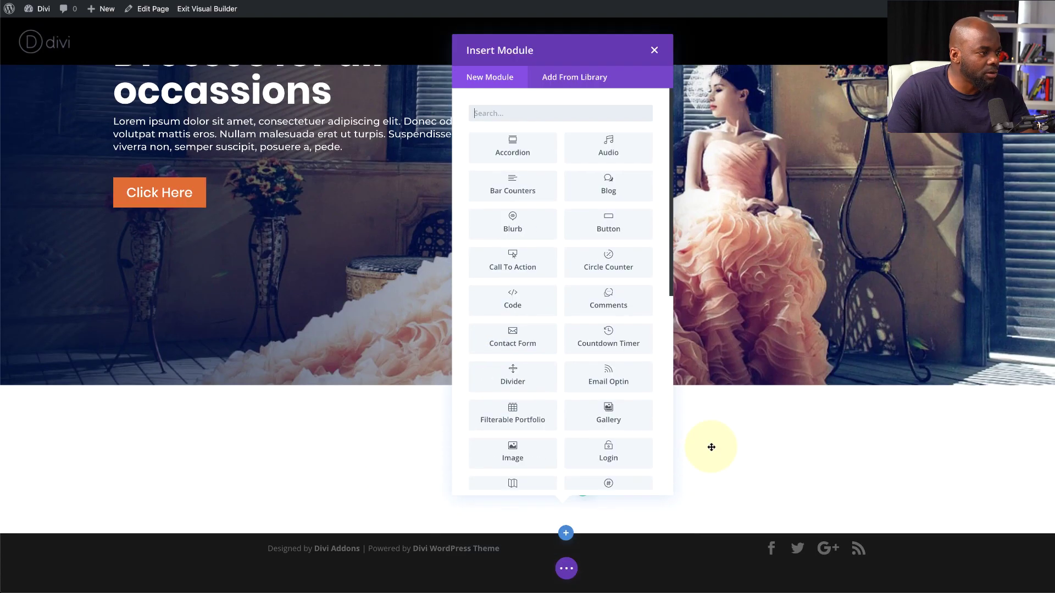
click(519, 114)
text(text)
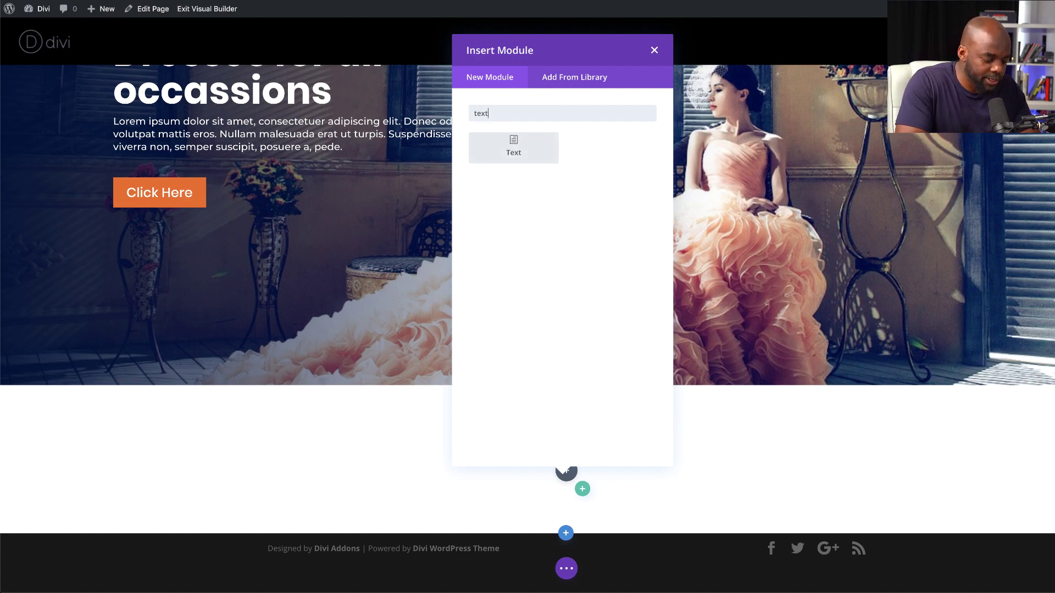
click(514, 144)
- Replace the Text module's placeholder content with "Latest Dresses" and format it as Heading 4
drag(145, 282, 21, 207)
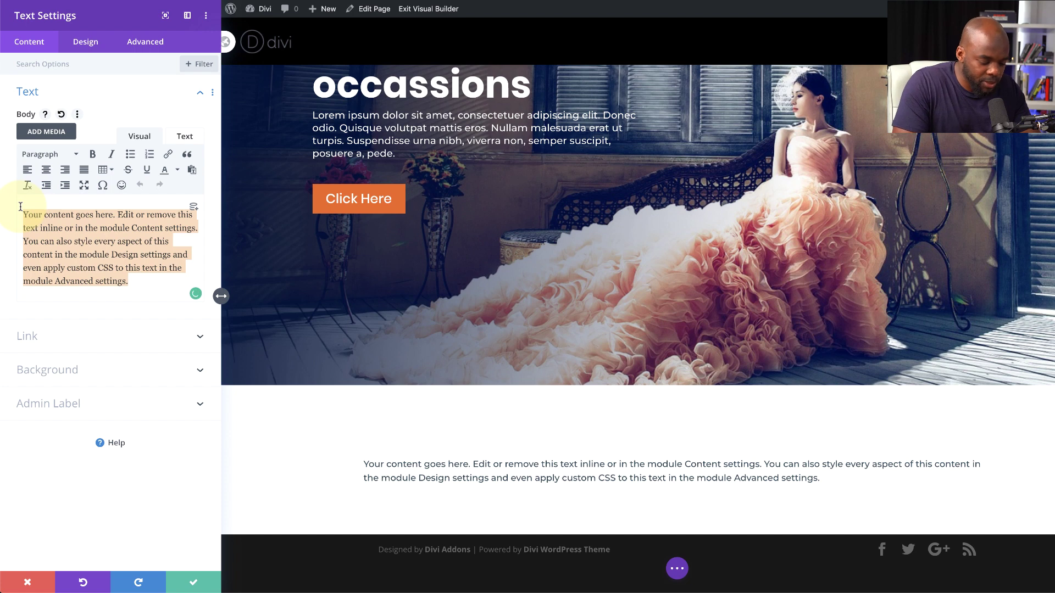
text(Latest Dresses)
drag(85, 214, 8, 210)
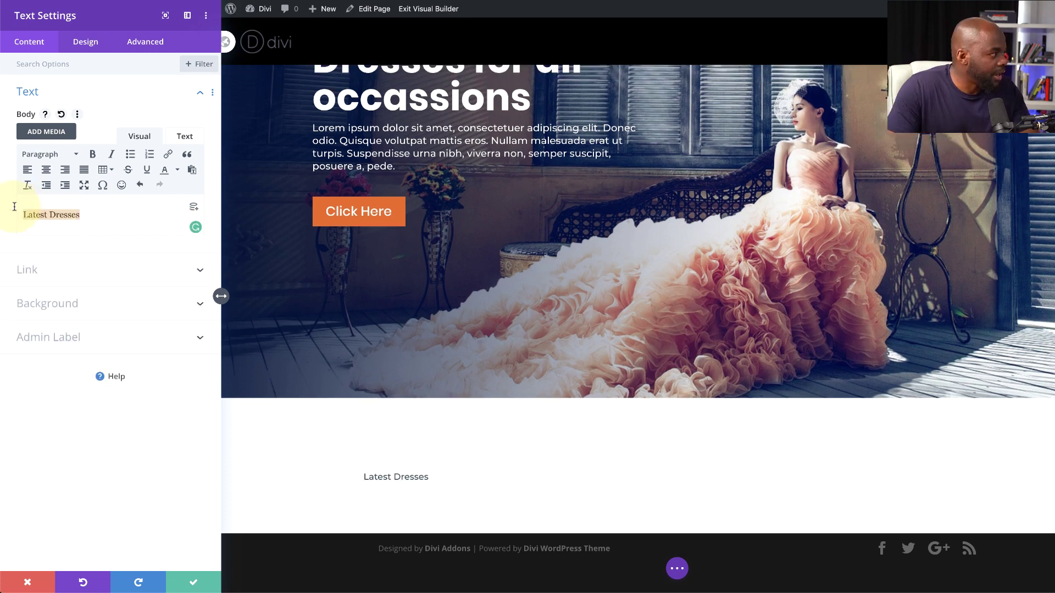
click(70, 156)
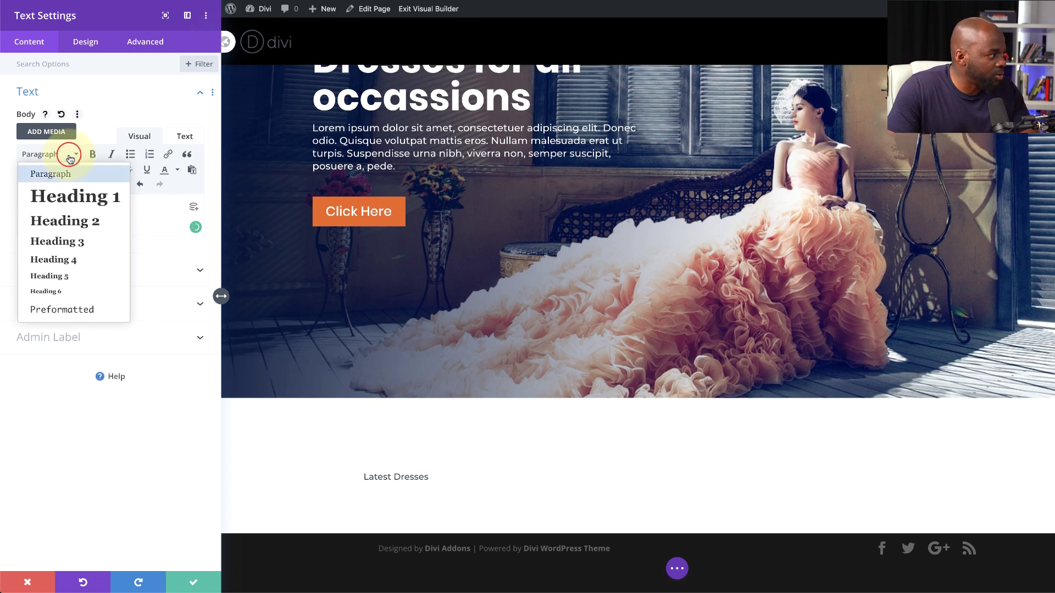
click(71, 264)
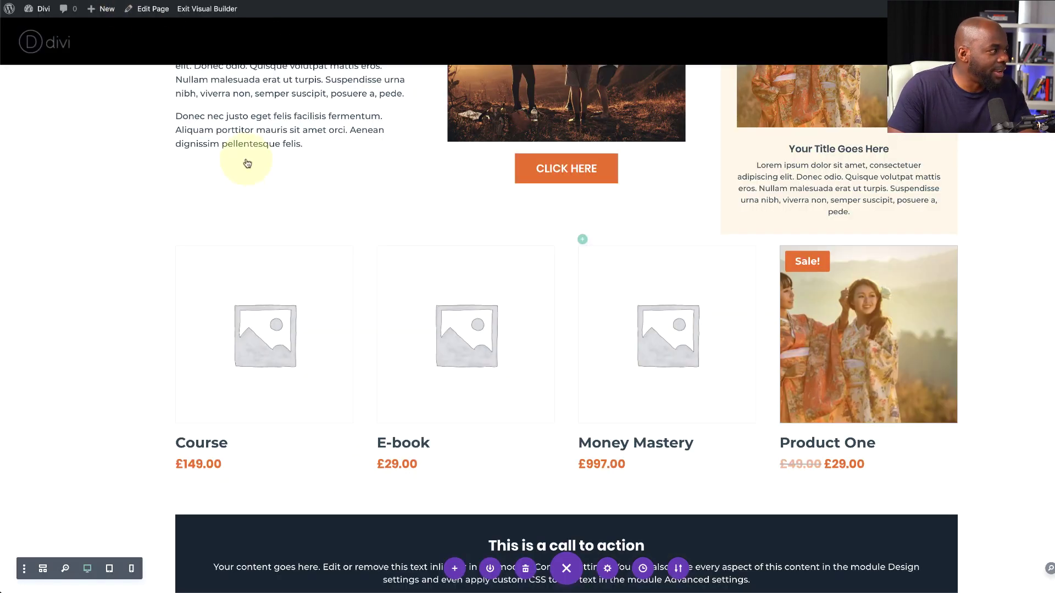
scroll(247, 163, up, 4)
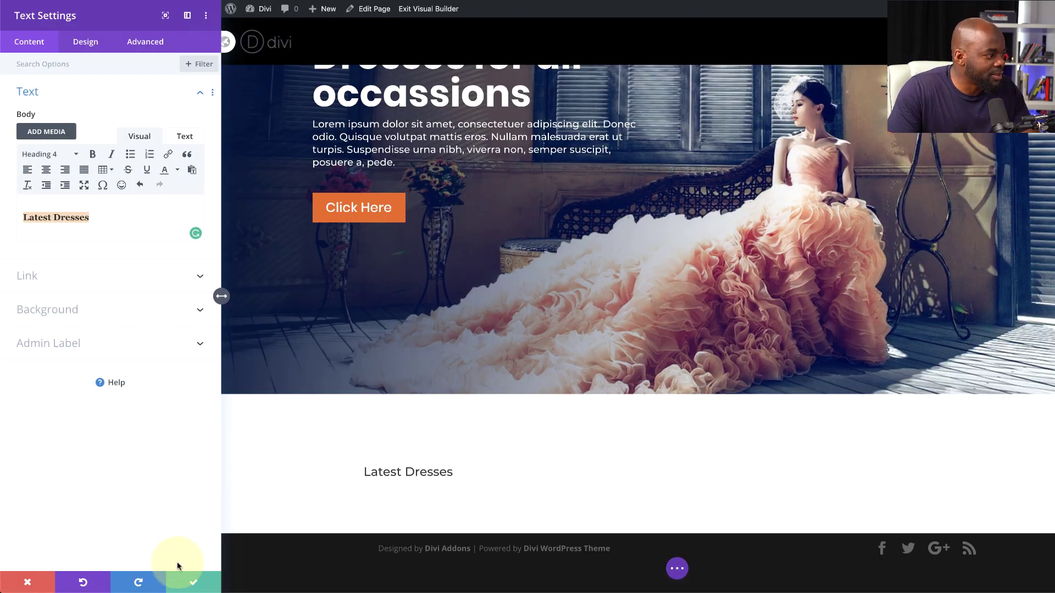
- Give the "Latest Dresses" text a 1px solid bottom border in rgba(51,51,51,0.32) and save the module settings
click(94, 45)
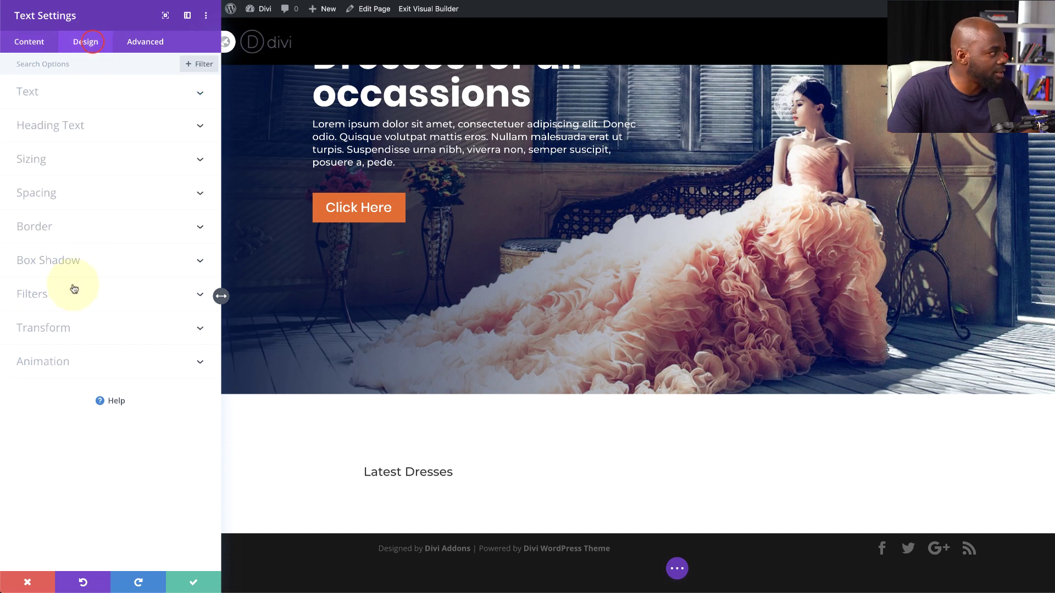
click(46, 227)
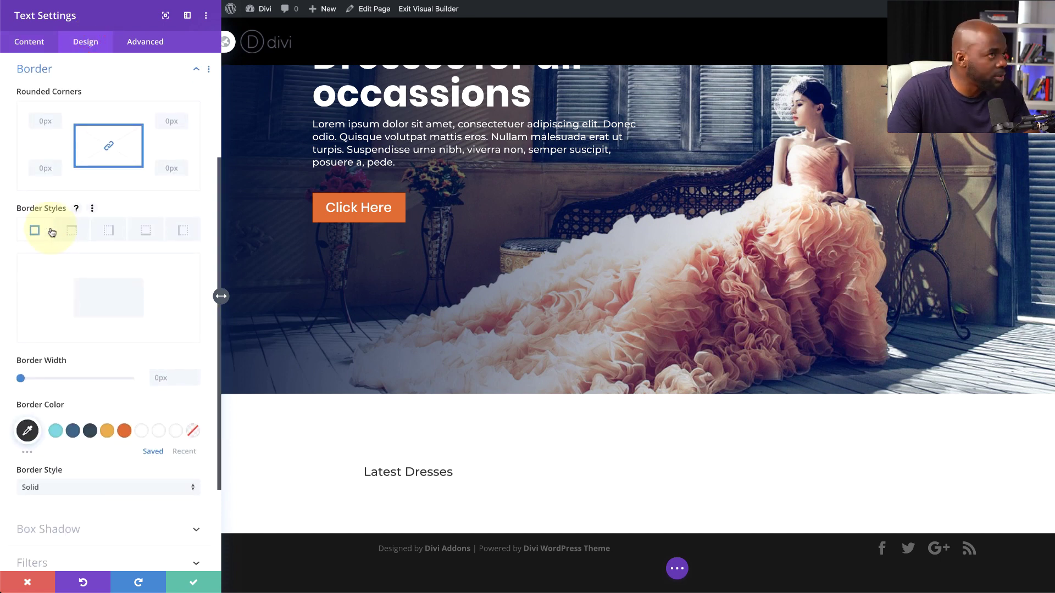
click(146, 232)
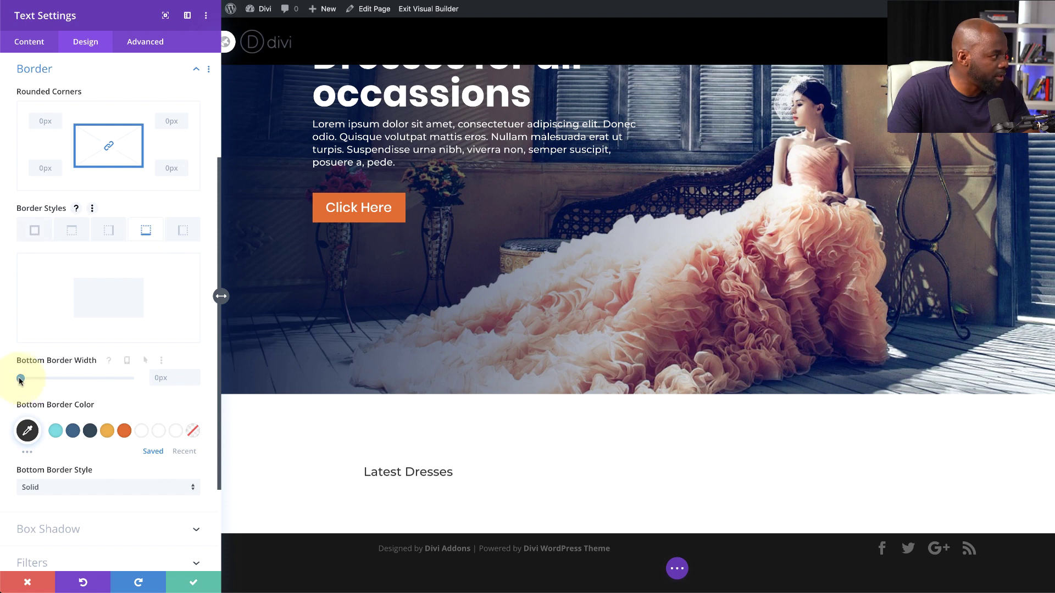
drag(21, 379, 22, 379)
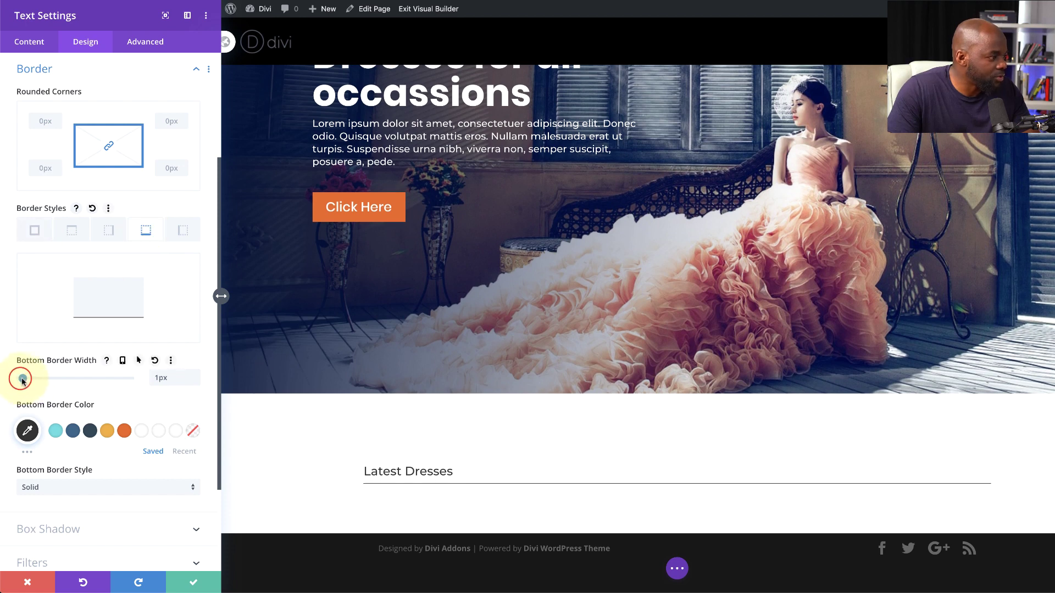
click(27, 430)
drag(186, 437, 195, 489)
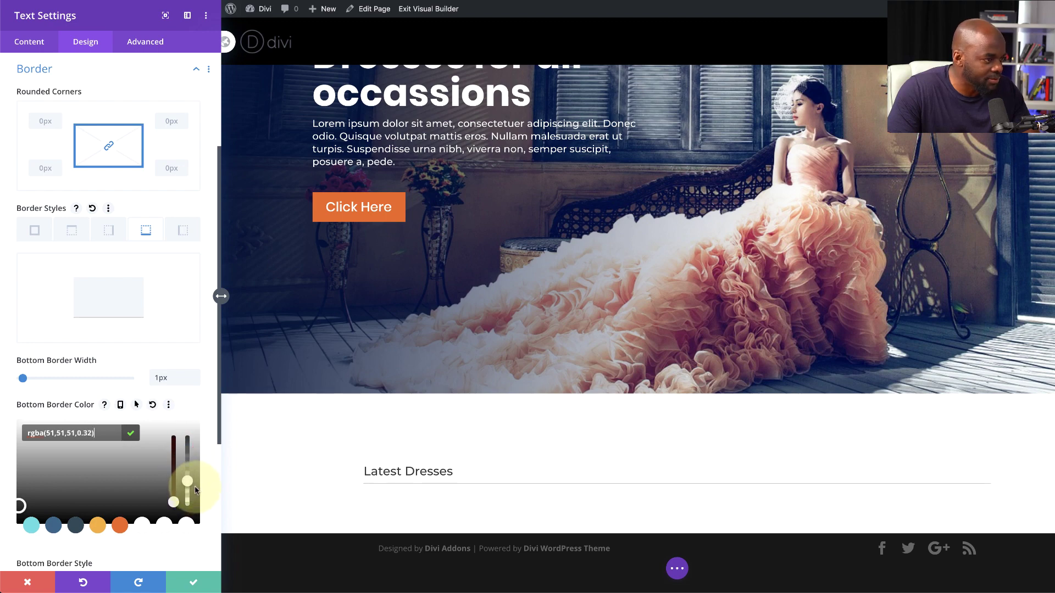
click(195, 583)
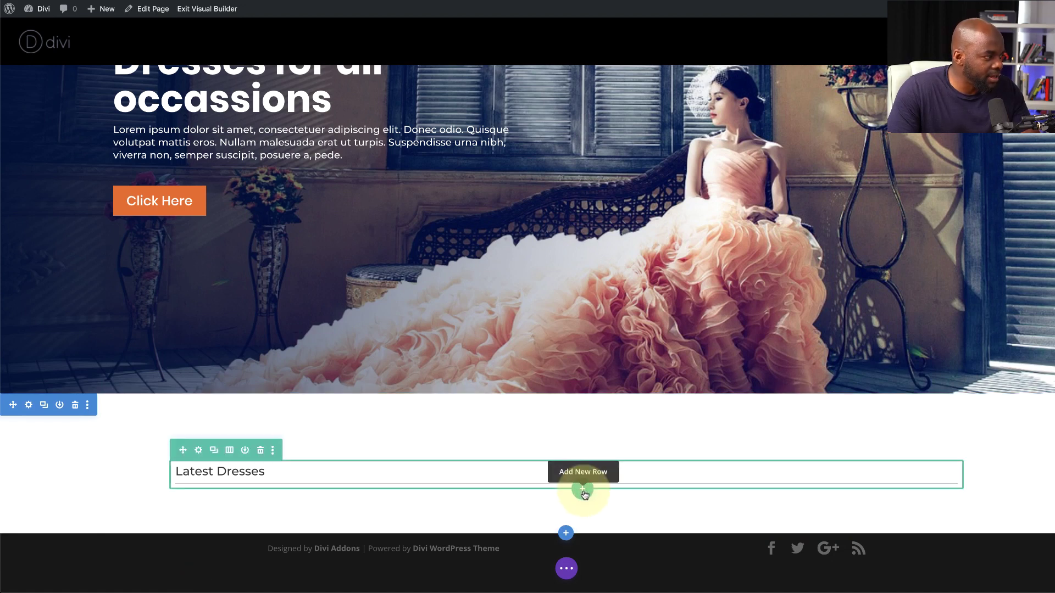
- Add a single-column row below the "Latest Dresses" heading, insert a Shop module showing Recent Products, and save it
click(582, 490)
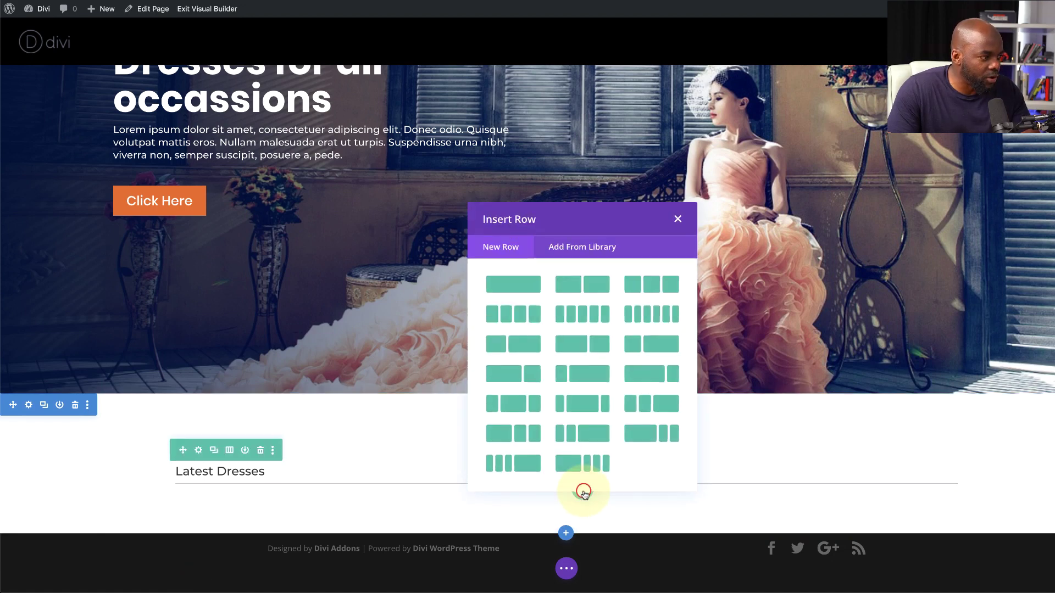
click(530, 287)
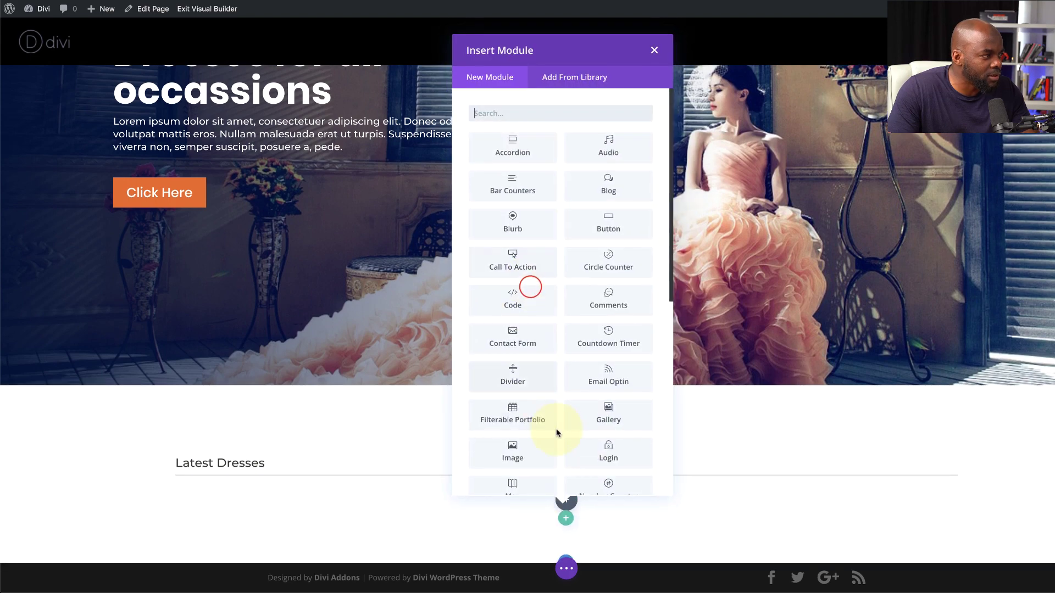
click(519, 112)
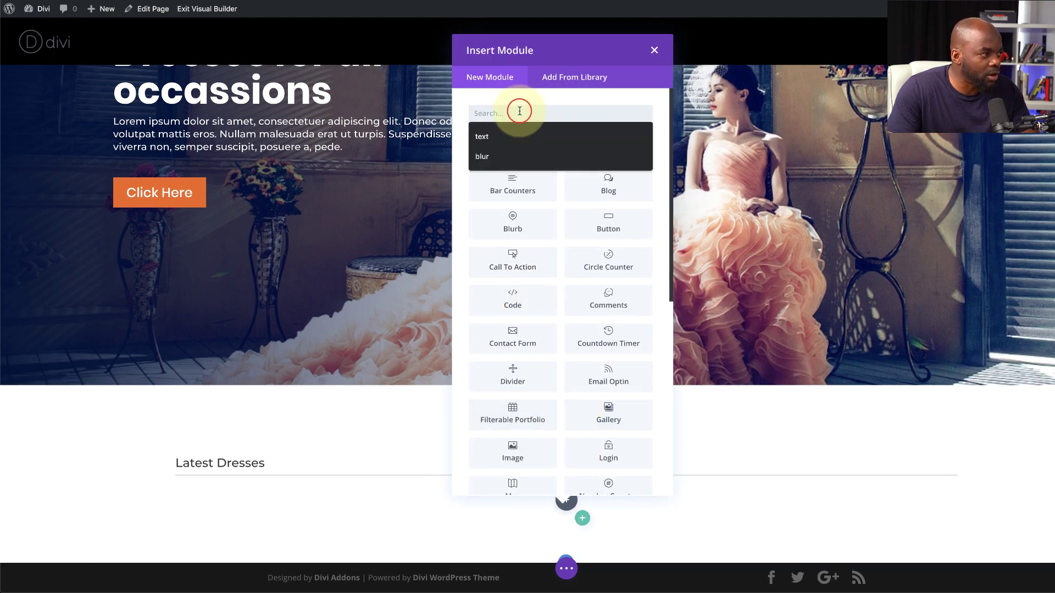
text(shop)
click(521, 146)
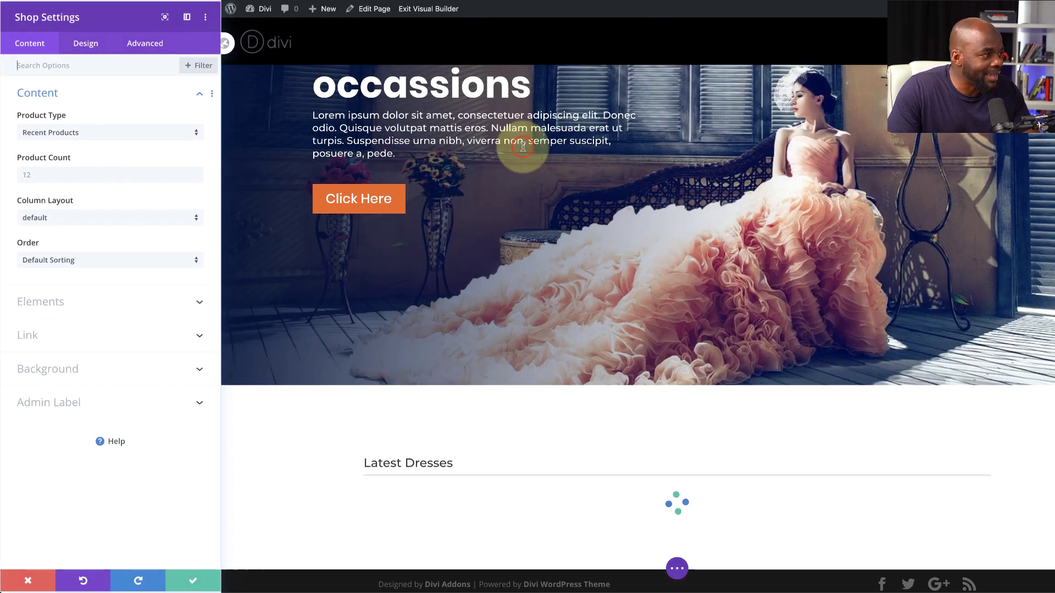
scroll(455, 290, down, 5)
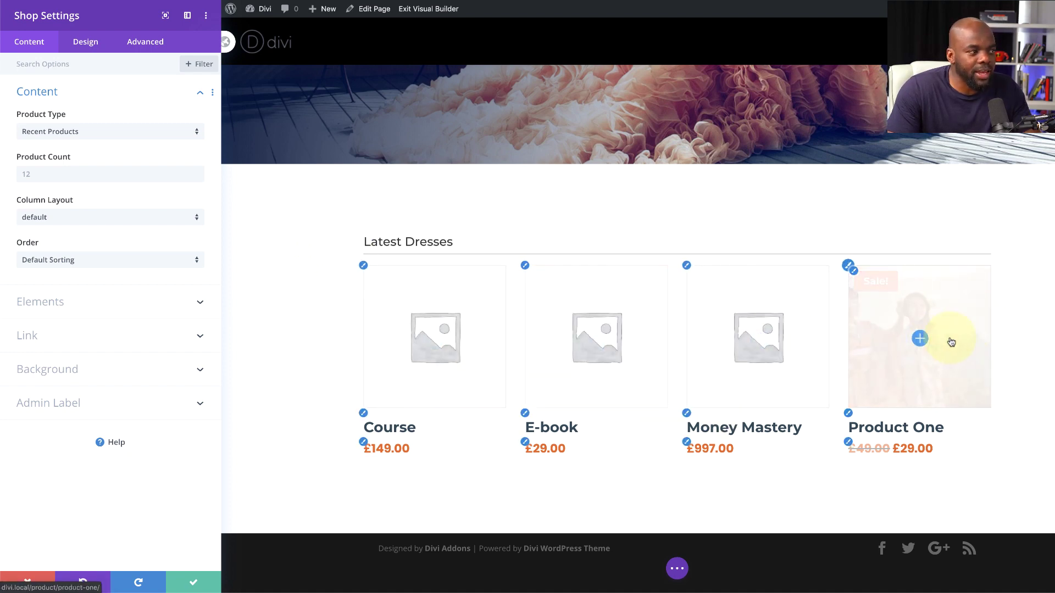
click(194, 582)
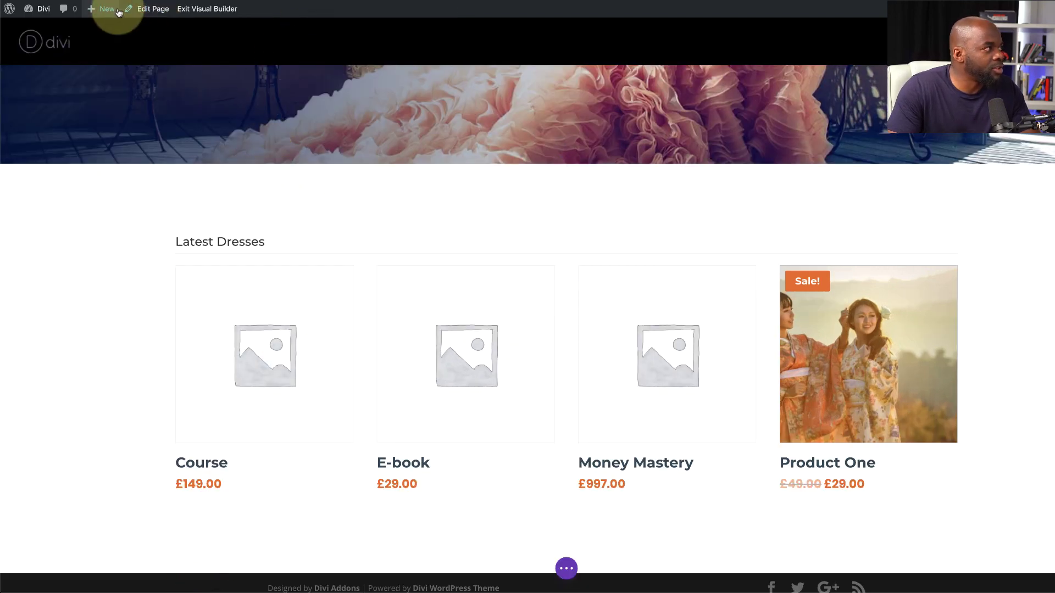
- Go to the WordPress dashboard and search the plugins available to add for "wo"
mouse_move(42, 13)
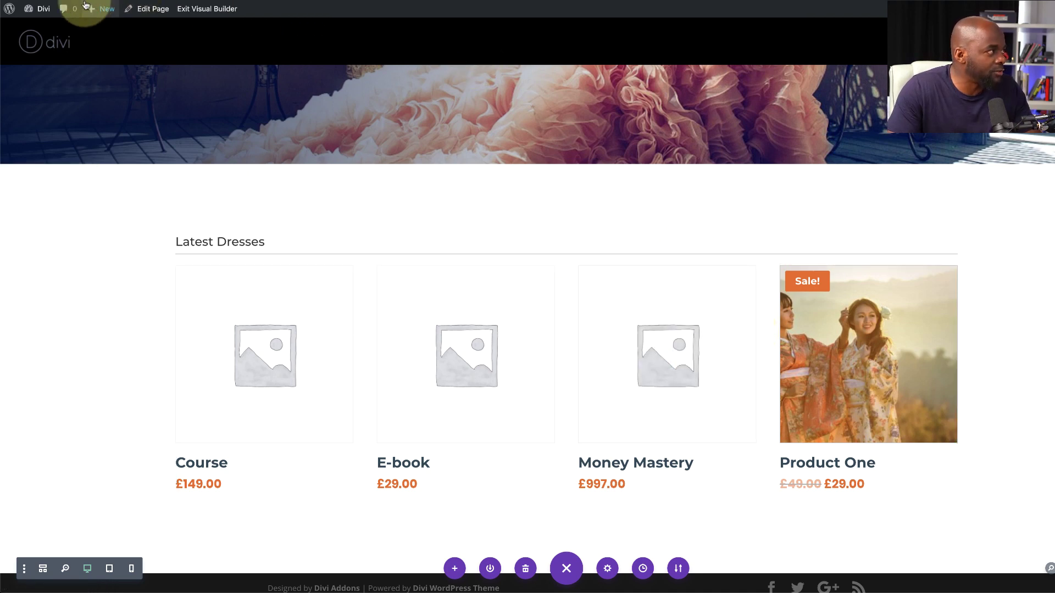
mouse_move(43, 9)
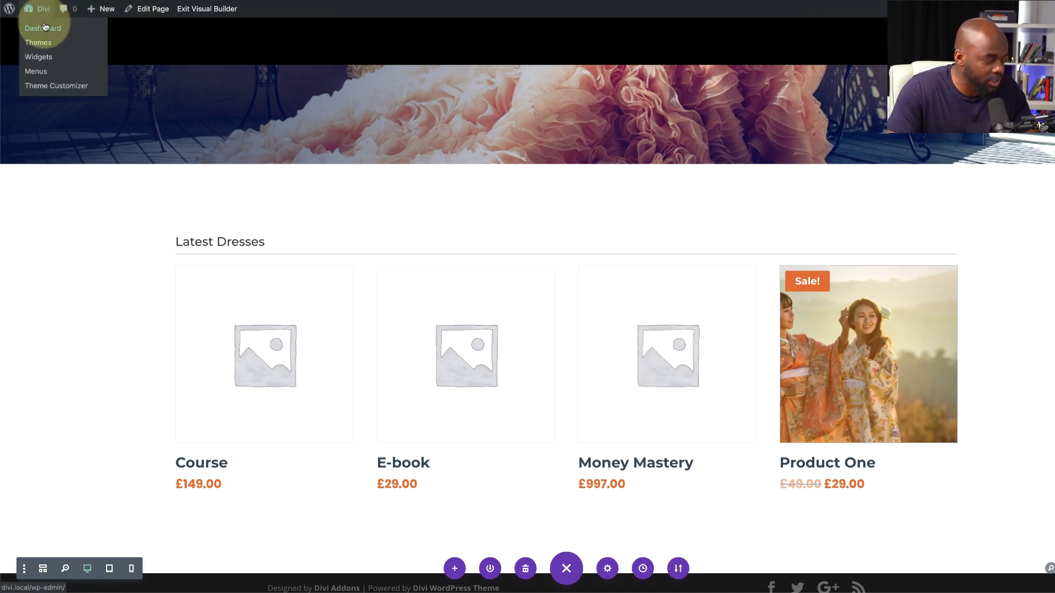
click(44, 27)
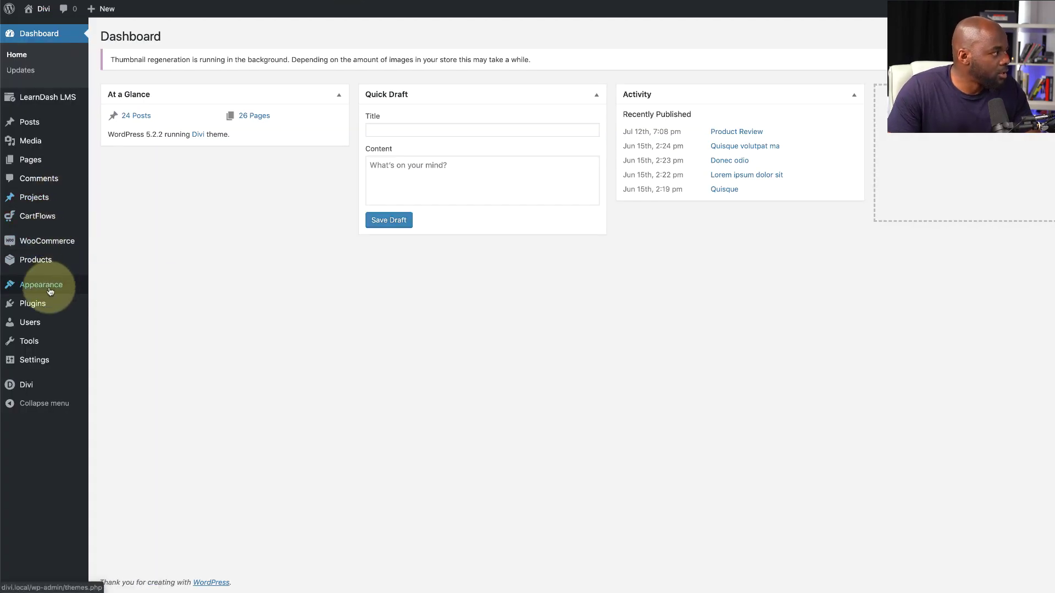
mouse_move(42, 307)
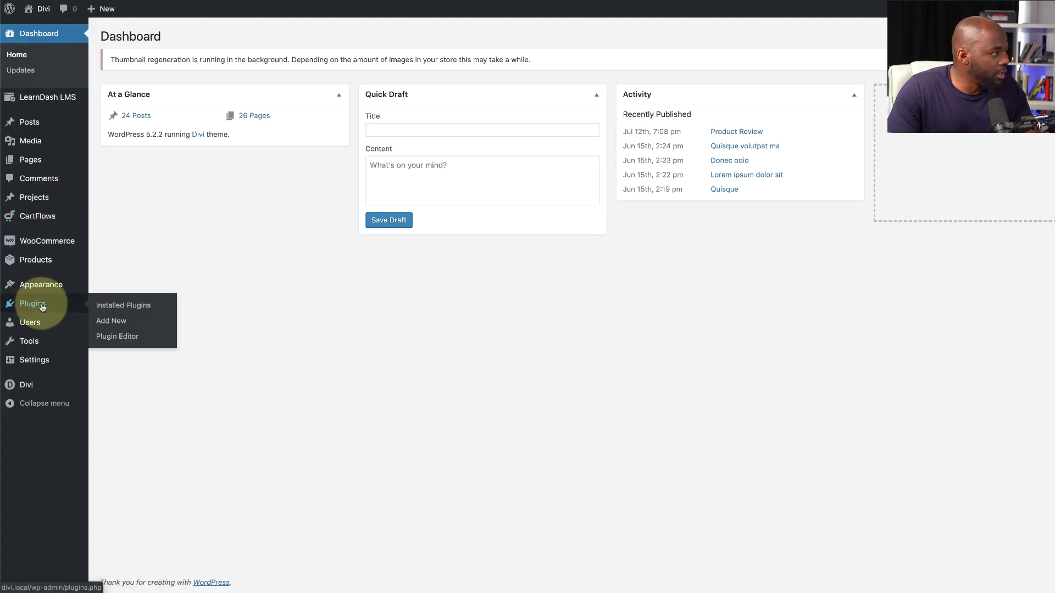
click(115, 325)
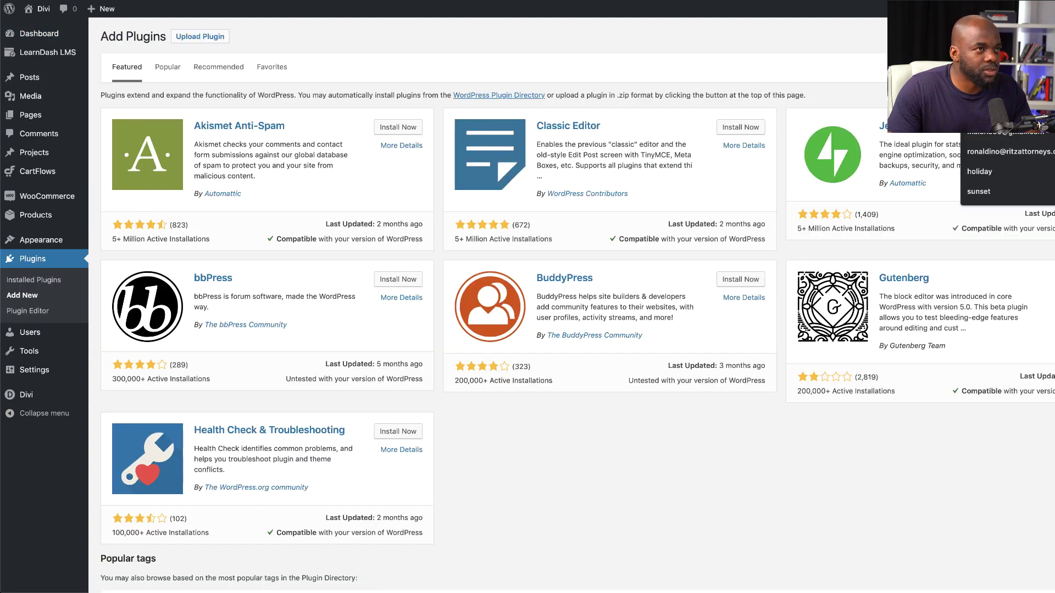
text(wo)
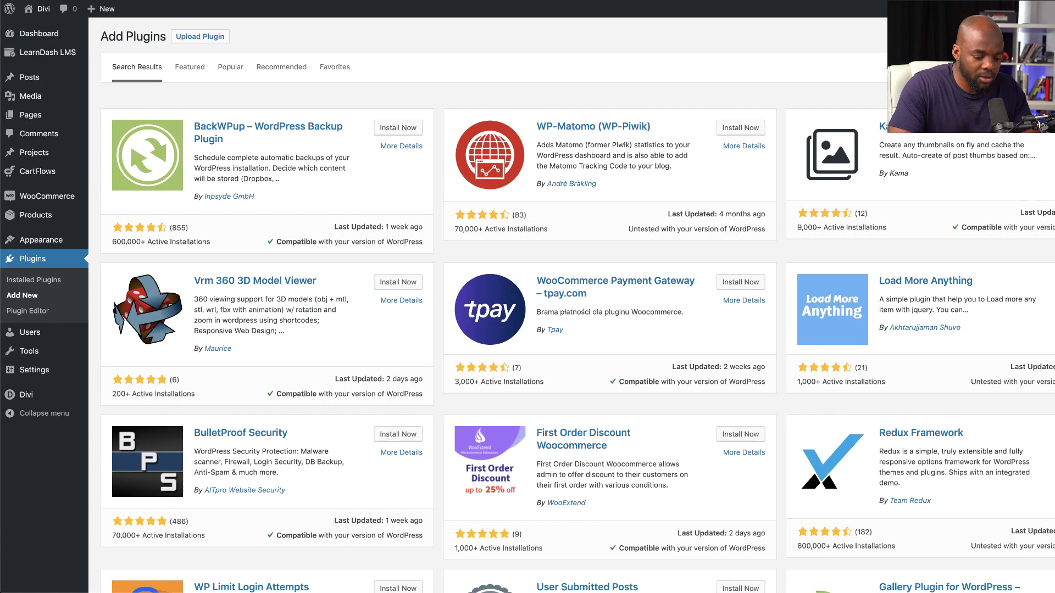
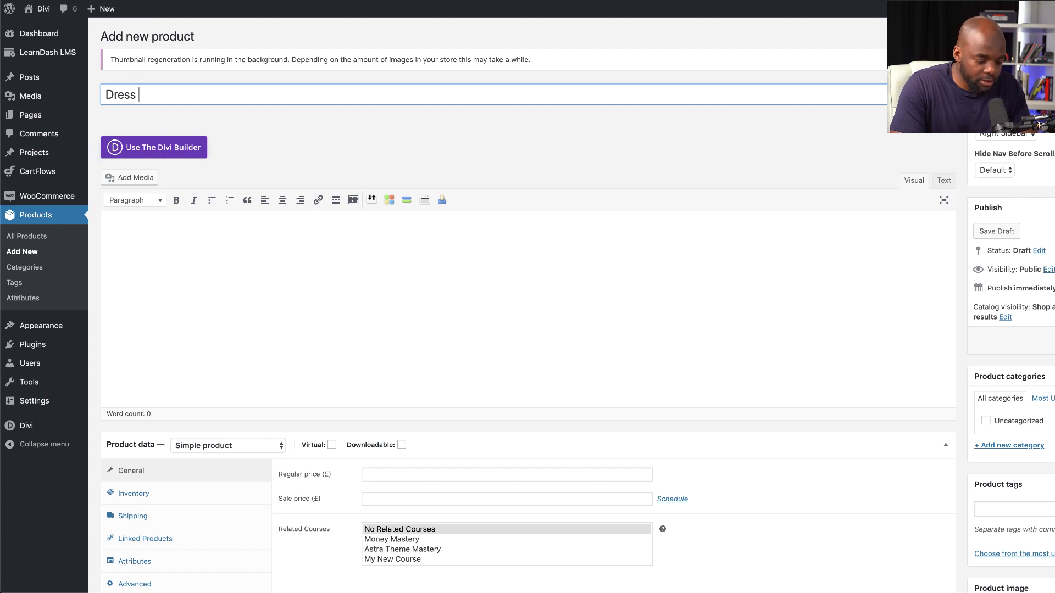
- Set the new dress product's regular price to £399 and its sale price to £279
scroll(384, 348, down, 3)
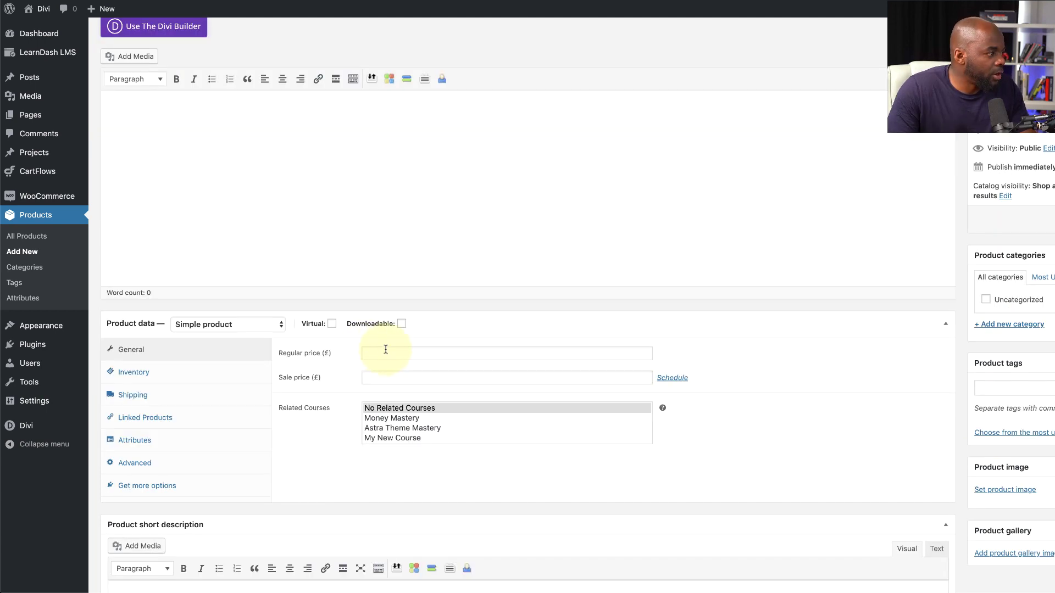
click(385, 354)
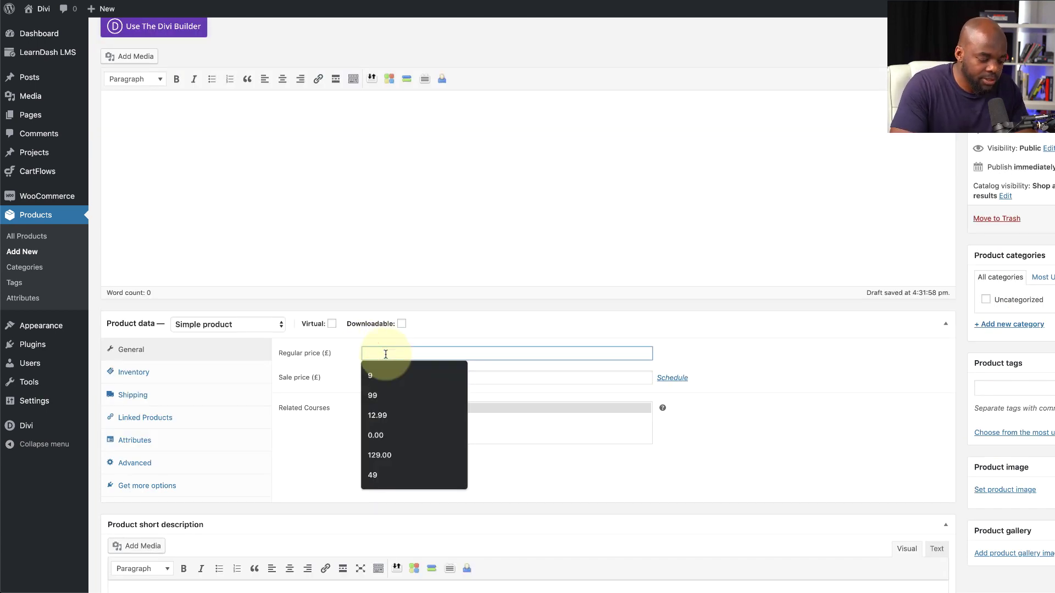
text(399)
click(380, 377)
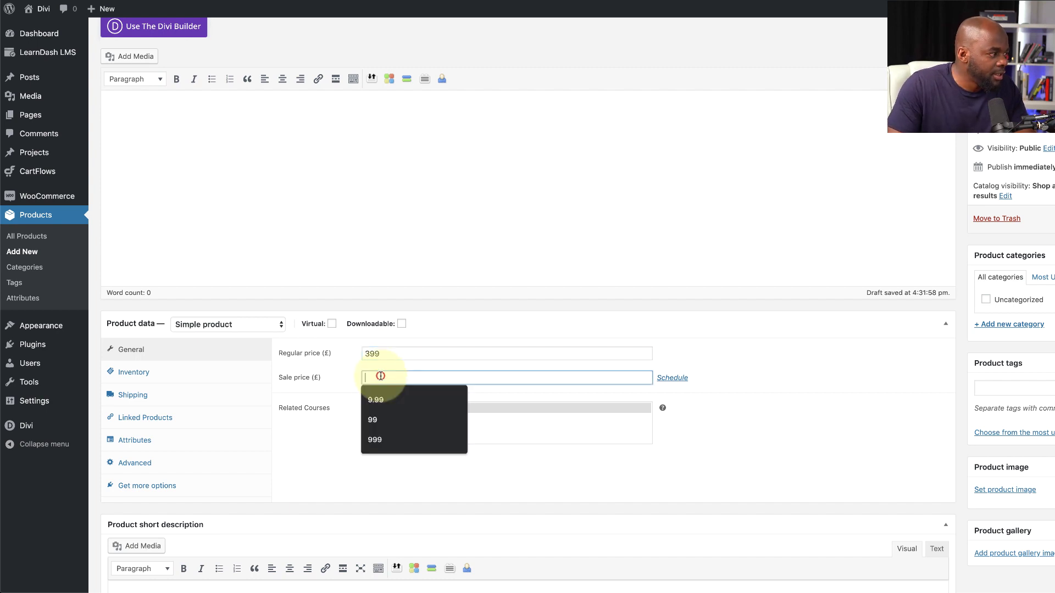
key(Escape)
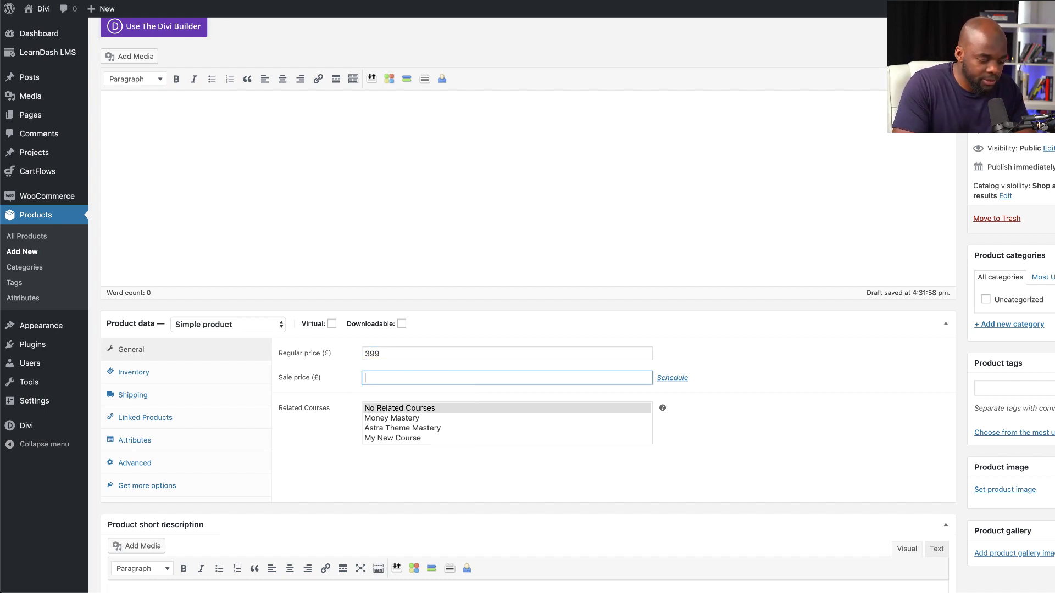
click(331, 445)
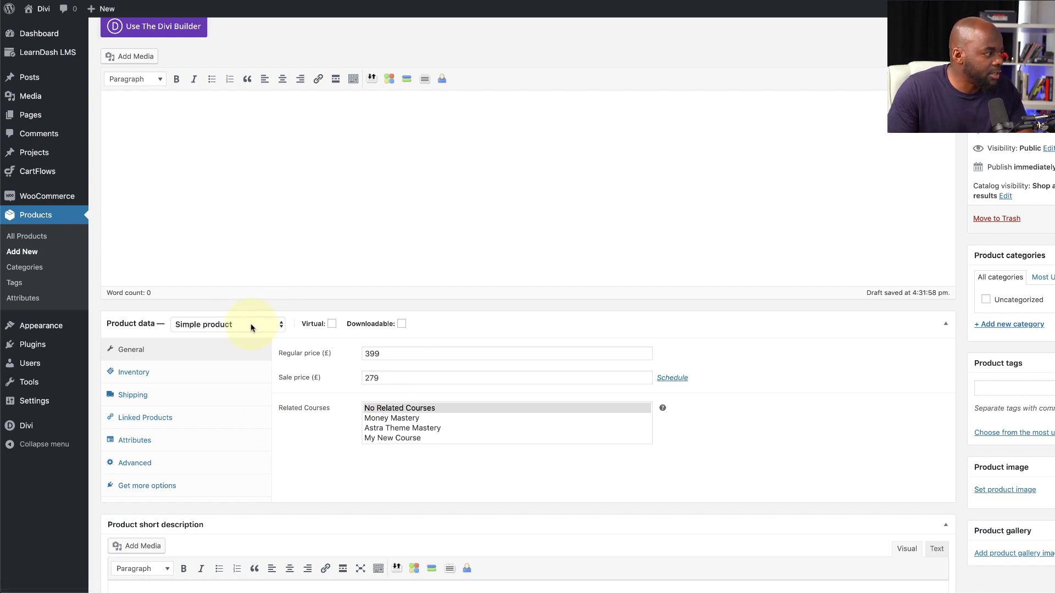
- Set the product image to the media library photo of women in red headscarves and colourful traditional dresses
scroll(967, 401, down, 2)
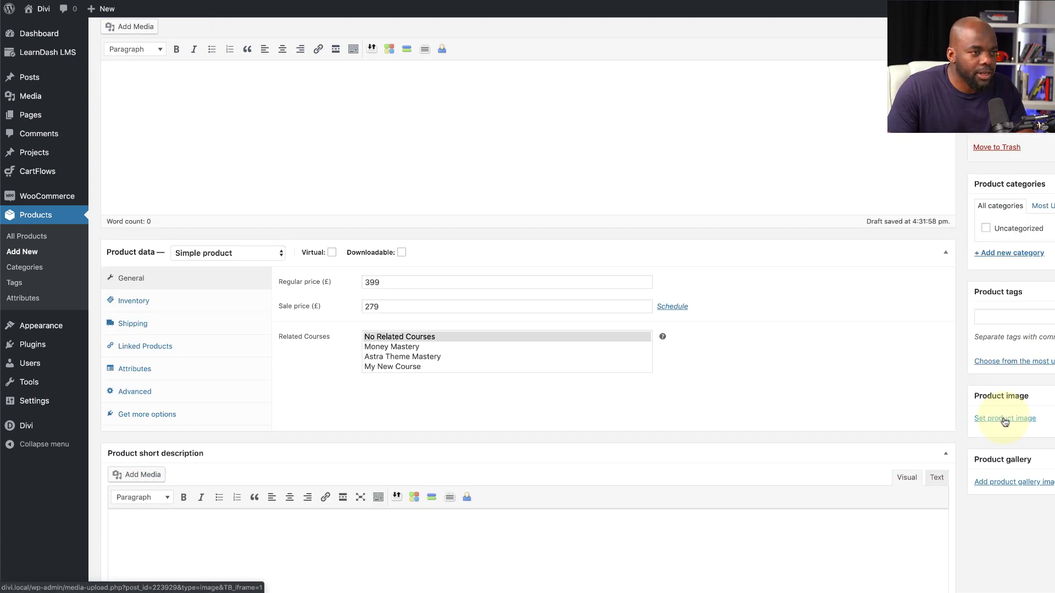
click(1005, 419)
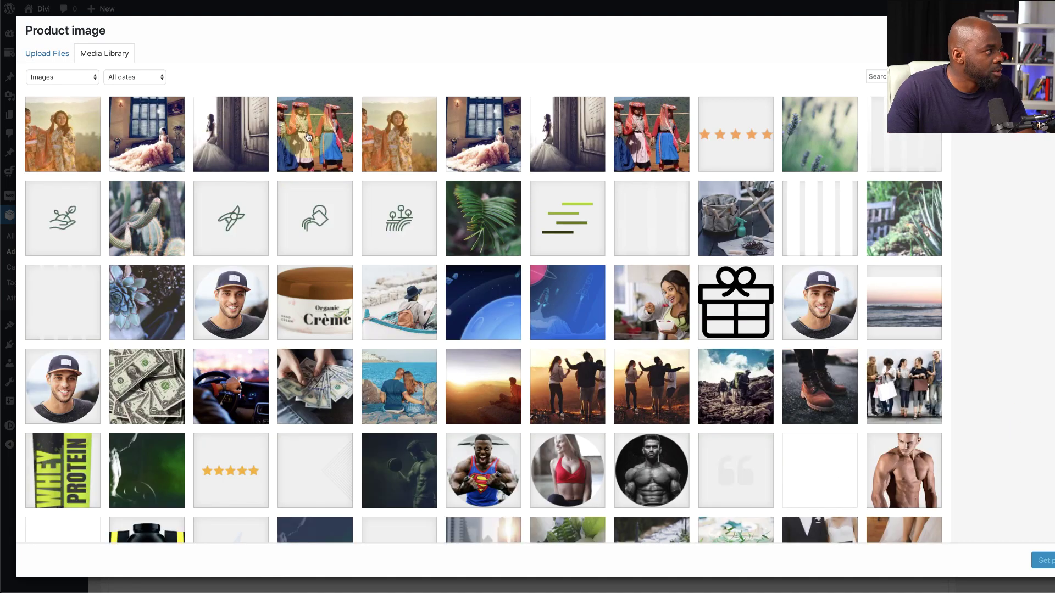
click(335, 135)
click(1042, 560)
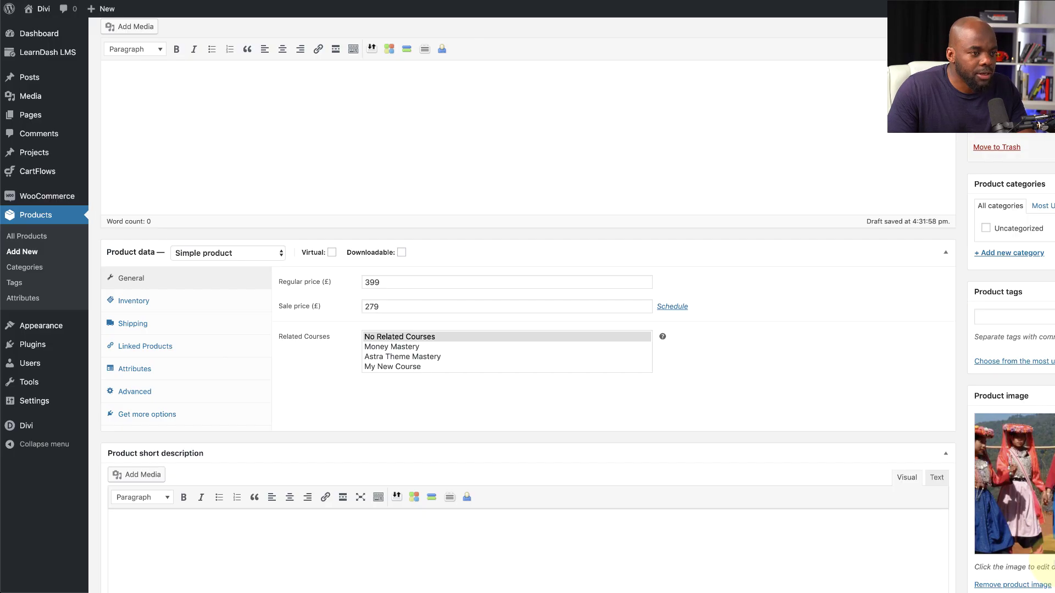
- Enter "latest" as the name of a new product category
click(1020, 256)
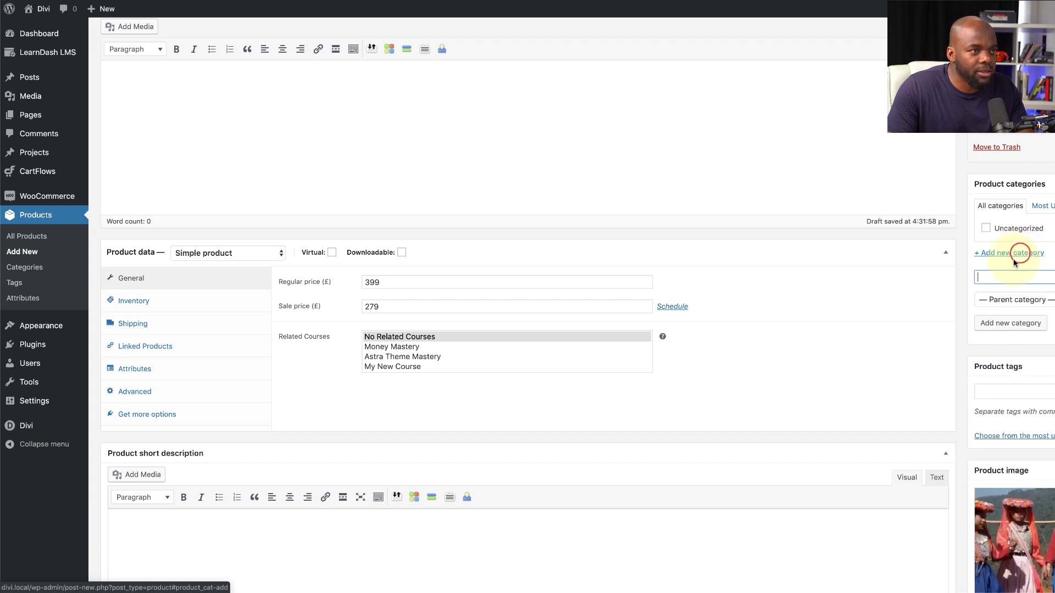
text(latest)
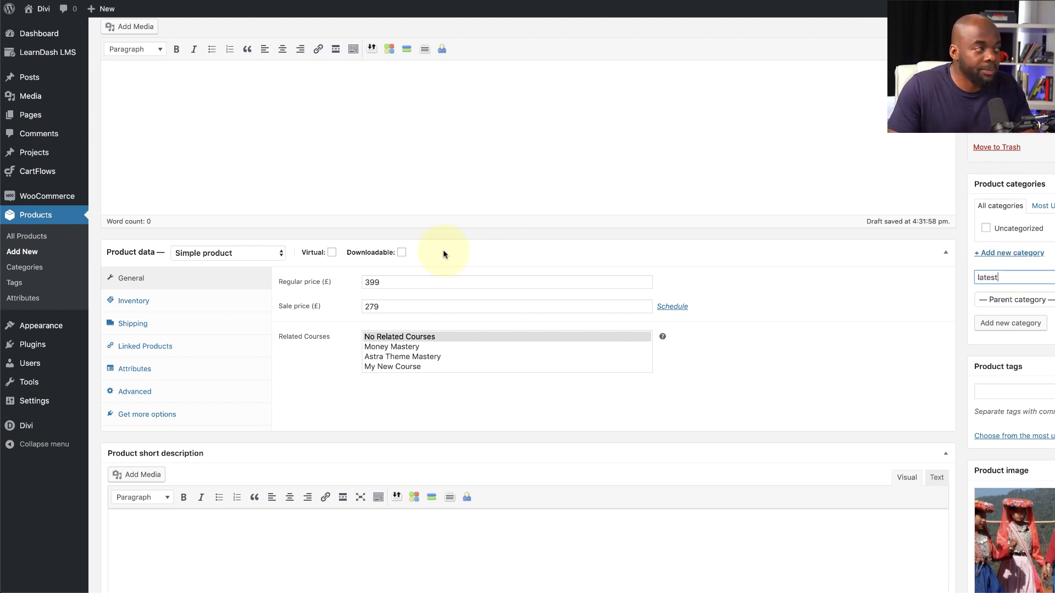
scroll(482, 370, down, 1)
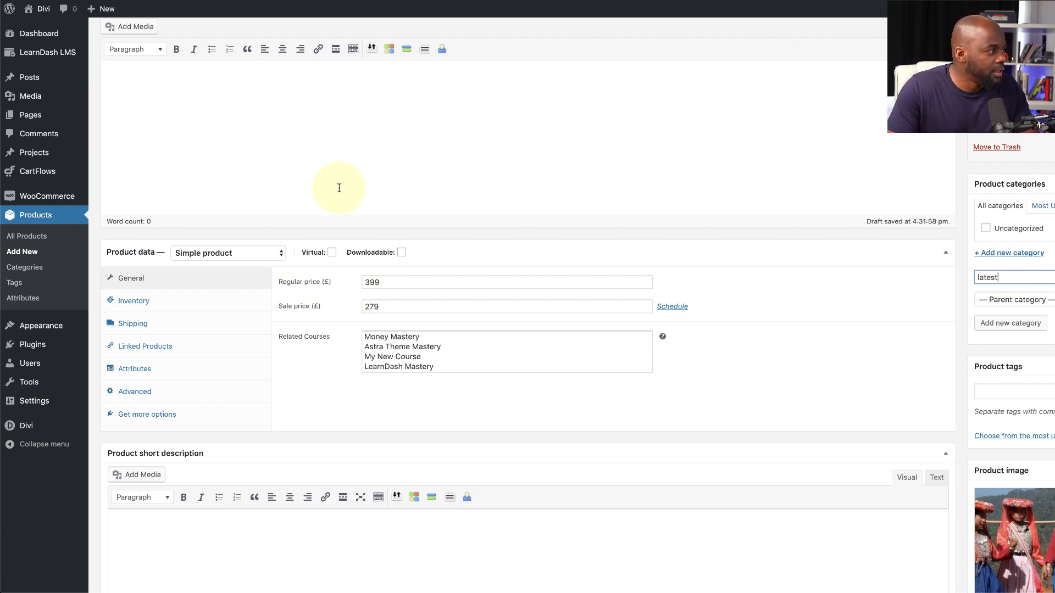
- Fill both the product's main description and its short description with the Lorem ipsum placeholder paragraphs
scroll(339, 188, up, 5)
click(204, 252)
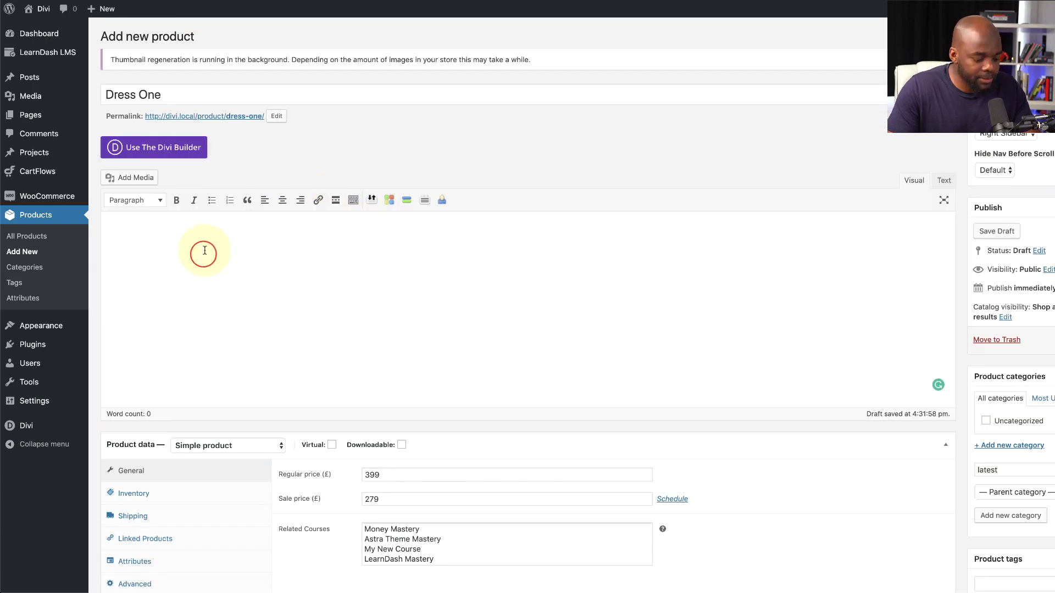
text(Lorem ipsum dolor sit amet, consectetuer adipiscing elit. Donec odio. Quisque volutpat mattis eros. Nullam malesuada erat ut turpis. Suspendisse urna nibh, viverra non, semper suscipit, posuere a, pede. Donec nec justo eget felis facilisis fermentum. Aliquam porttitor mauris sit amet orci. Aenean dignissim pellentesque felis. Morbi in sem quis dui placerat ornare. Pellentesque odio nisi, euismod in, pharetra a, ultricies in, diam. Sed arcu. Cras consequat.)
scroll(186, 336, down, 7)
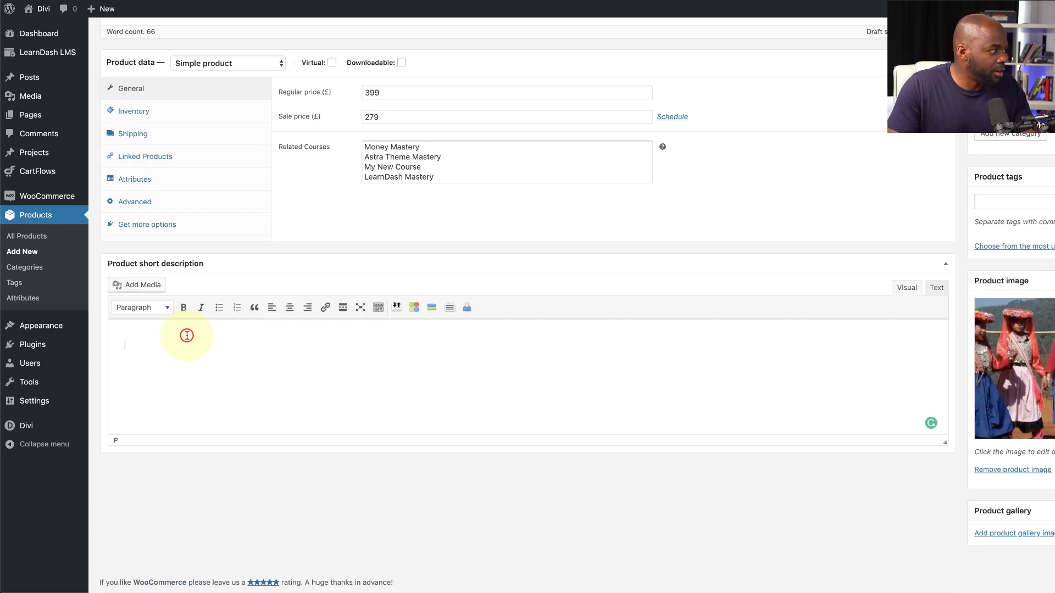
text(Lorem ipsum dolor sit amet, consectetuer adipiscing elit. Donec odio. Quisque volutpat mattis eros. Nullam malesuada erat ut turpis. Suspendisse urna nibh, viverra non, semper suscipit, posuere a, pede. Donec nec justo eget felis facilisis fermentum. Aliquam porttitor mauris sit amet orci. Aenean dignissim pellentesque felis. Morbi in sem quis dui placerat ornare. Pellentesque odio nisi, euismod in, pharetra a, ultricies in, diam. Sed arcu. Cras consequat.)
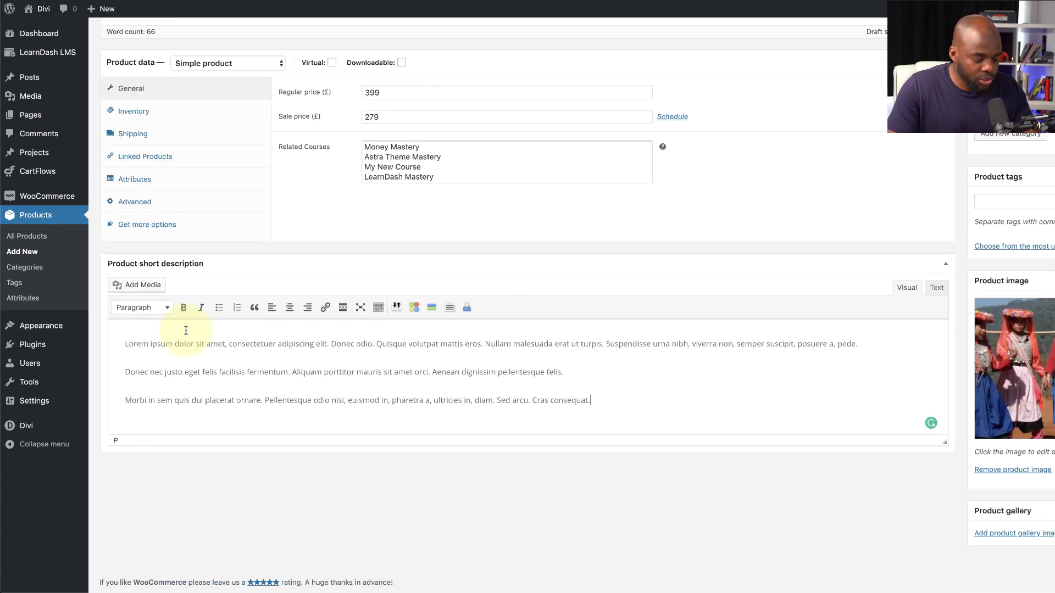
click(125, 369)
- Set the Dress One product's page layout to No Sidebar
scroll(788, 412, up, 7)
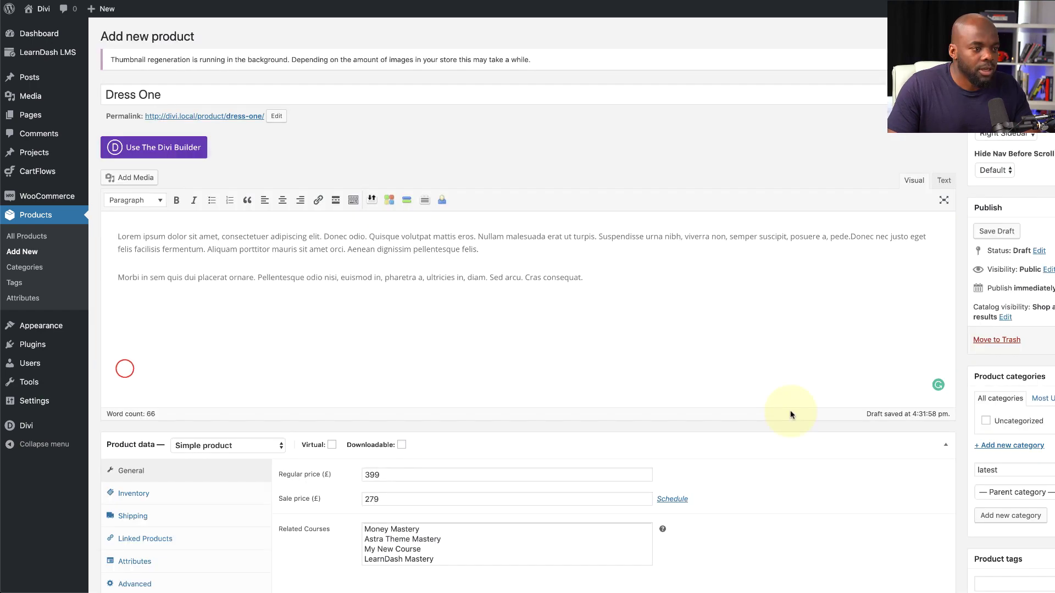
click(1002, 134)
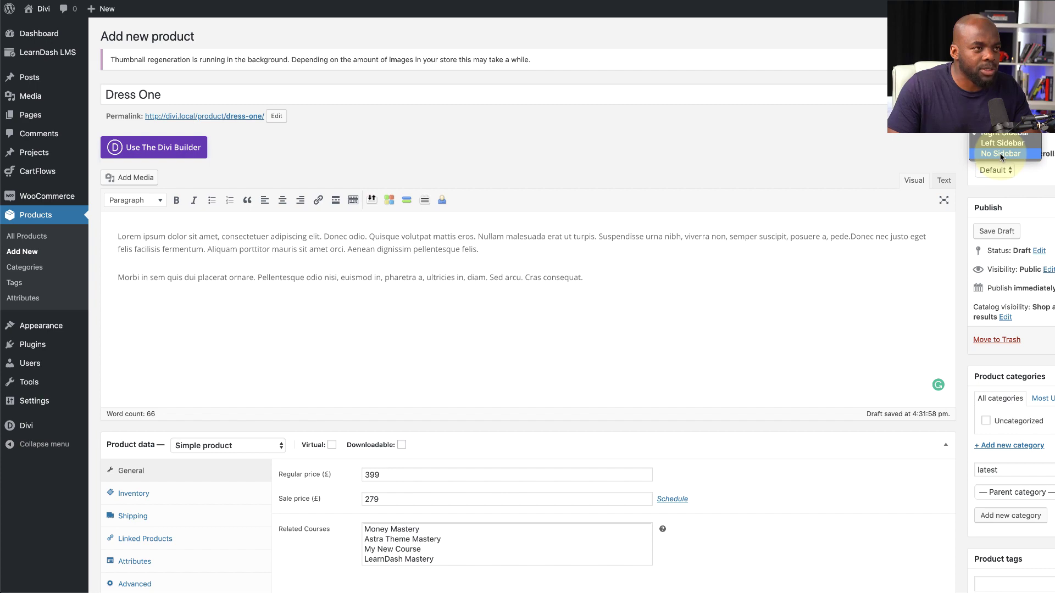
click(1000, 155)
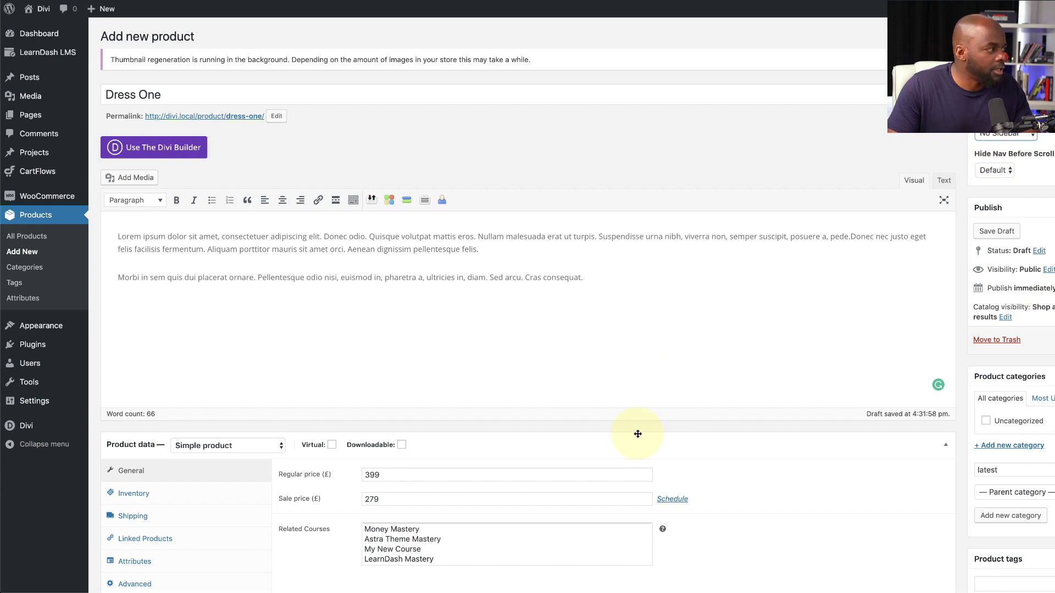
scroll(546, 448, down, 5)
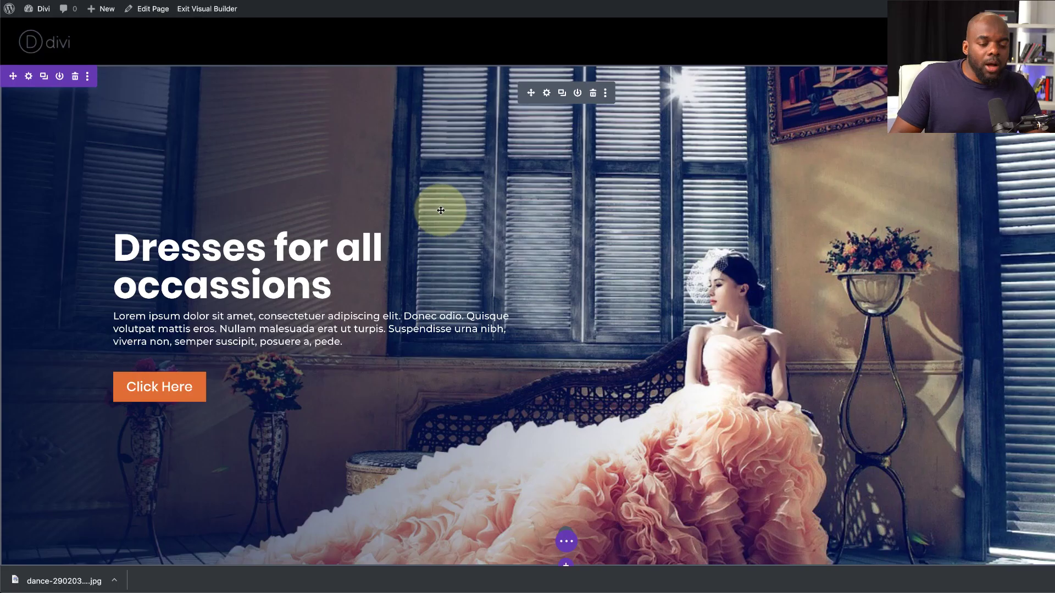
- Add a regular section below the Latest Dresses shop section with a two-column row split two-fifths and three-fifths
scroll(436, 208, down, 8)
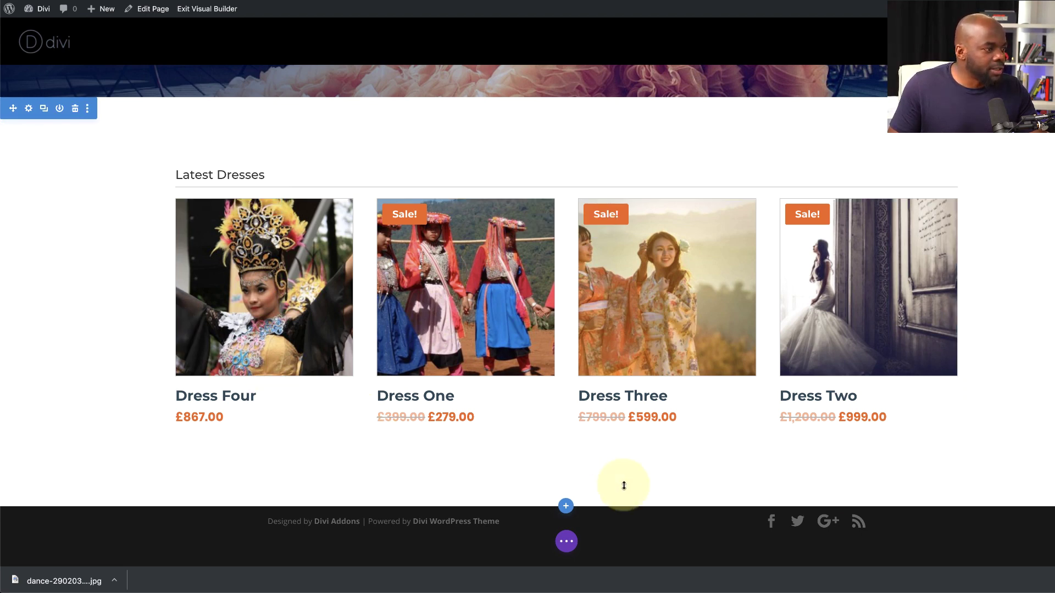
click(567, 506)
click(501, 471)
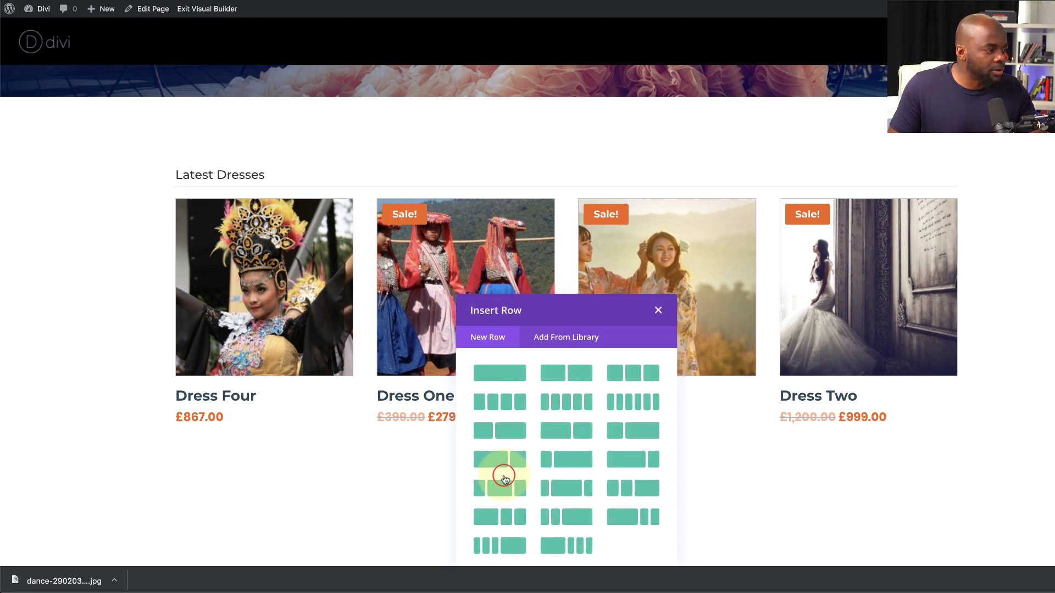
click(511, 431)
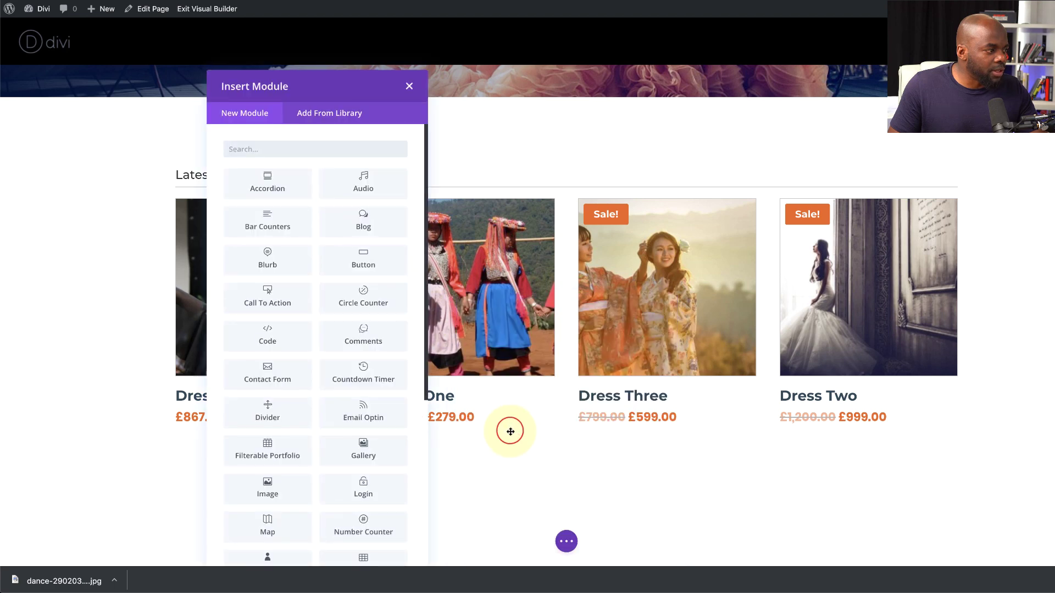
- Insert a Testimonial module in the narrower column of the new row
scroll(510, 432, down, 3)
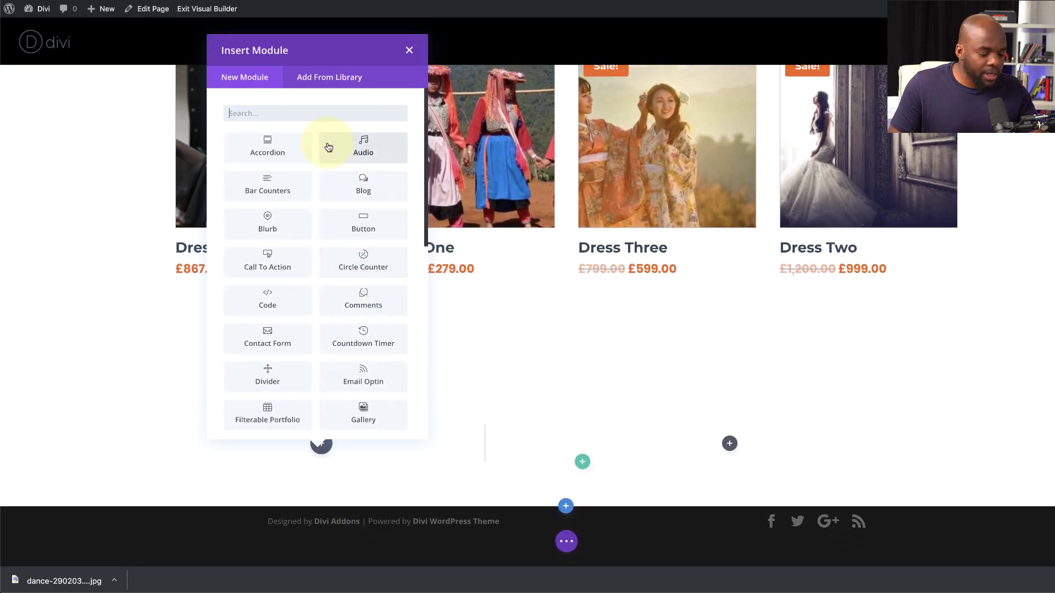
text(tex)
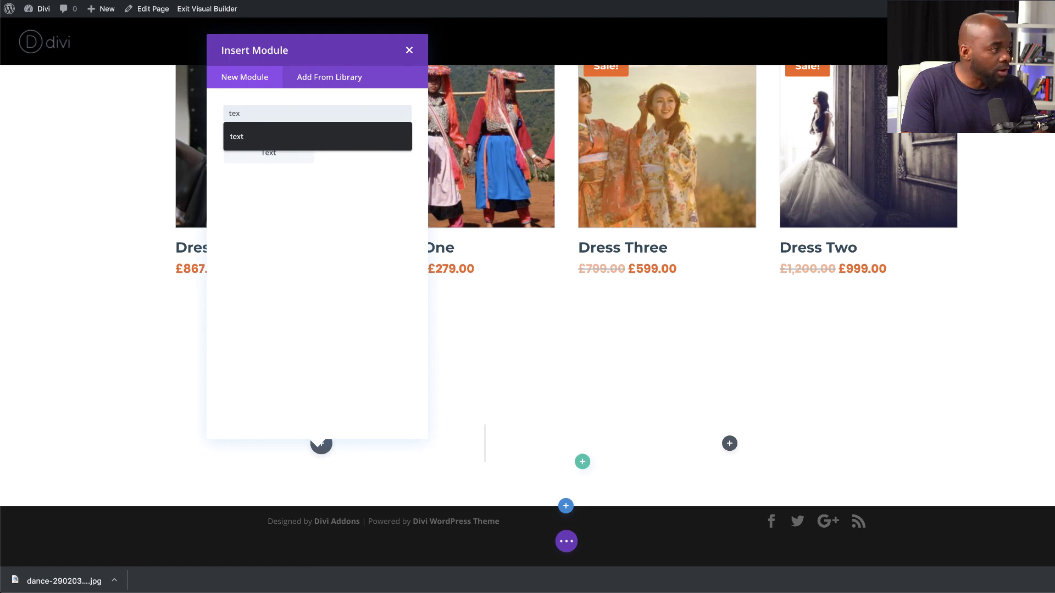
key(BackSpace)
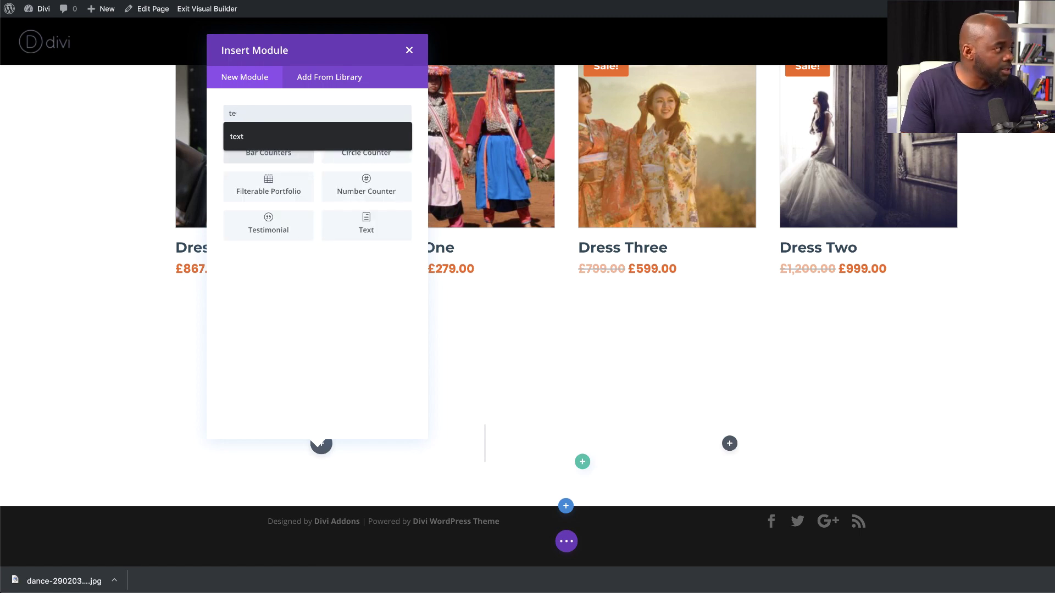
click(271, 222)
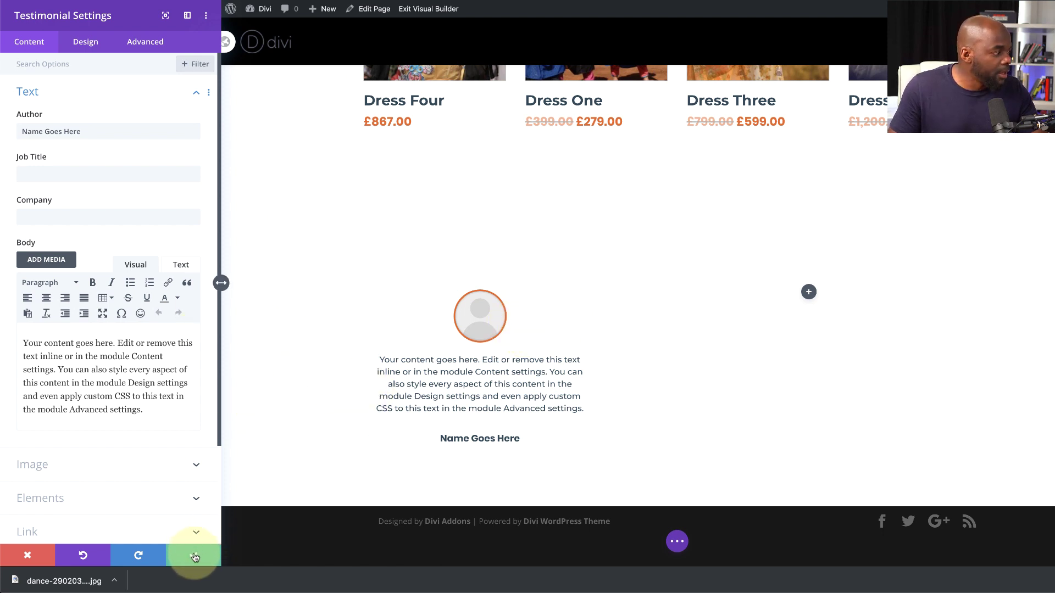
- Set the testimonial's image to the fashion-03 photo of the woman in a dark hat and save the module
click(79, 465)
click(103, 219)
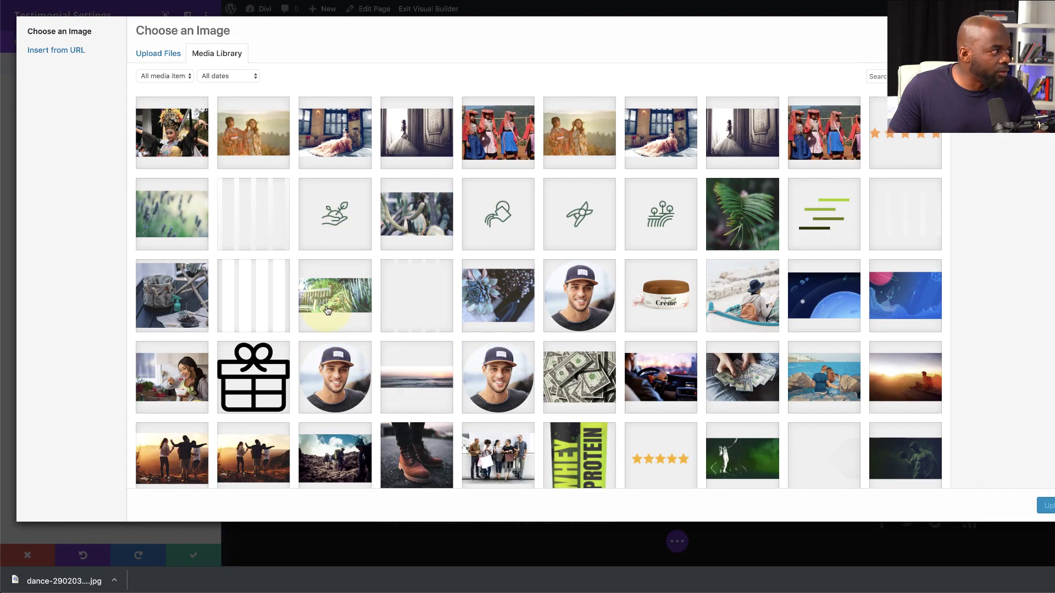
scroll(515, 377, down, 6)
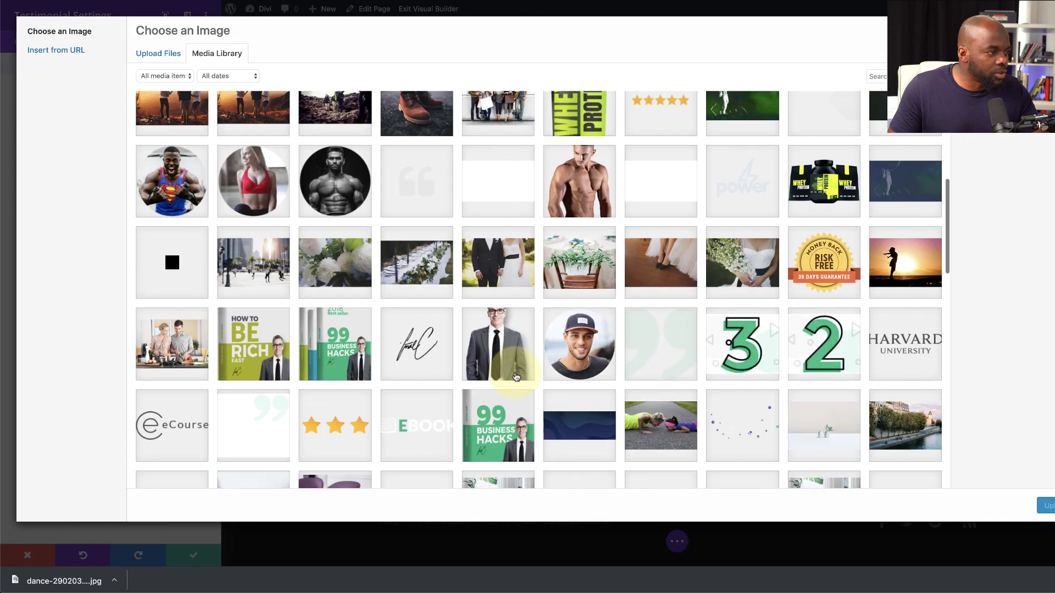
scroll(515, 376, down, 7)
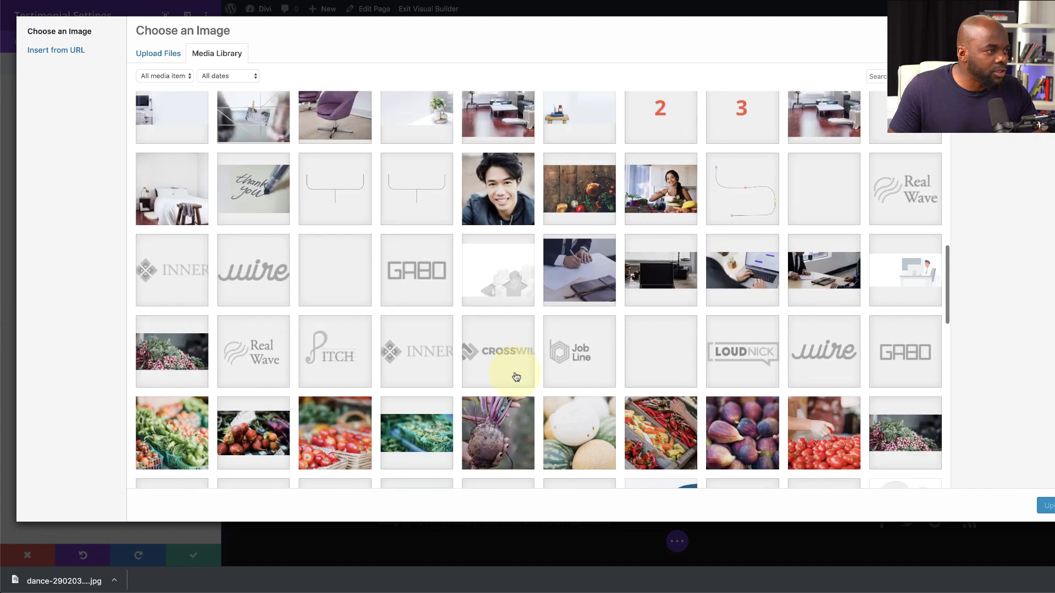
scroll(515, 377, down, 8)
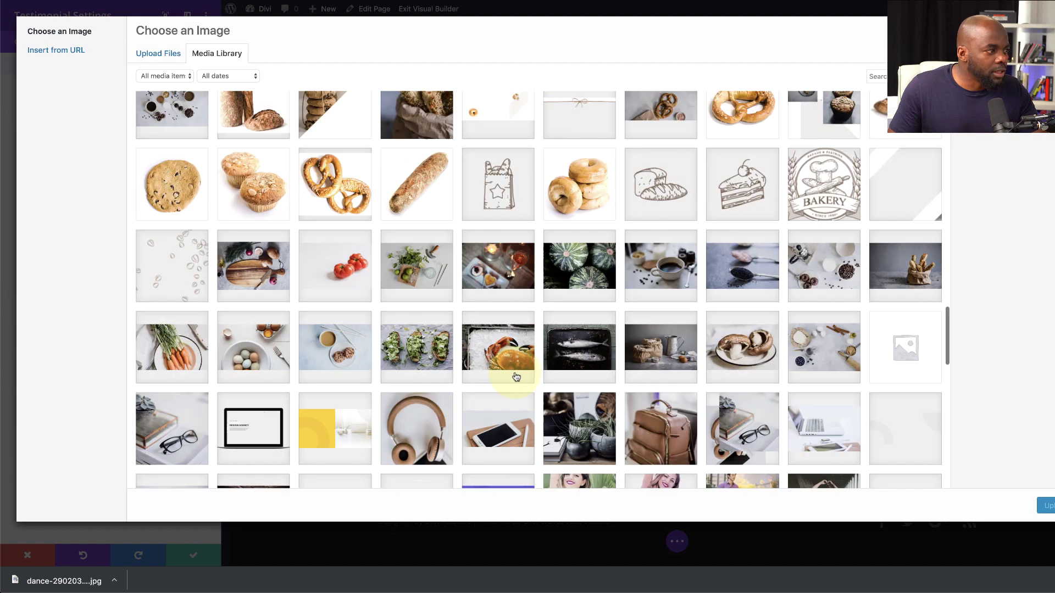
scroll(515, 377, down, 5)
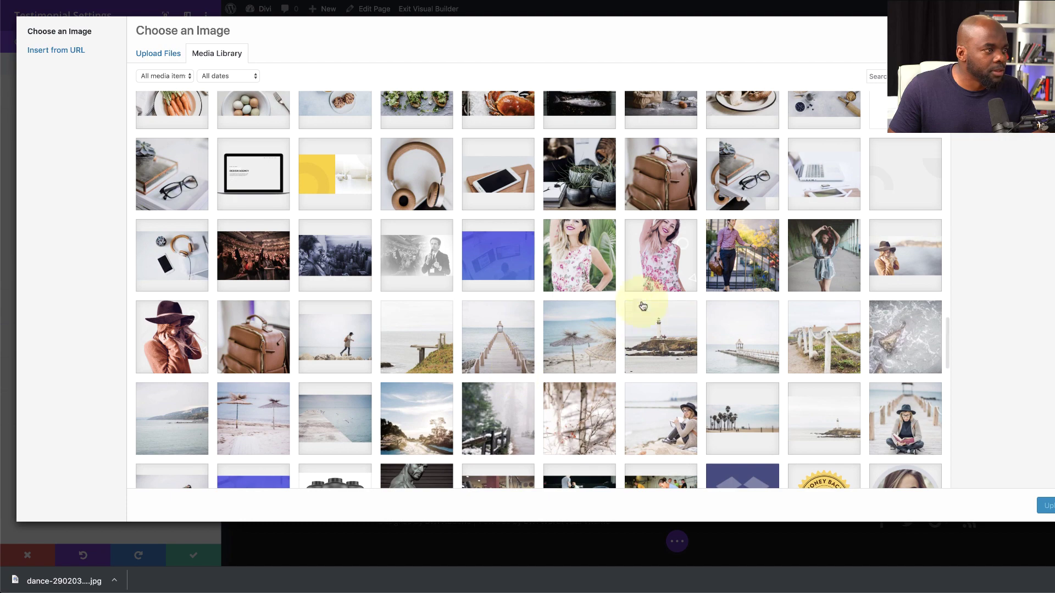
click(579, 245)
click(173, 339)
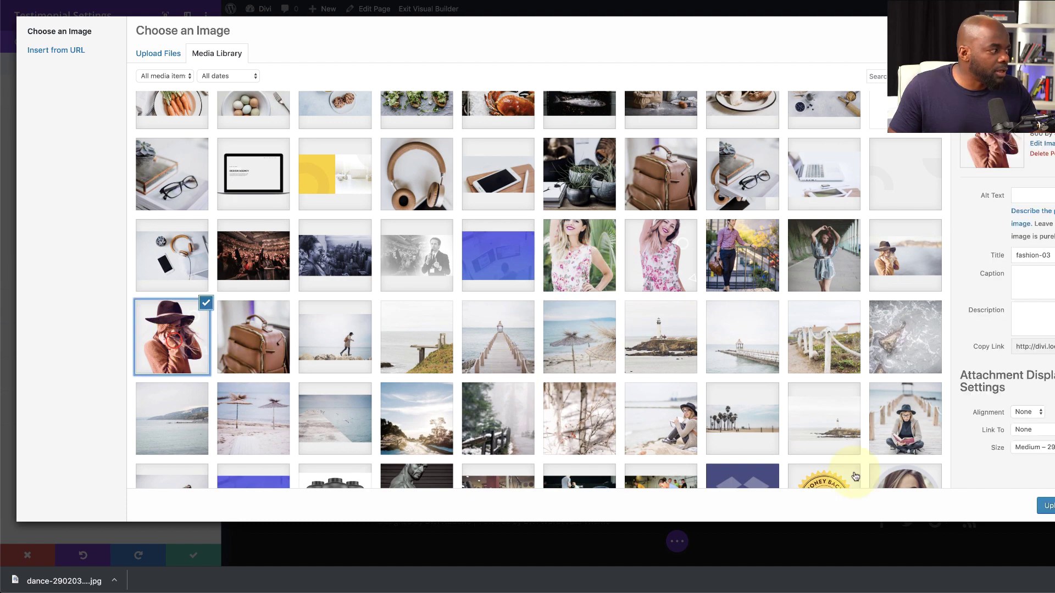
click(1047, 506)
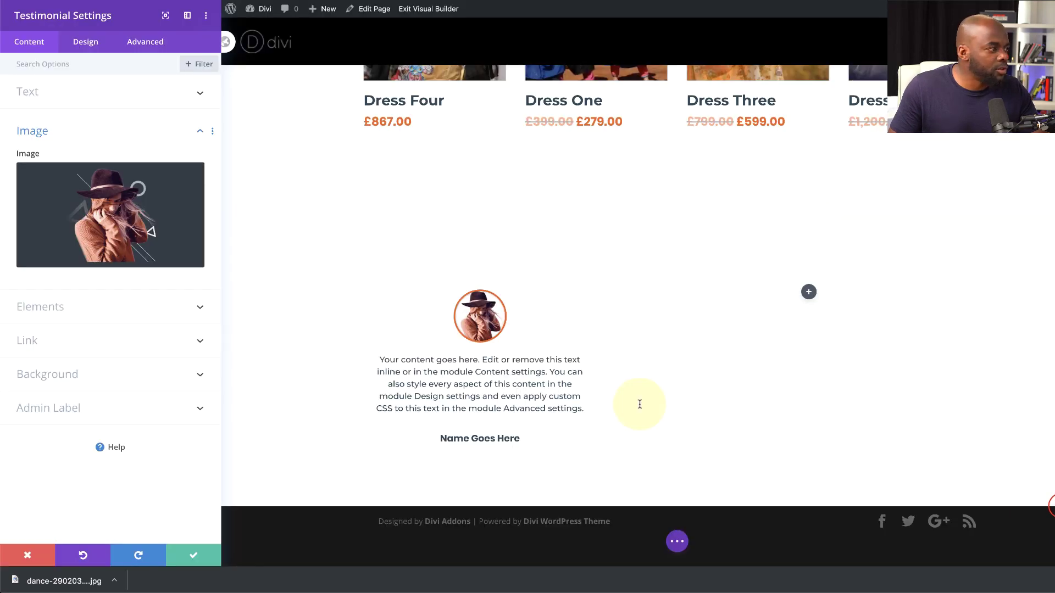
click(195, 558)
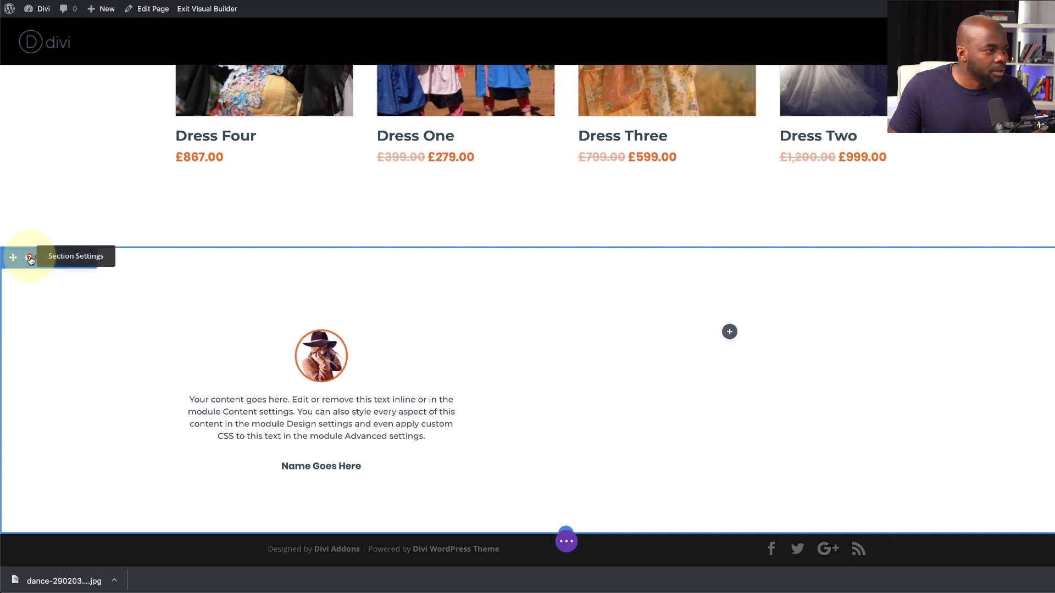
- Give the testimonial section a pale turquoise background colour of rgba(85,221,224,0.18) and save the section settings
click(29, 258)
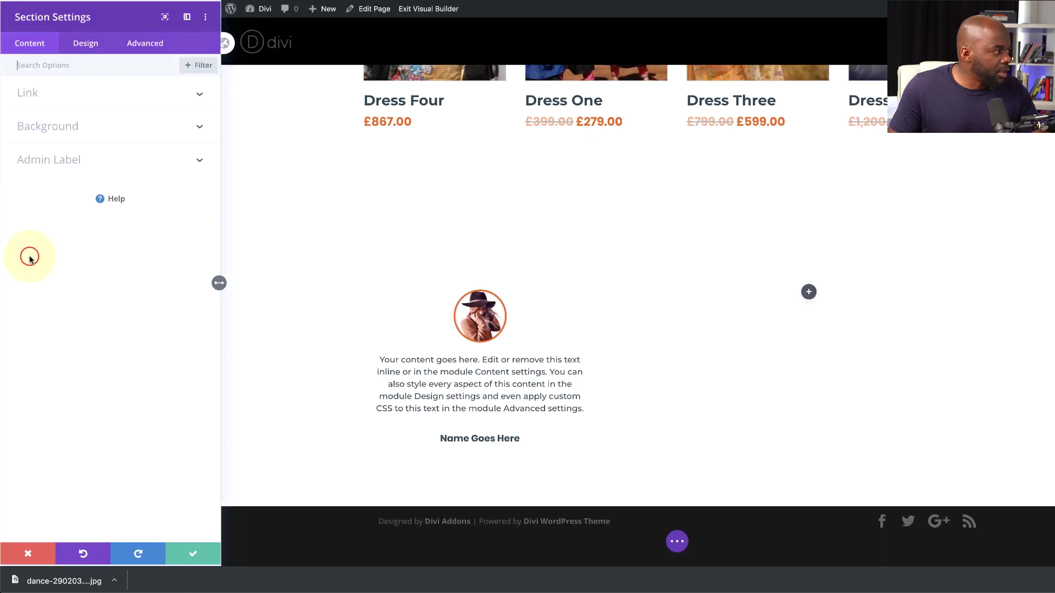
click(65, 130)
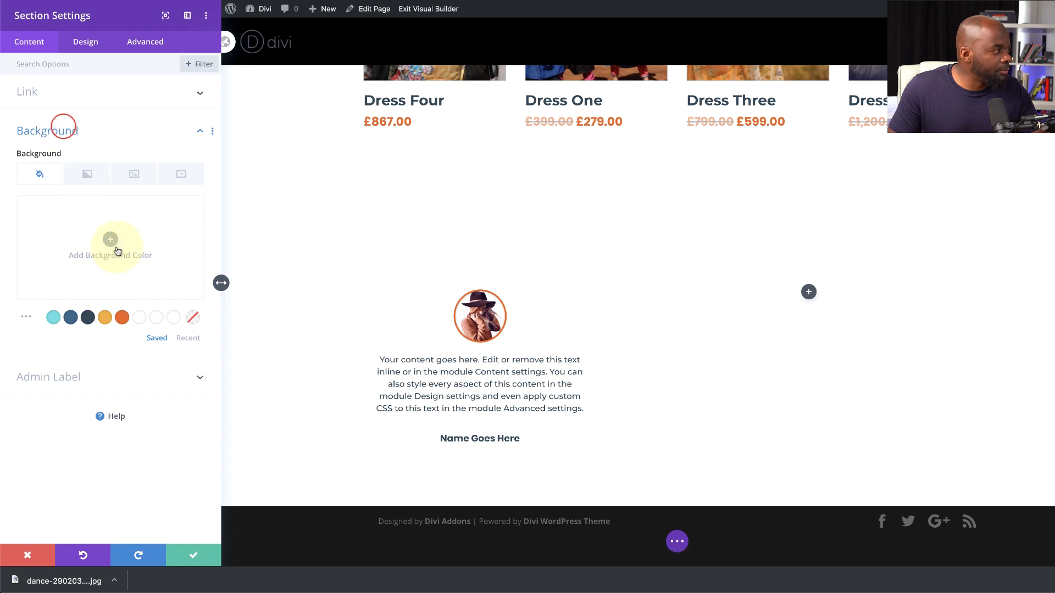
click(88, 318)
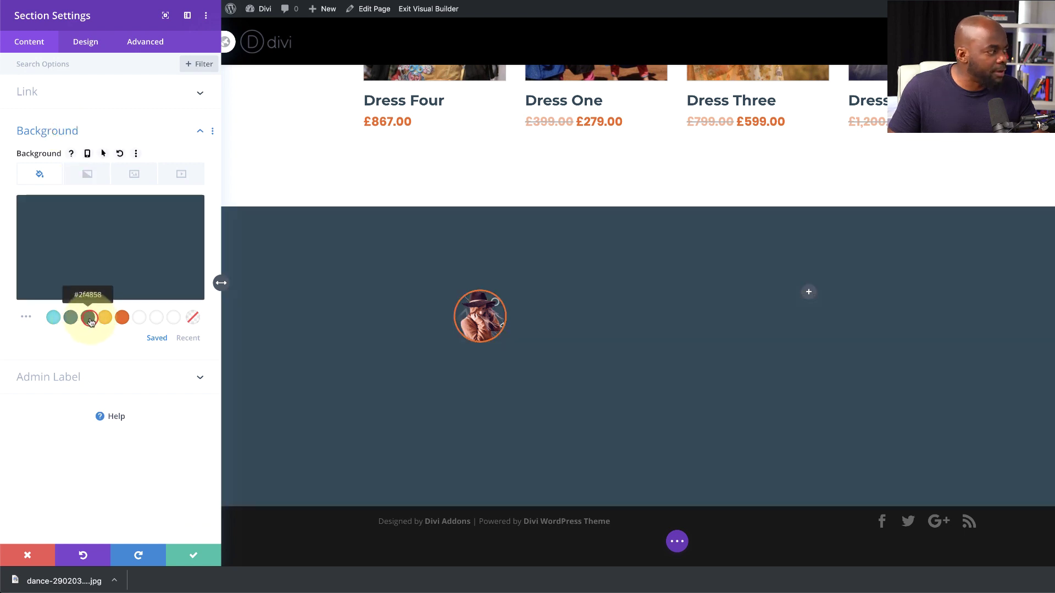
click(150, 276)
drag(191, 219, 196, 281)
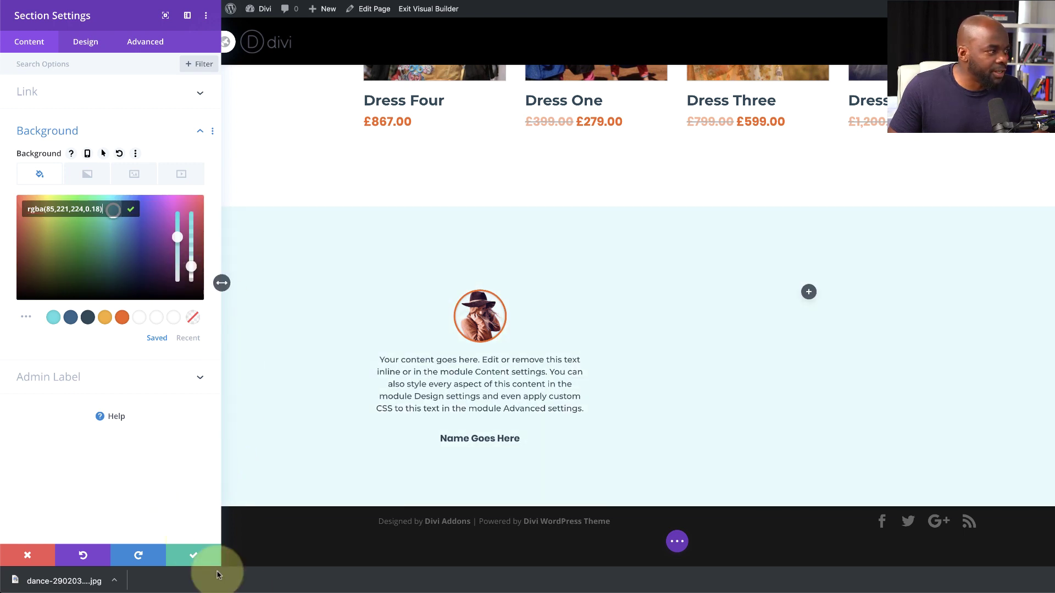
click(193, 555)
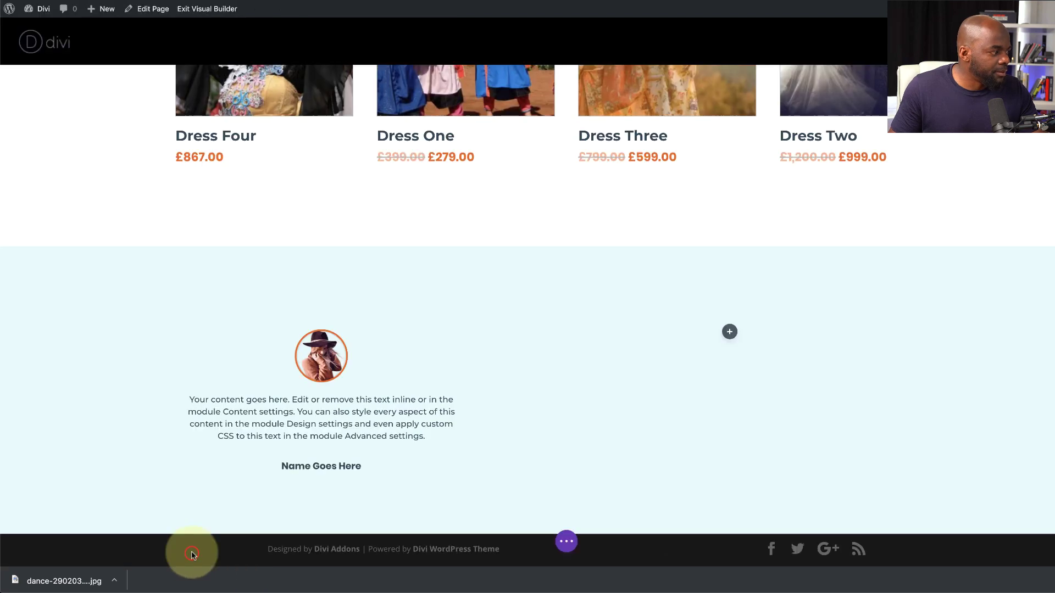
- Insert a Video module in the wider column beside the testimonial and use dance-2902034_1280.jpg as its overlay image
click(729, 333)
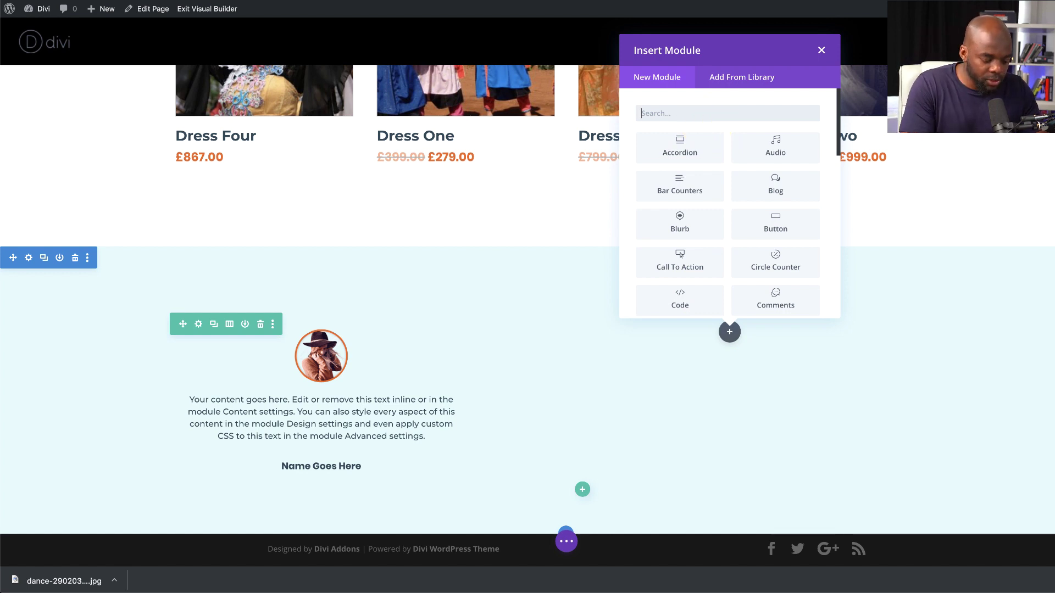
text(vi)
click(679, 186)
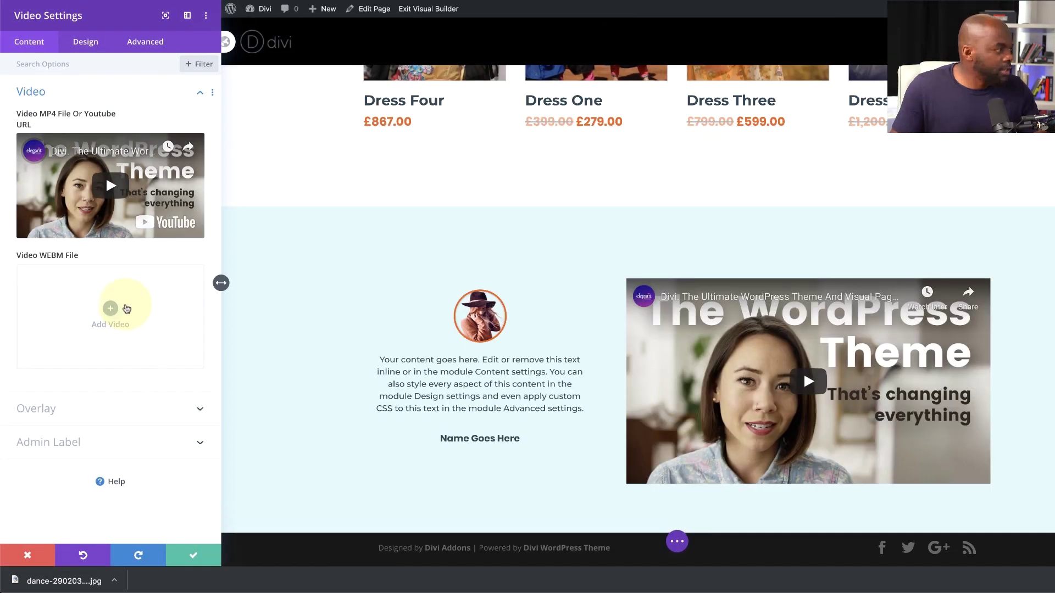
click(79, 409)
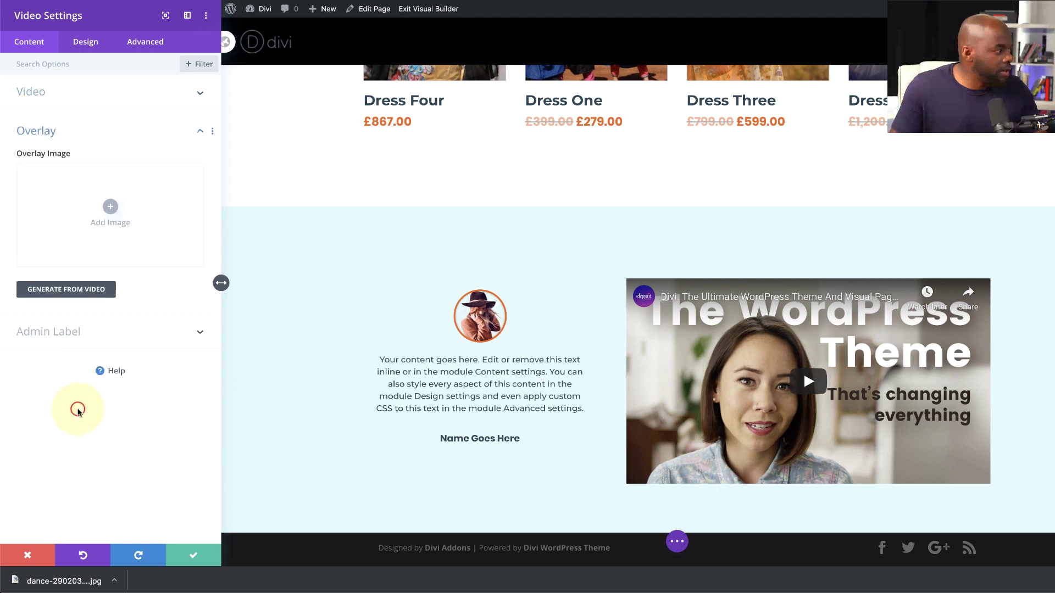
click(110, 212)
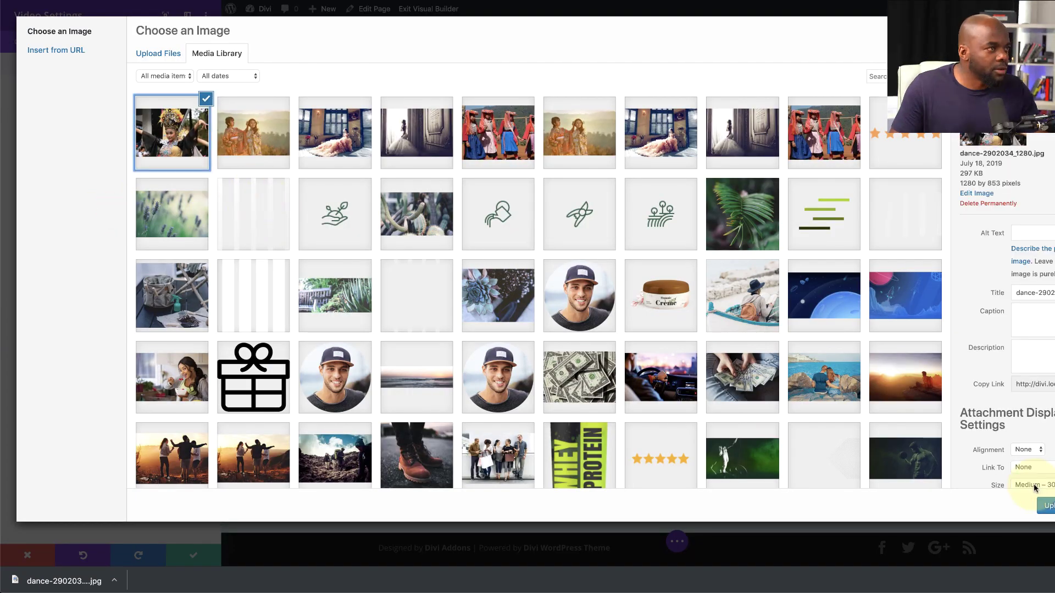
click(1048, 505)
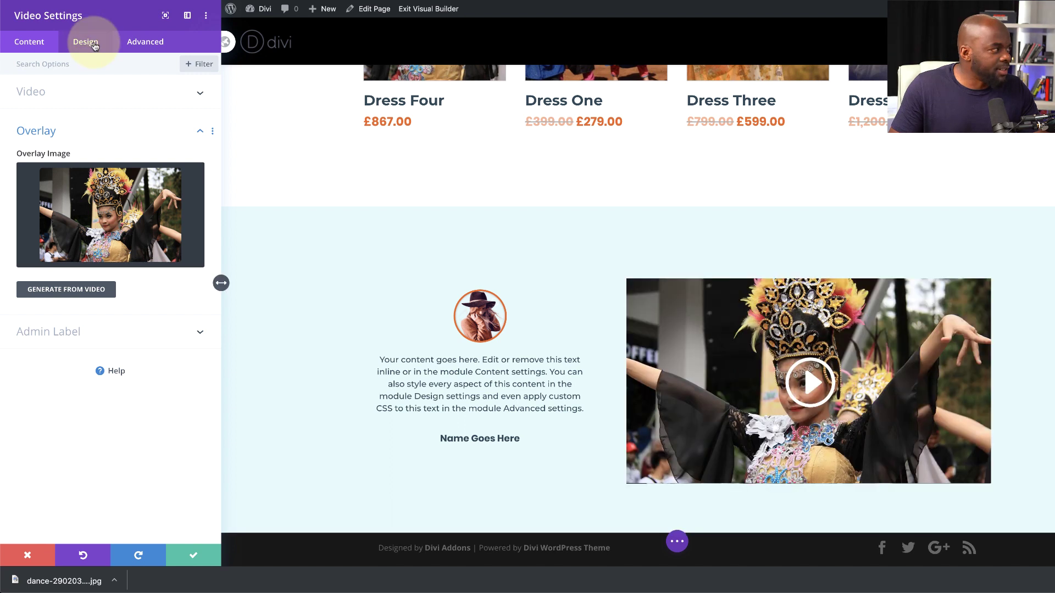
- Enable a custom play icon size for the video and set the play icon font size to 67px
click(93, 43)
click(61, 91)
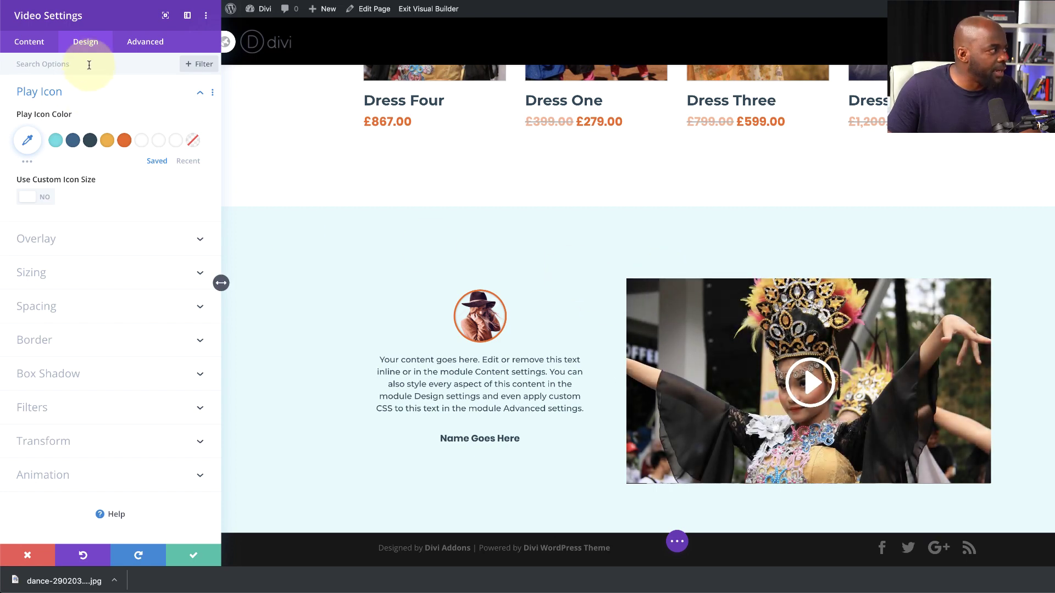
click(47, 199)
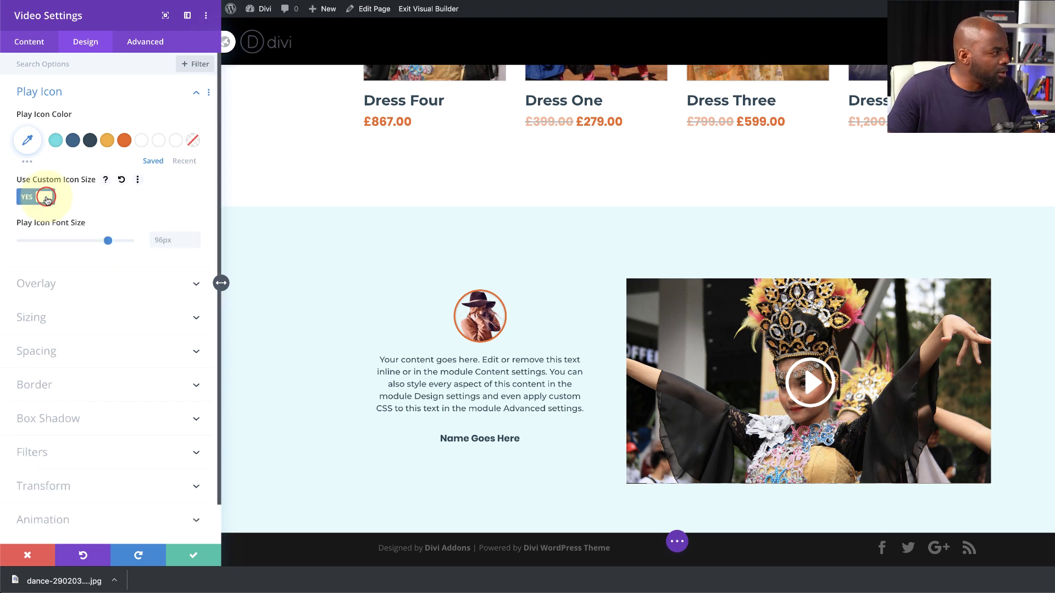
drag(106, 241, 82, 247)
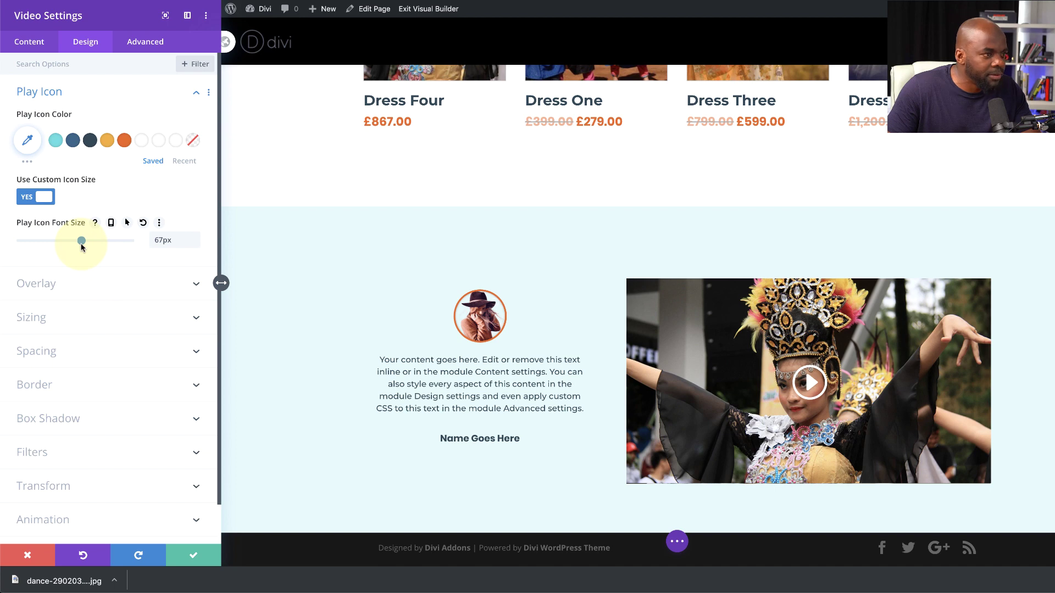
click(763, 394)
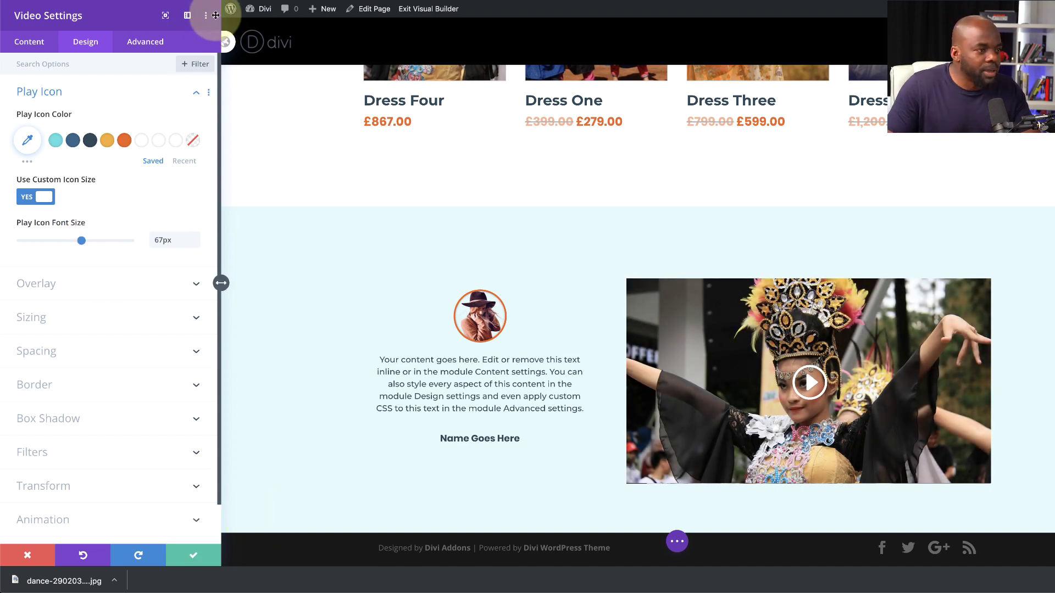
- Make the video module's current styles the default for all Video modules across the site, then save the module settings
click(205, 15)
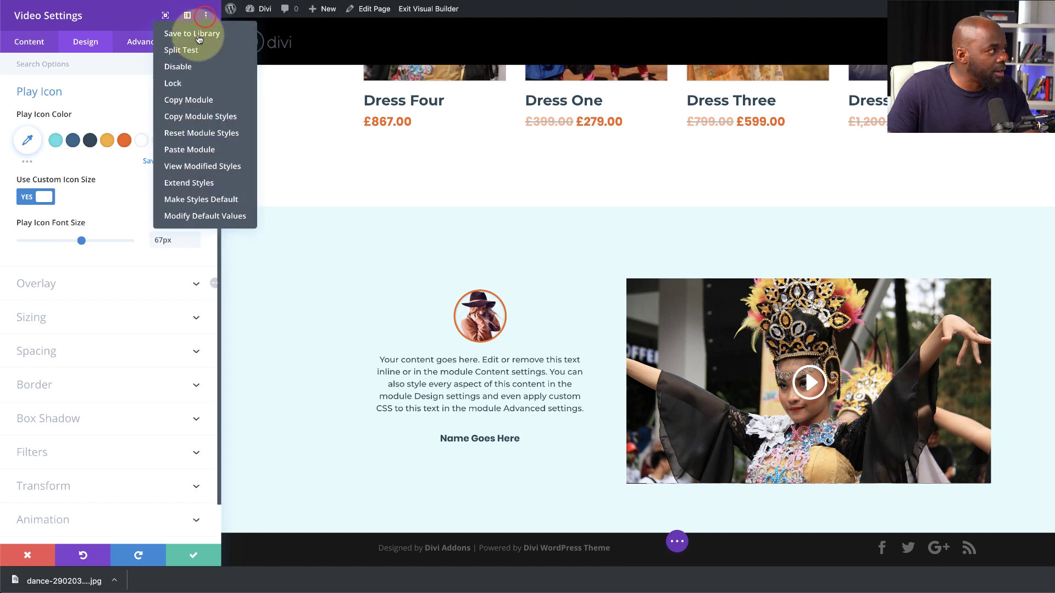
click(207, 203)
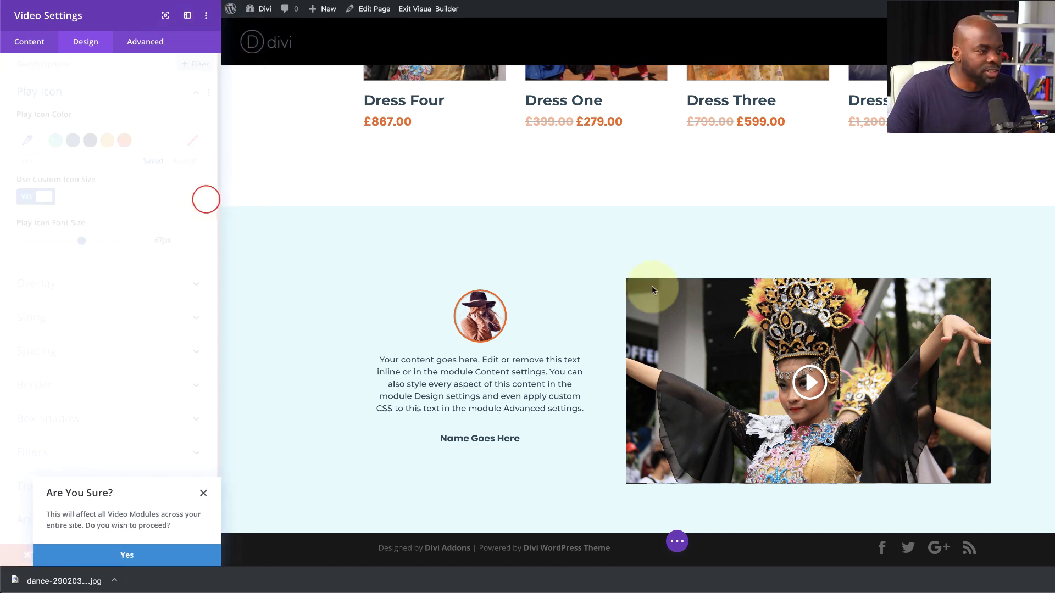
click(200, 555)
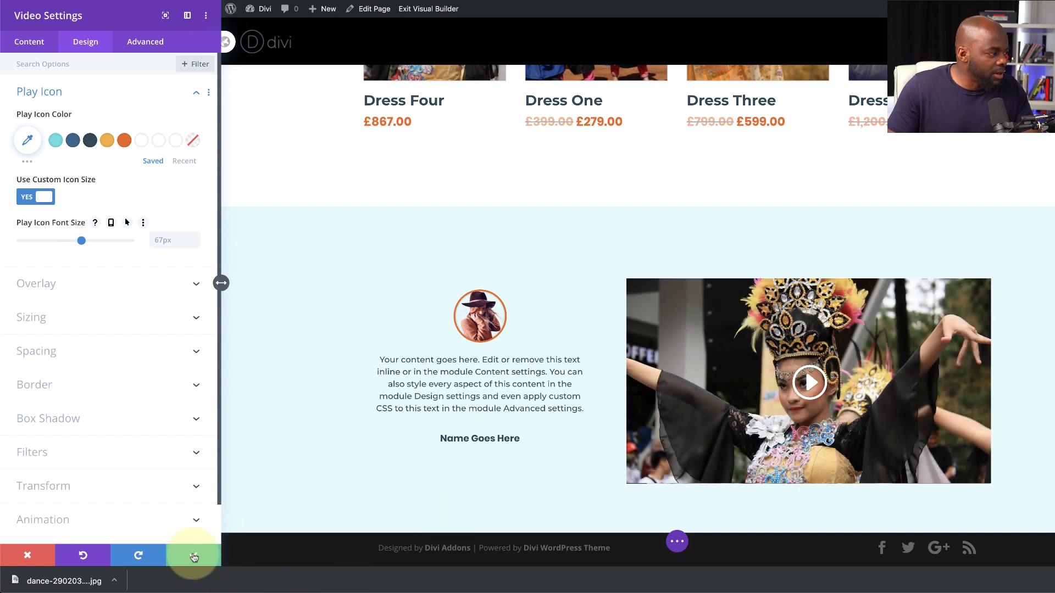
click(194, 557)
click(306, 379)
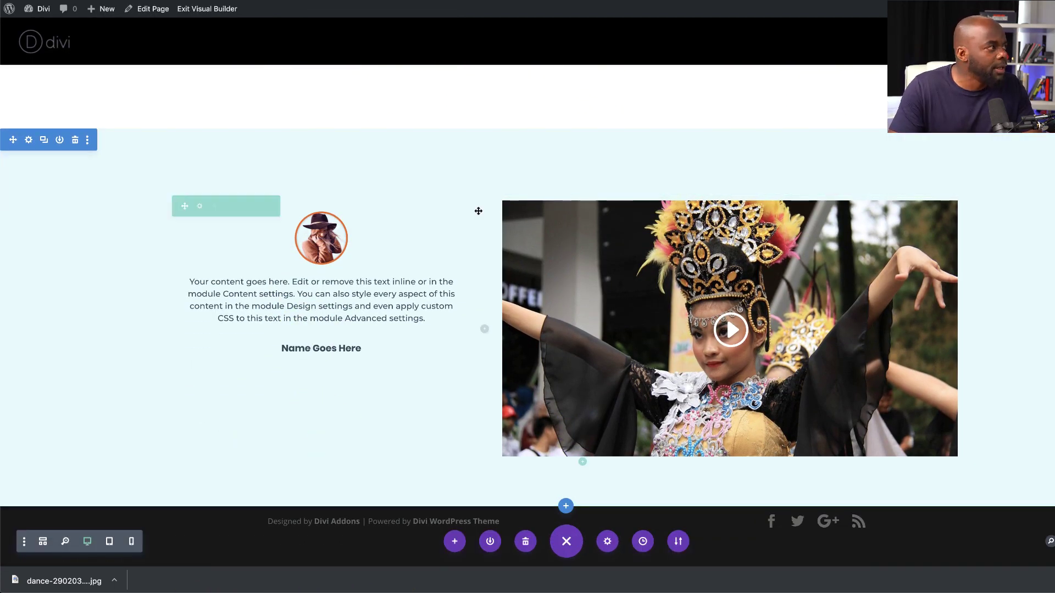
- Exit the Visual Builder and review the live page from the hero down to the testimonial and video section
scroll(481, 209, up, 10)
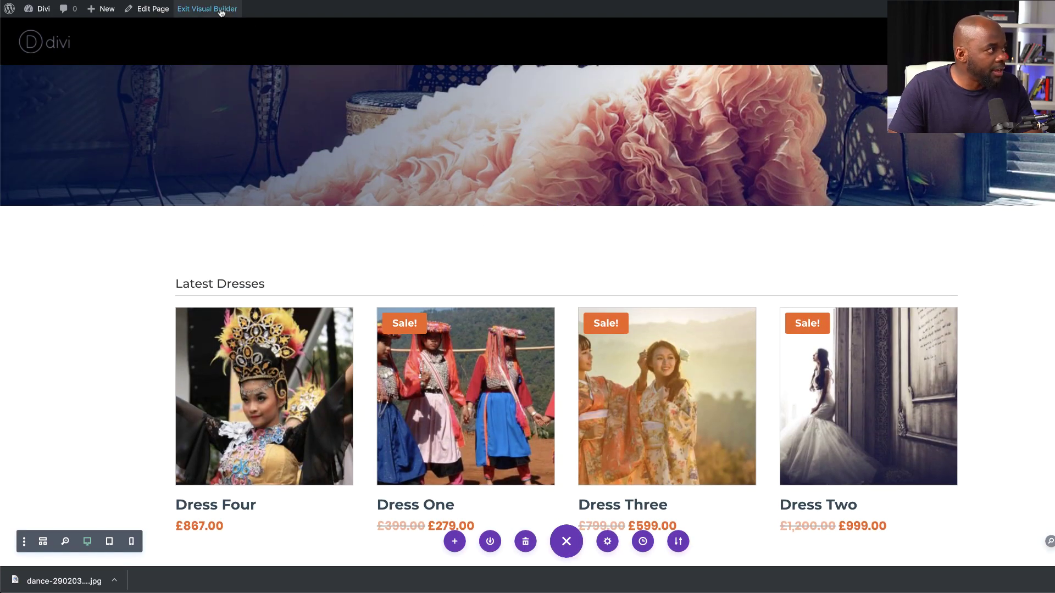
click(207, 9)
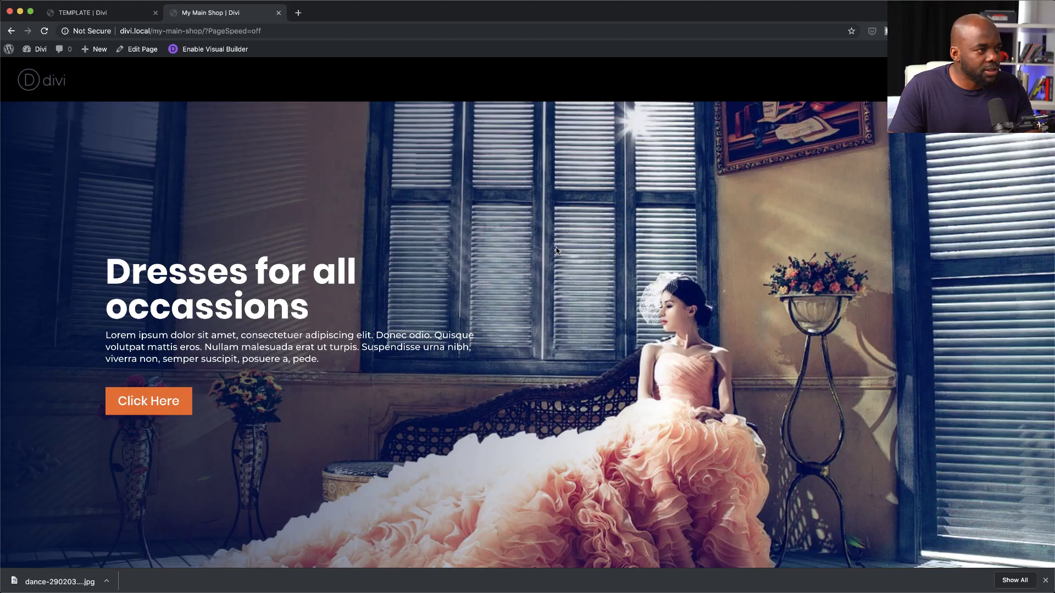
scroll(528, 276, down, 7)
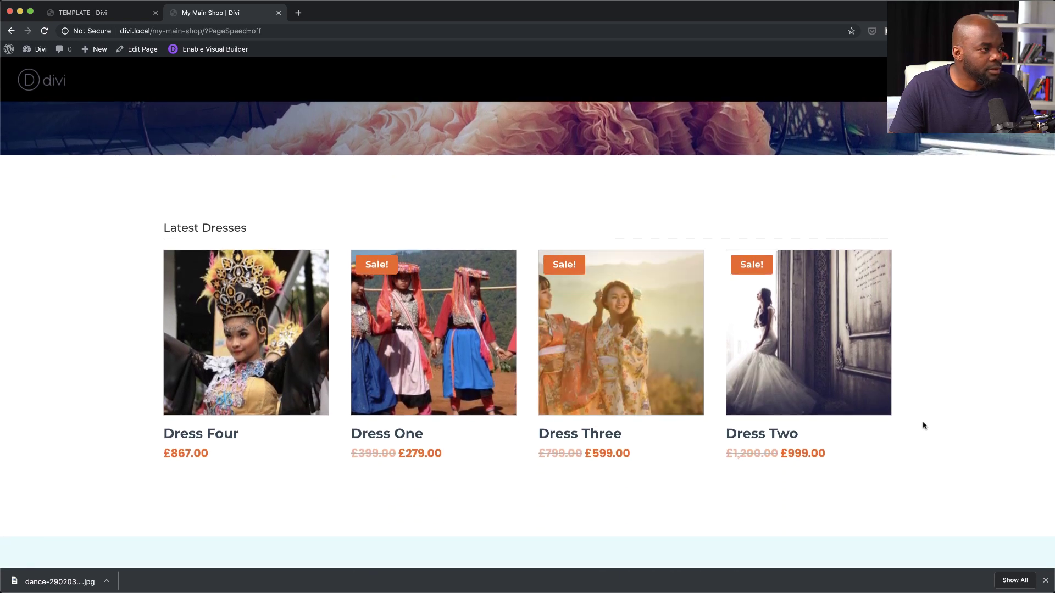
scroll(923, 426, down, 4)
scroll(923, 426, down, 5)
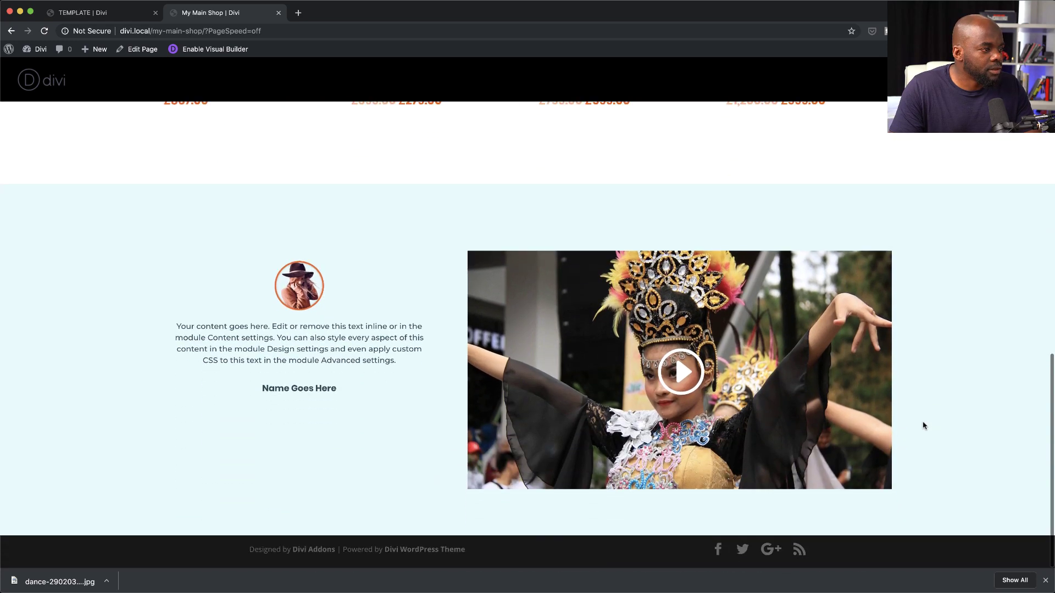